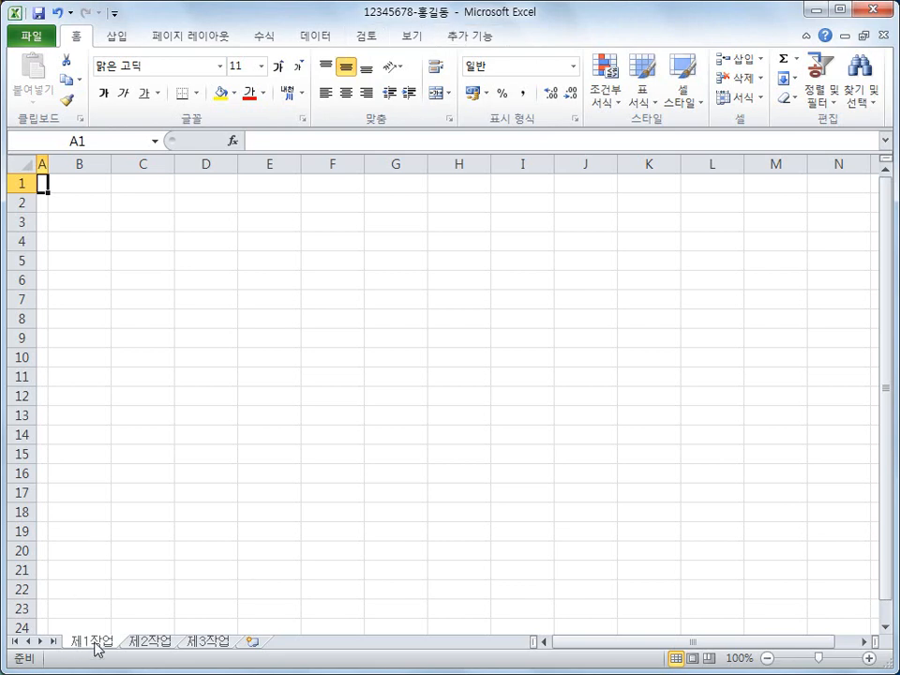
- Set the font of all cells on the 제1작업 sheet to 굴림 at size 11
click(80, 218)
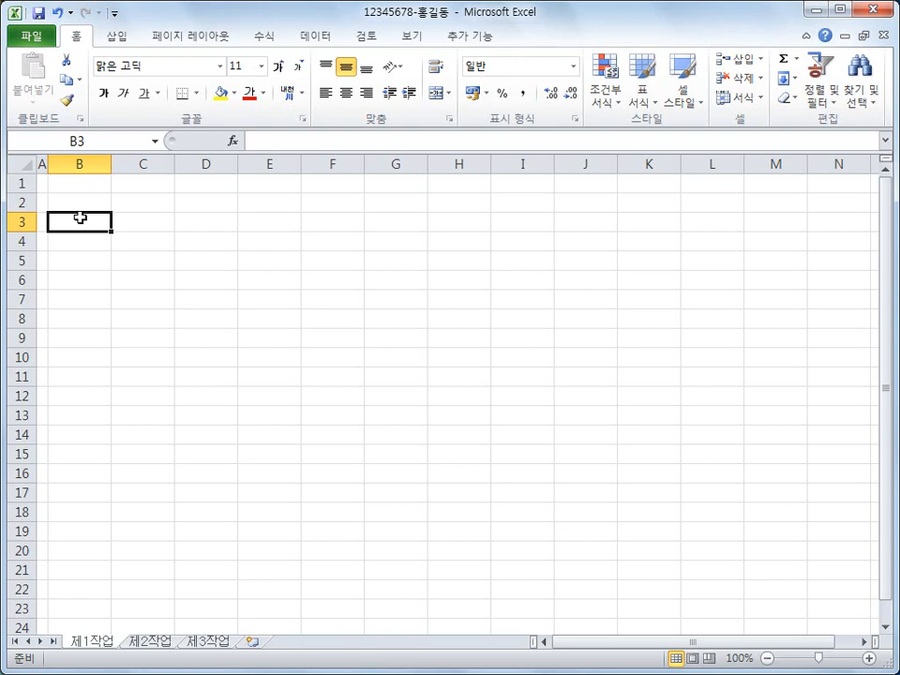
click(24, 169)
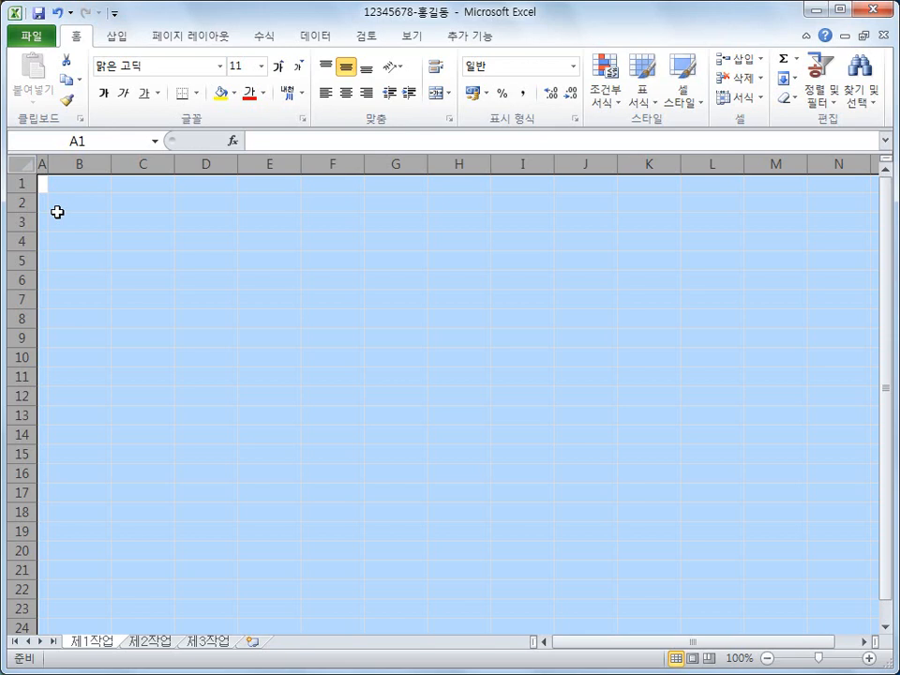
click(220, 73)
click(221, 72)
click(221, 72)
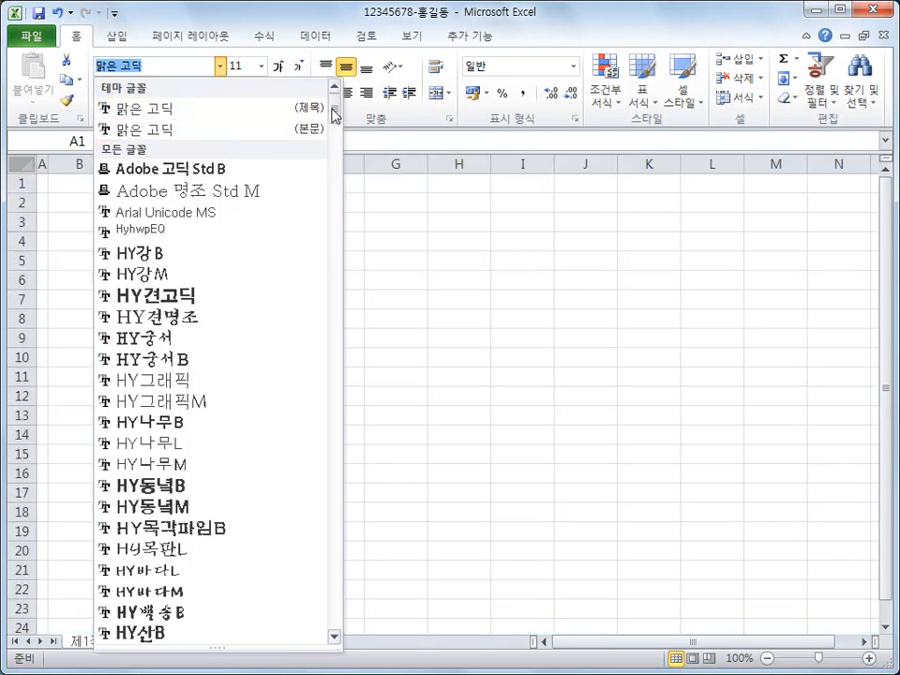
scroll(336, 168, down, 6)
scroll(322, 292, down, 15)
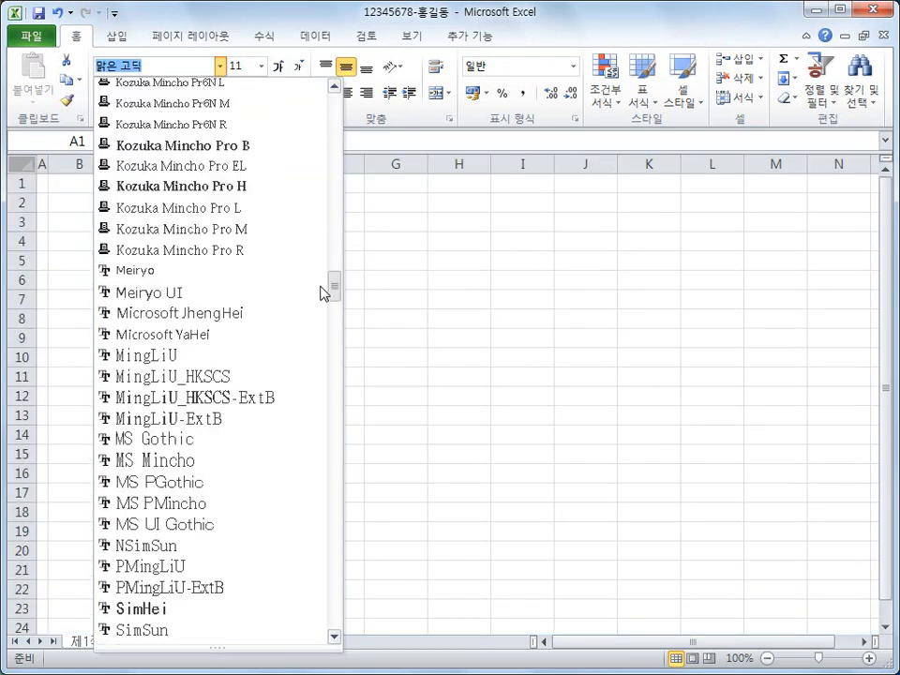
drag(322, 287, 327, 144)
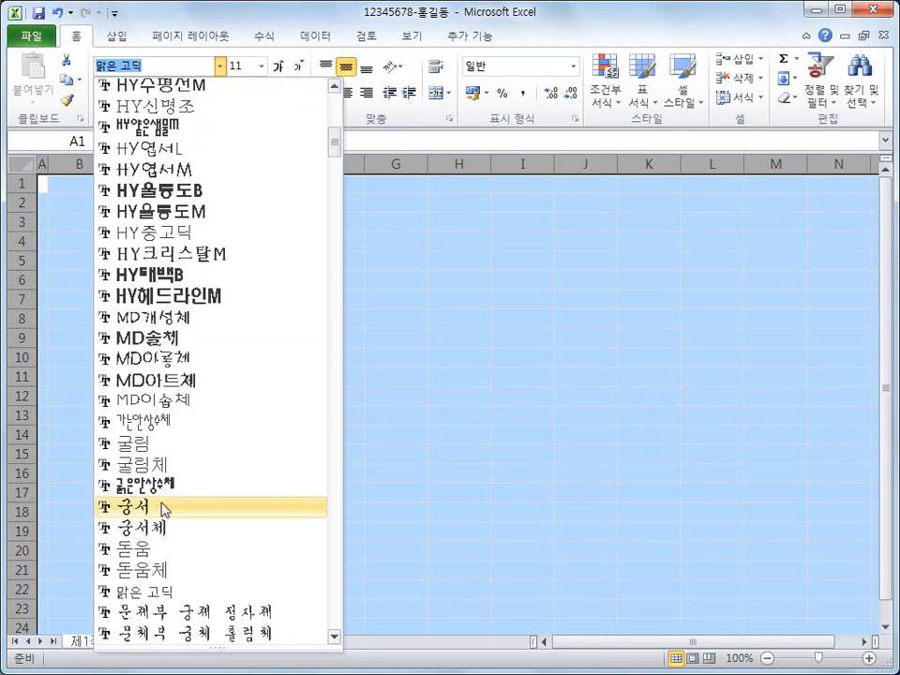
click(164, 448)
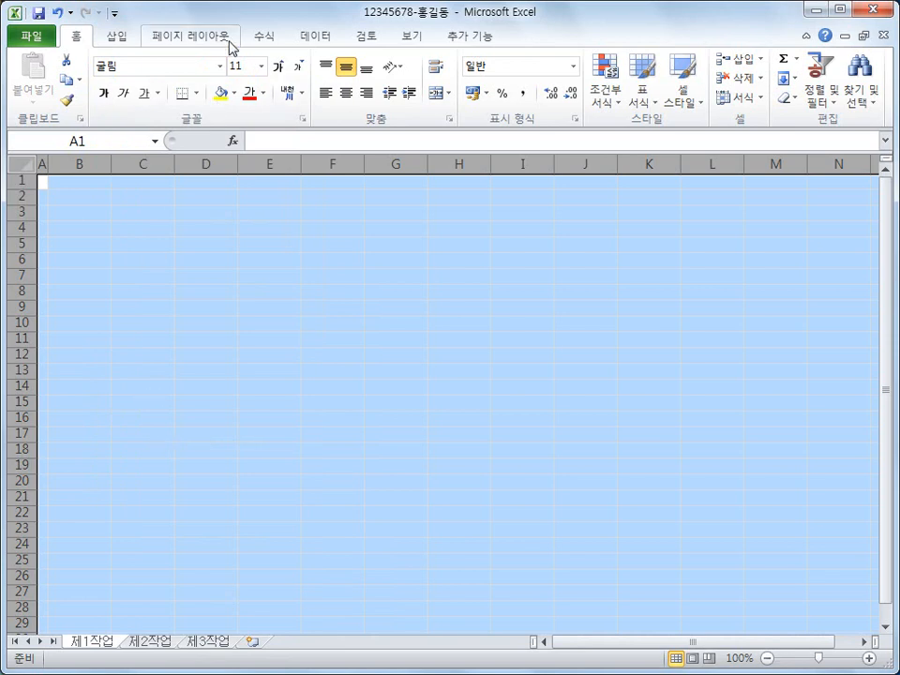
click(263, 66)
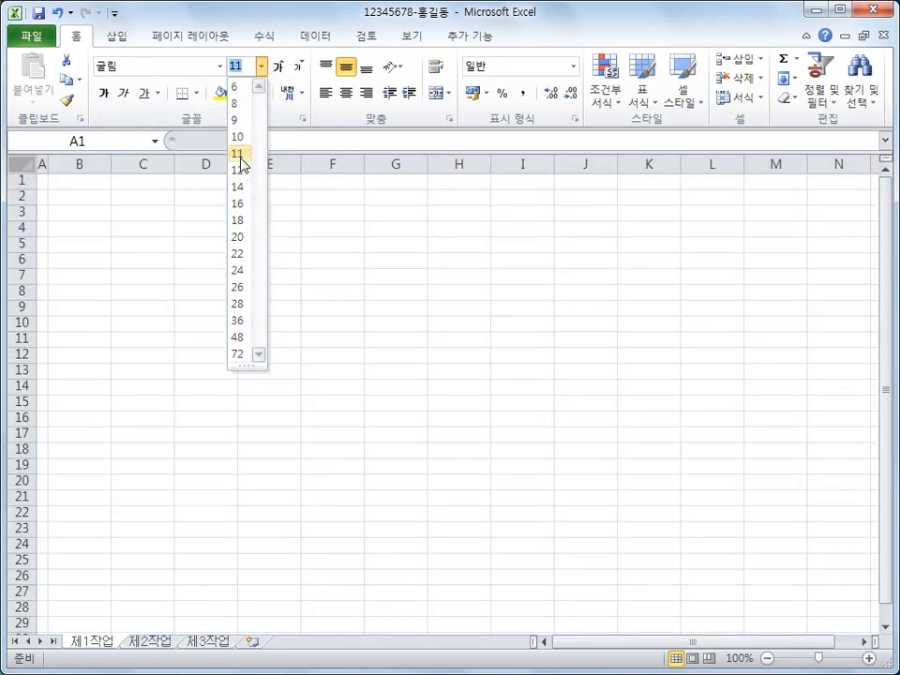
click(240, 154)
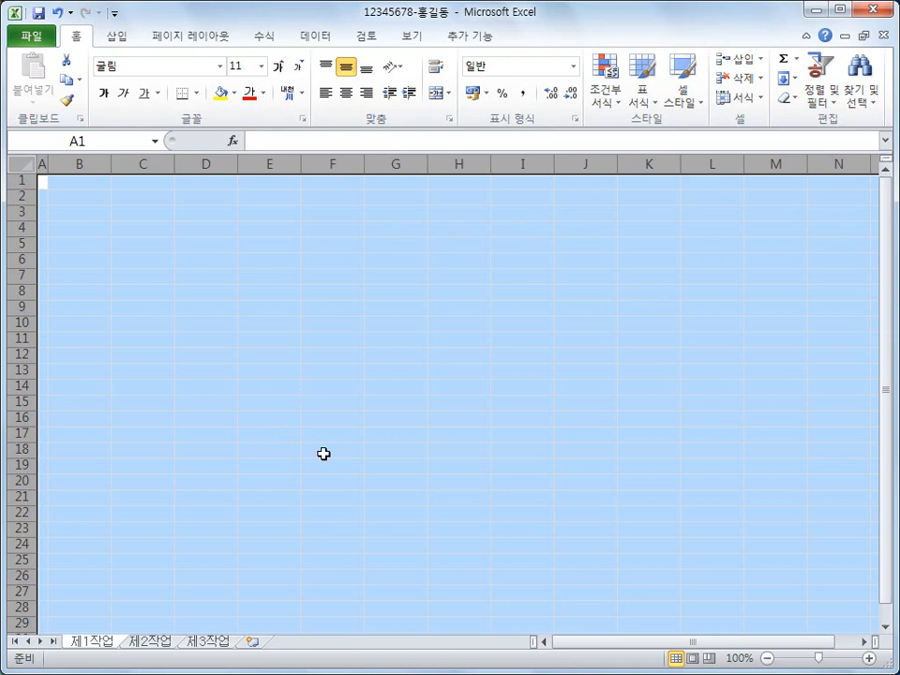
- Center-align all cells of the 제1작업 sheet horizontally
click(346, 93)
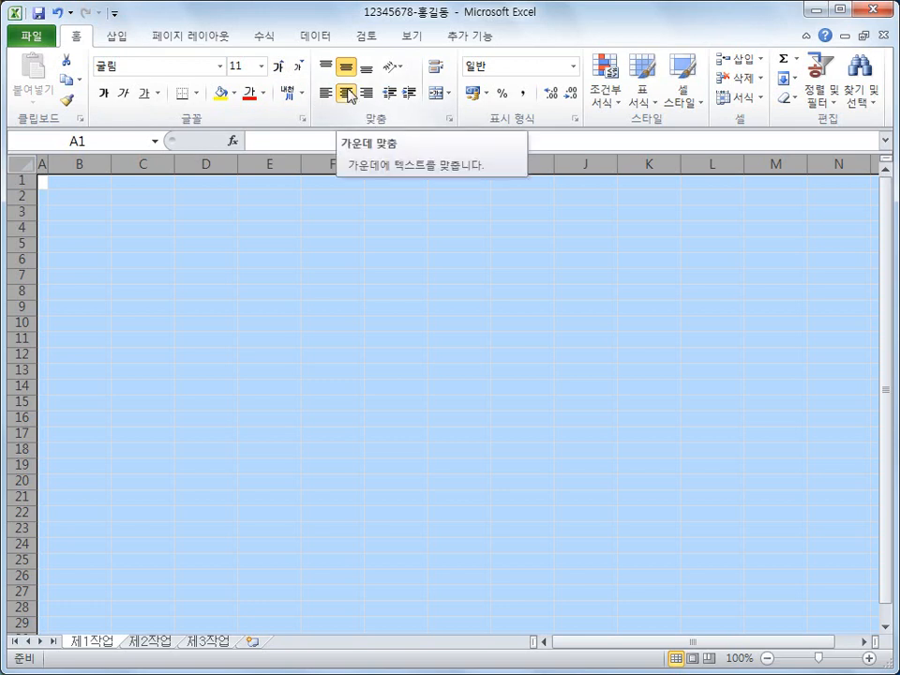
click(349, 96)
click(83, 219)
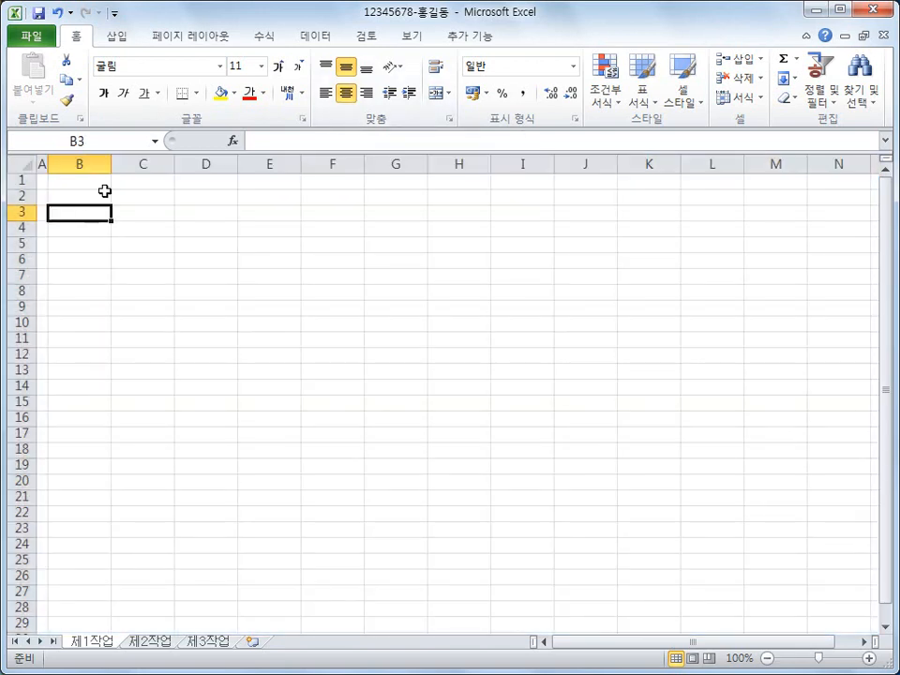
click(346, 92)
- Enter the column header 강사명 in cell B4
click(89, 231)
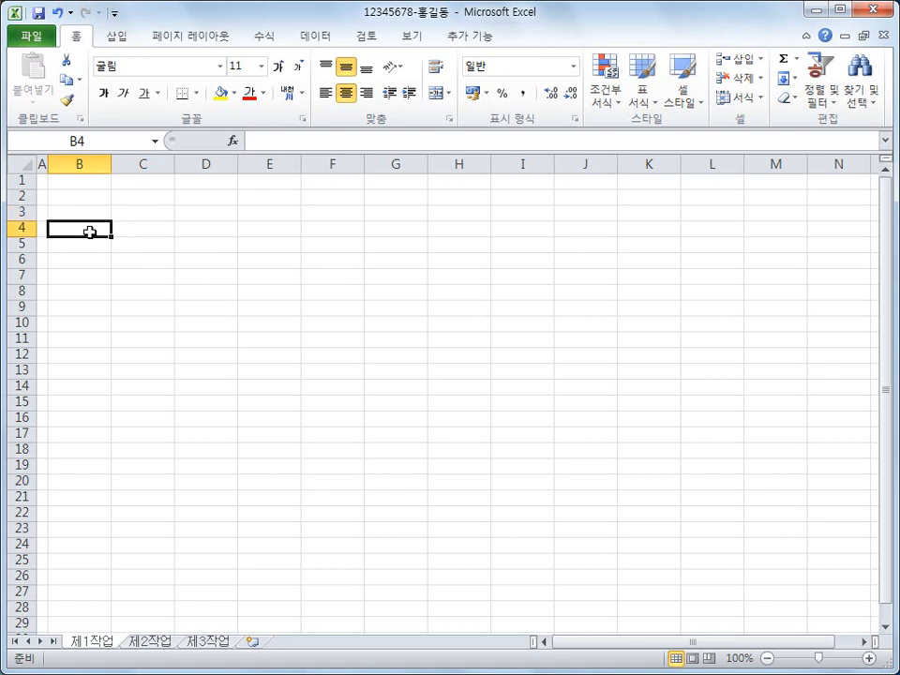
text(강사명)
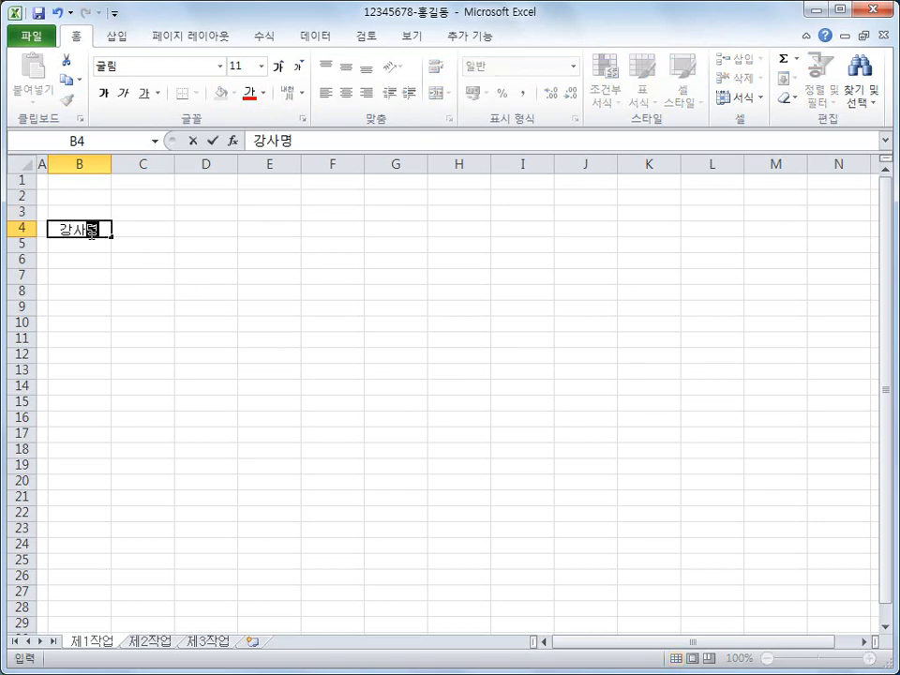
key(Return)
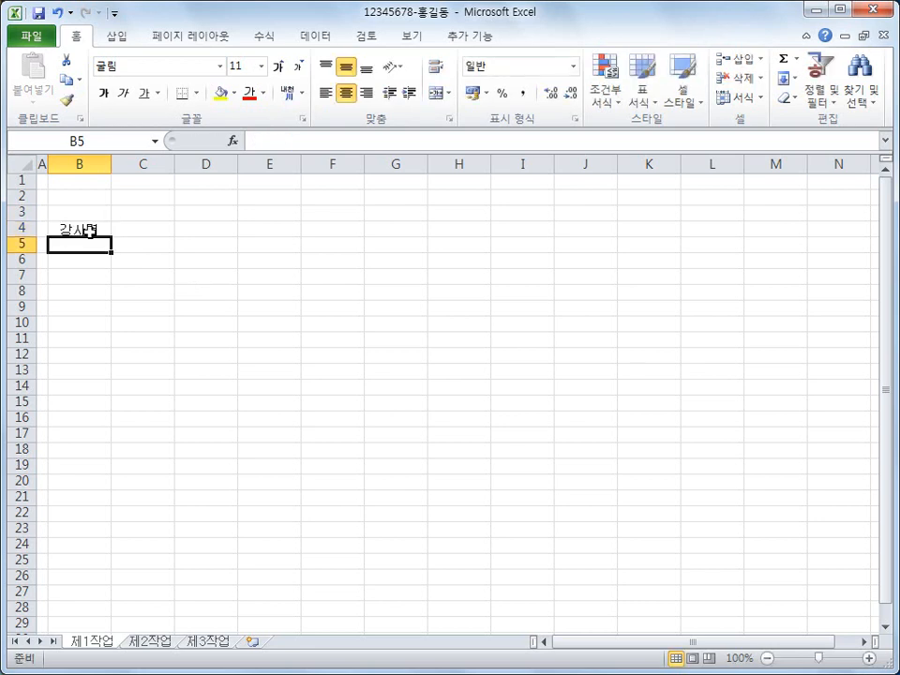
click(89, 232)
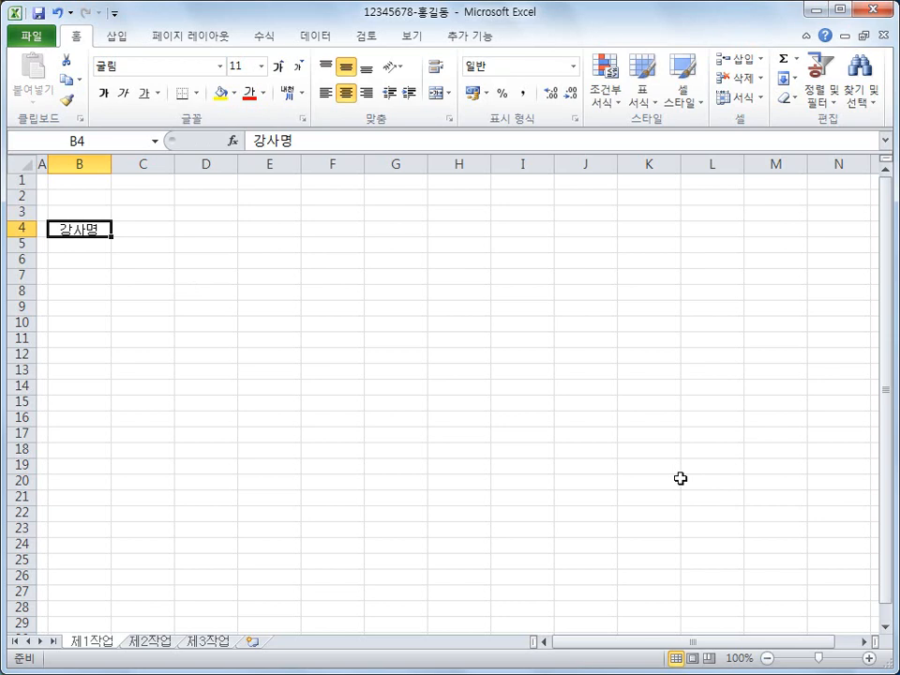
key(Return)
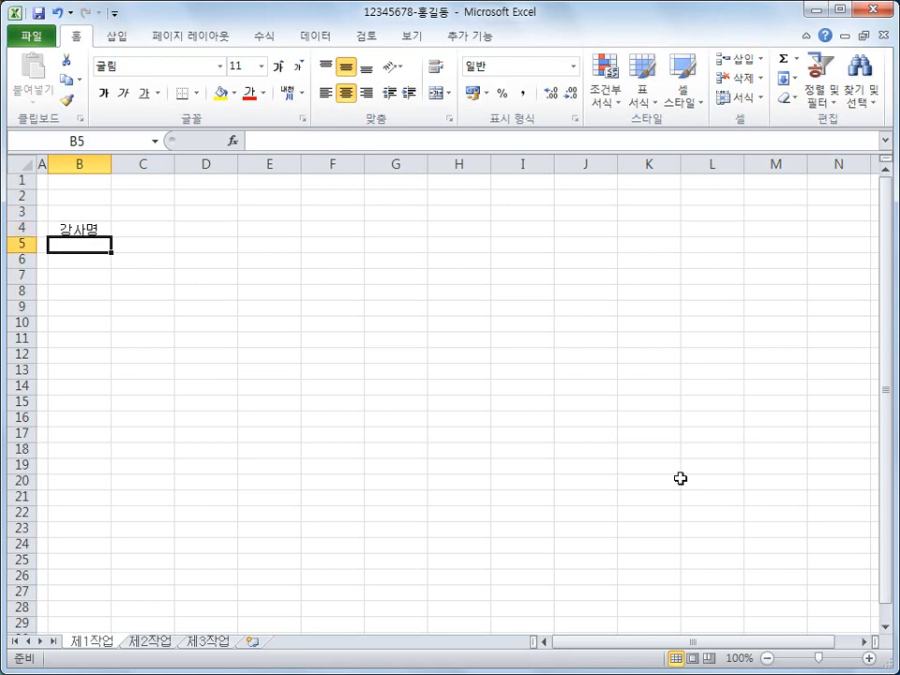
- Fill in the first four instructors' full names under the 강사명 header, in cells B5 to B8
text(신수)
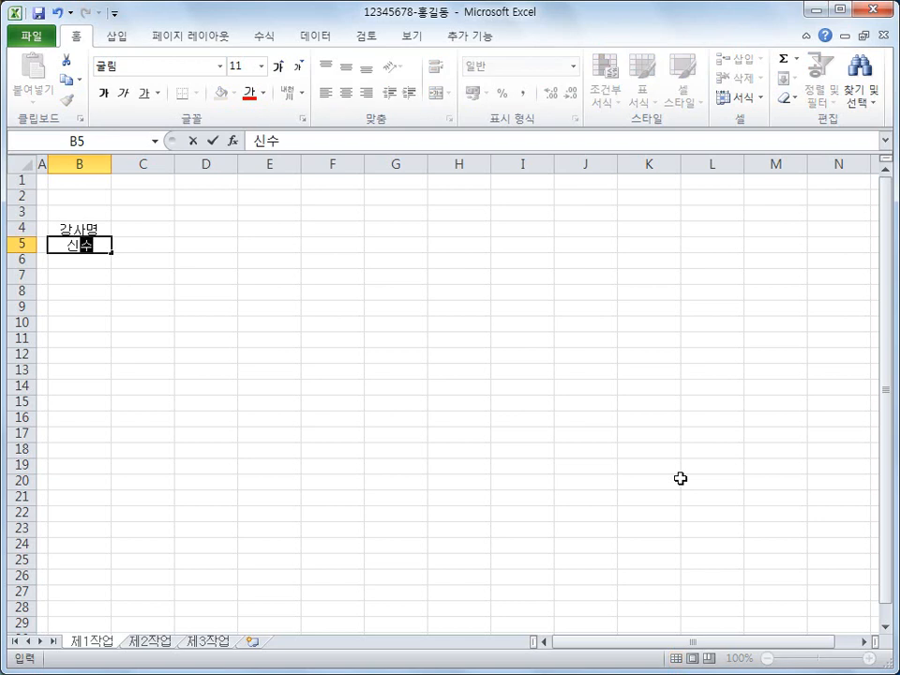
text(ㄴ영)
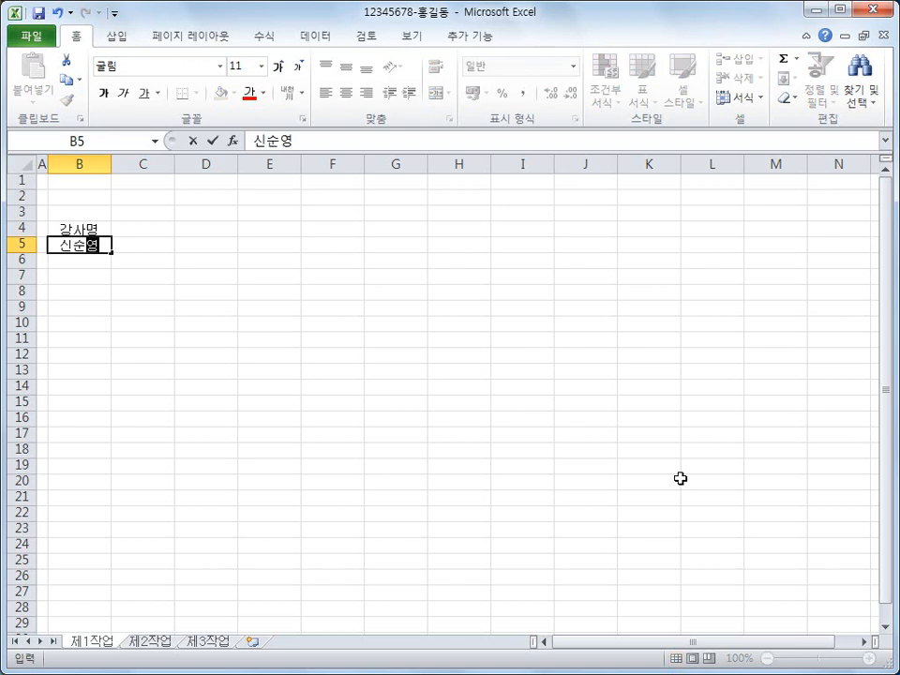
key(Return)
text(김명희)
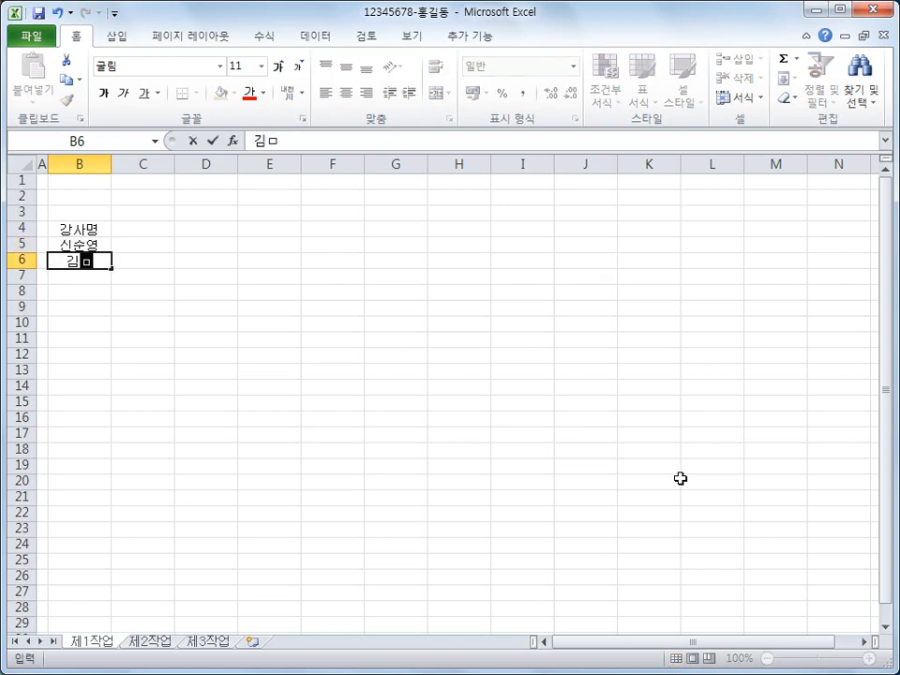
key(Return)
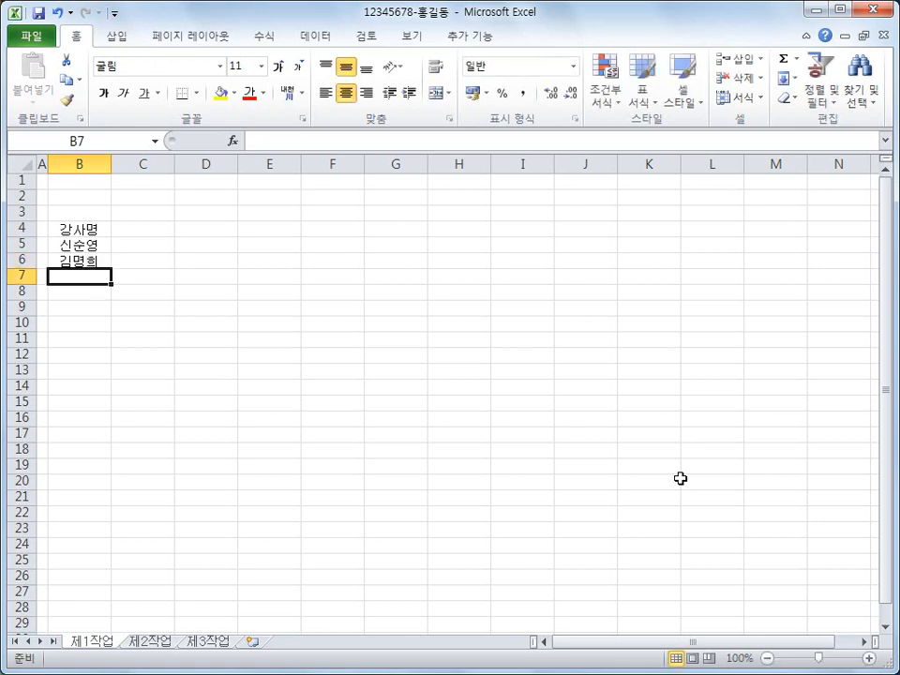
text(김종화)
key(Return)
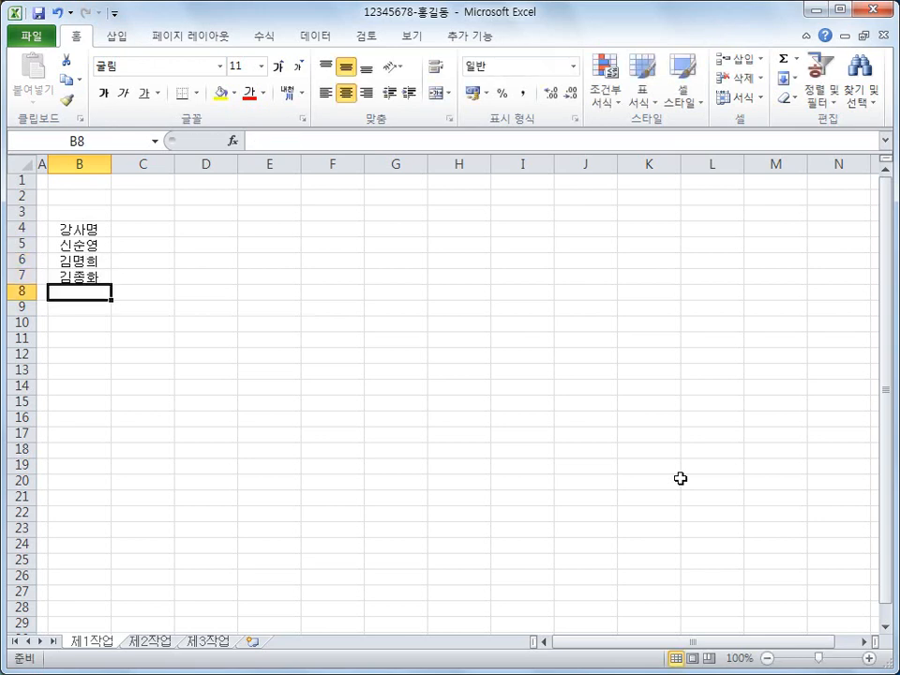
text(고은정)
key(Return)
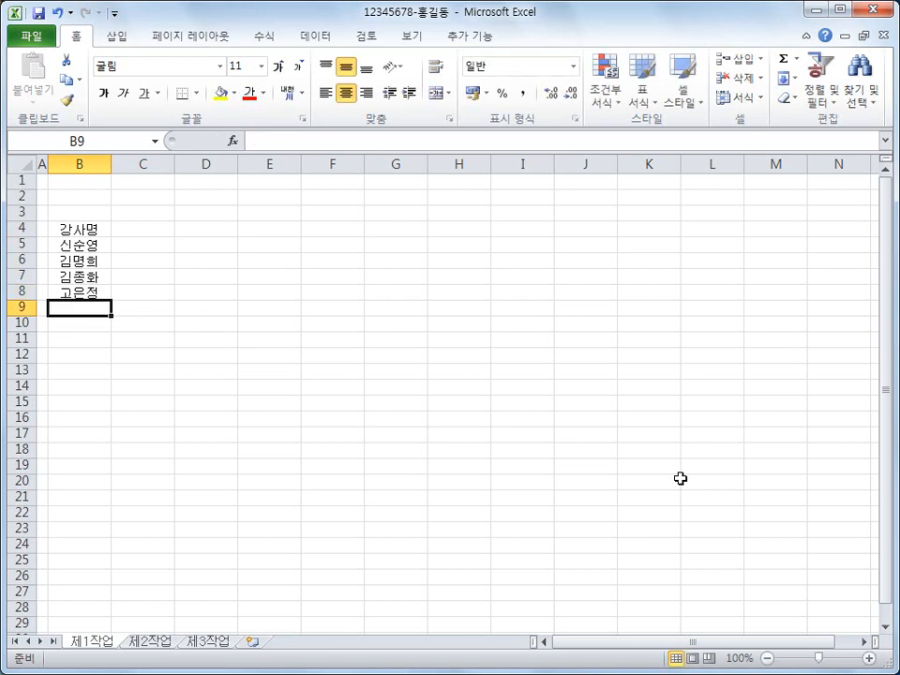
- Fill in the remaining four instructors' full names in cells B9 to B12
text(송선아)
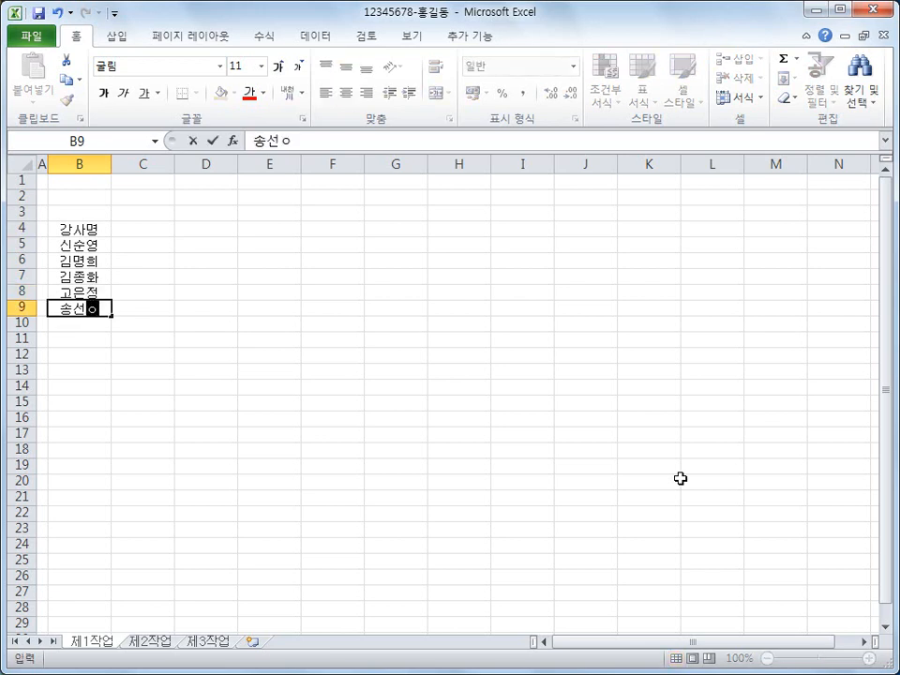
key(Return)
text(윤재)
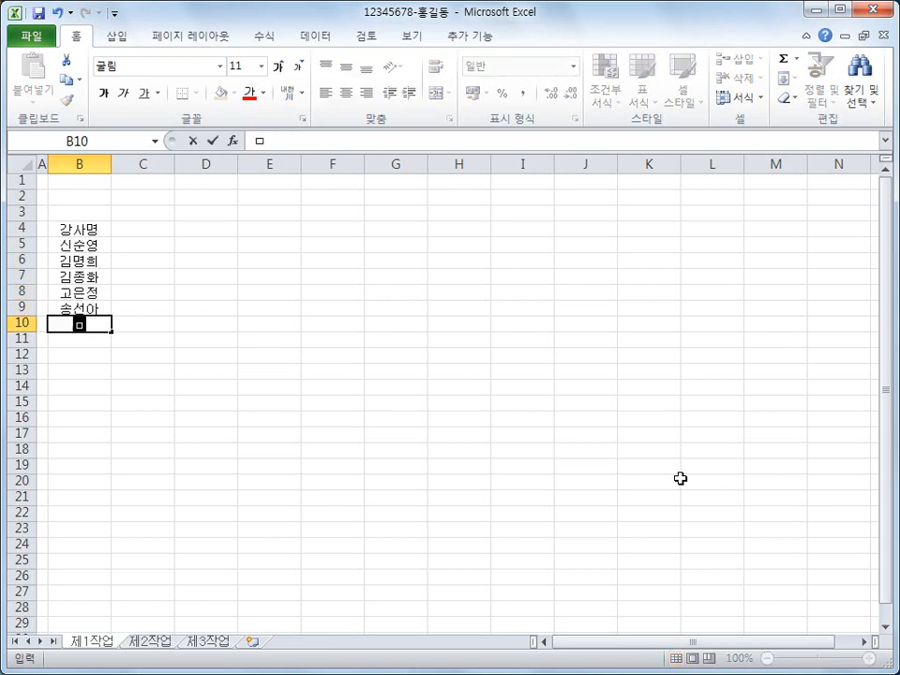
text(영)
key(Return)
text(안희경)
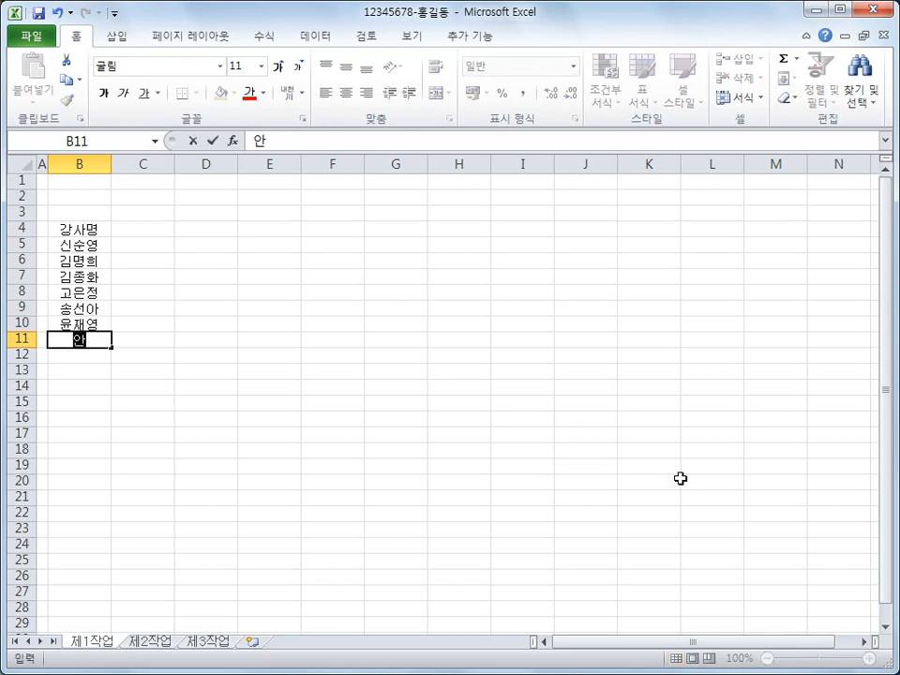
key(Return)
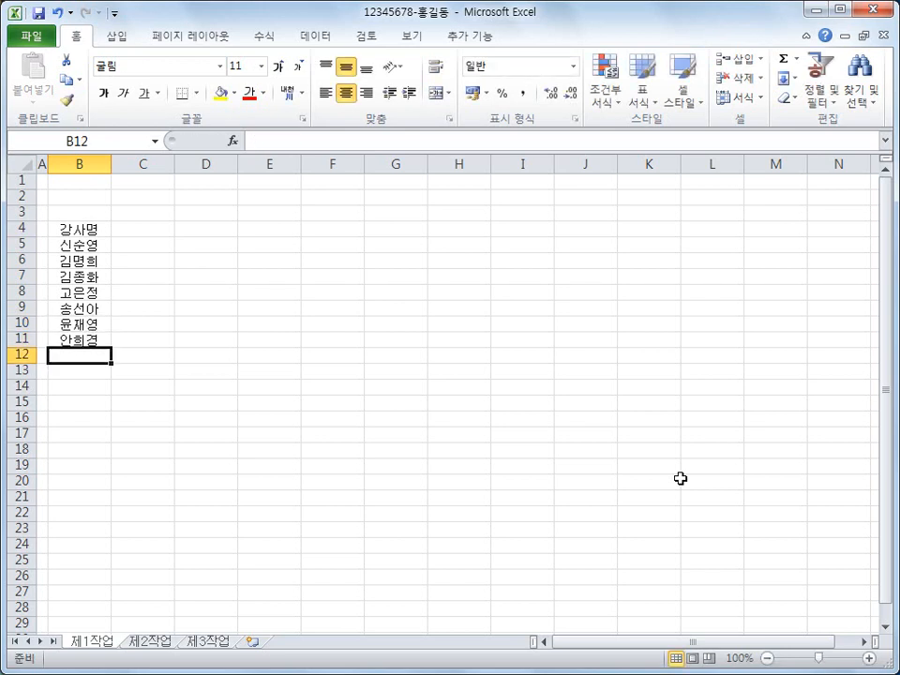
text(정유정)
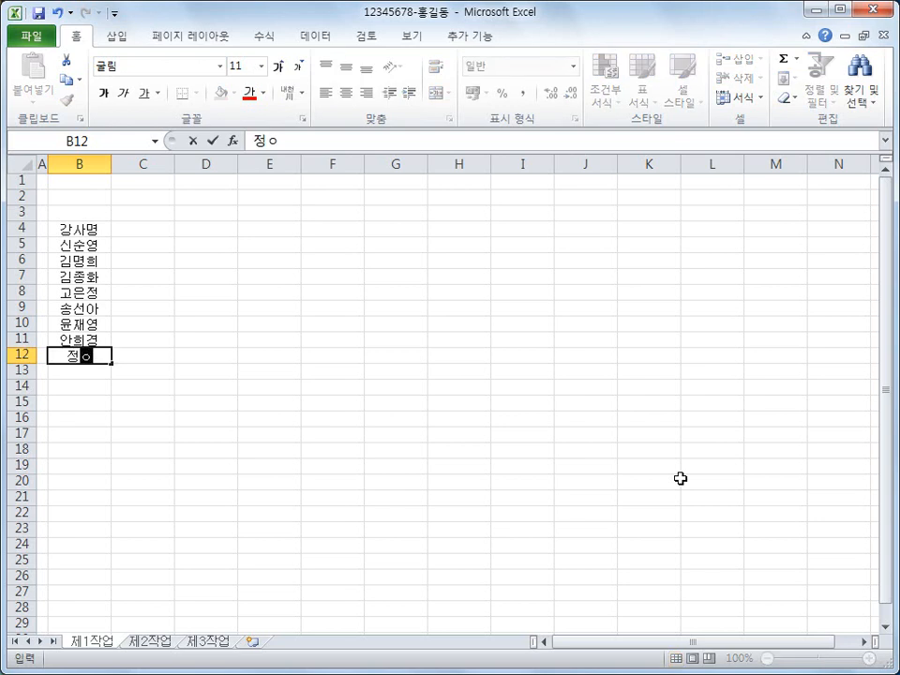
key(Return)
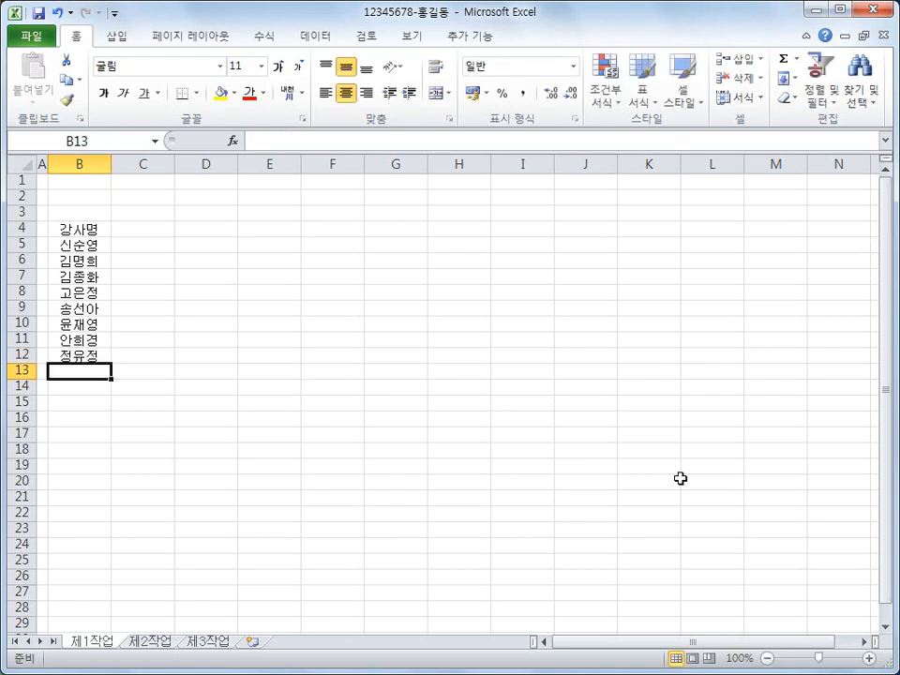
- Select the range C4:G12 for data entry and enter the header 강좌명 in C4
click(165, 228)
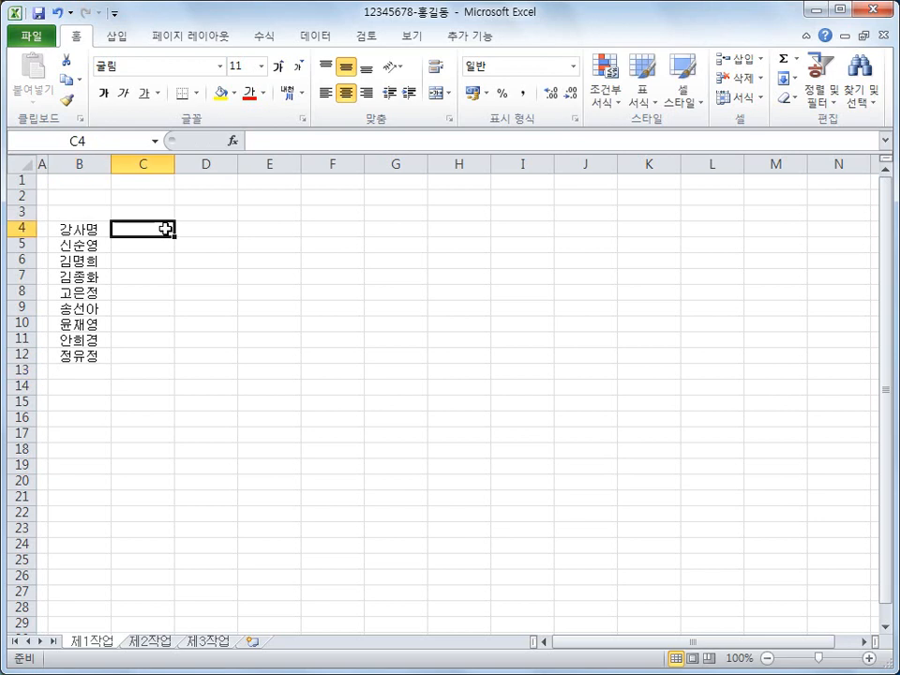
drag(165, 229, 293, 357)
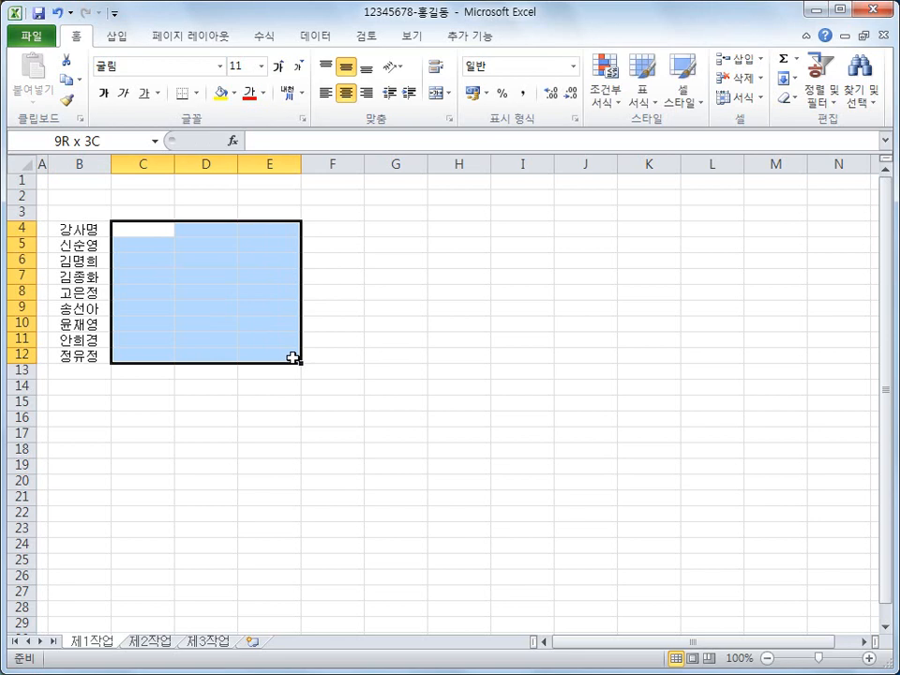
drag(293, 357, 425, 357)
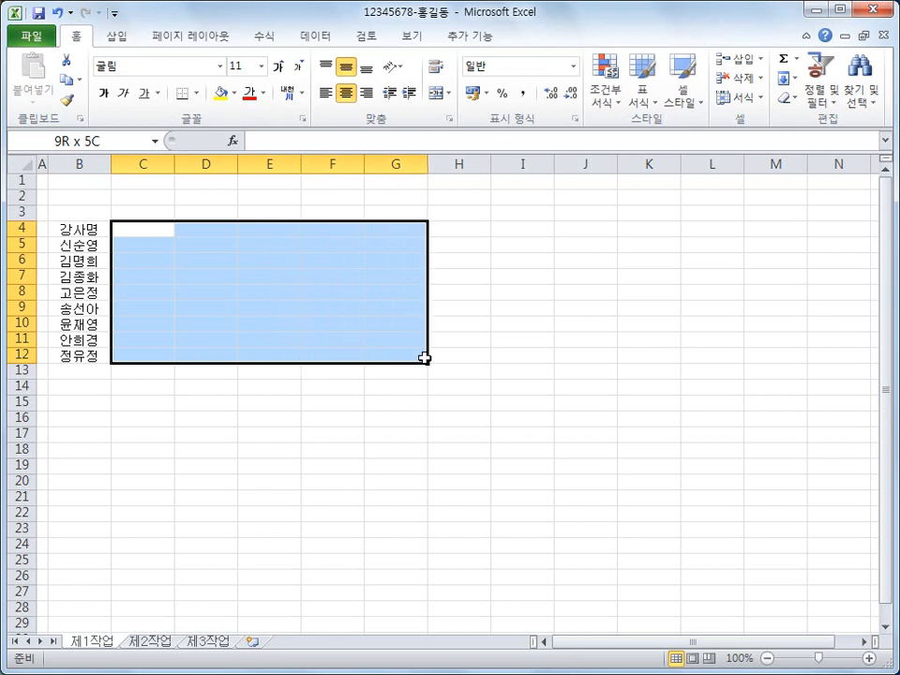
drag(425, 357, 425, 357)
text(강좌명)
key(Return)
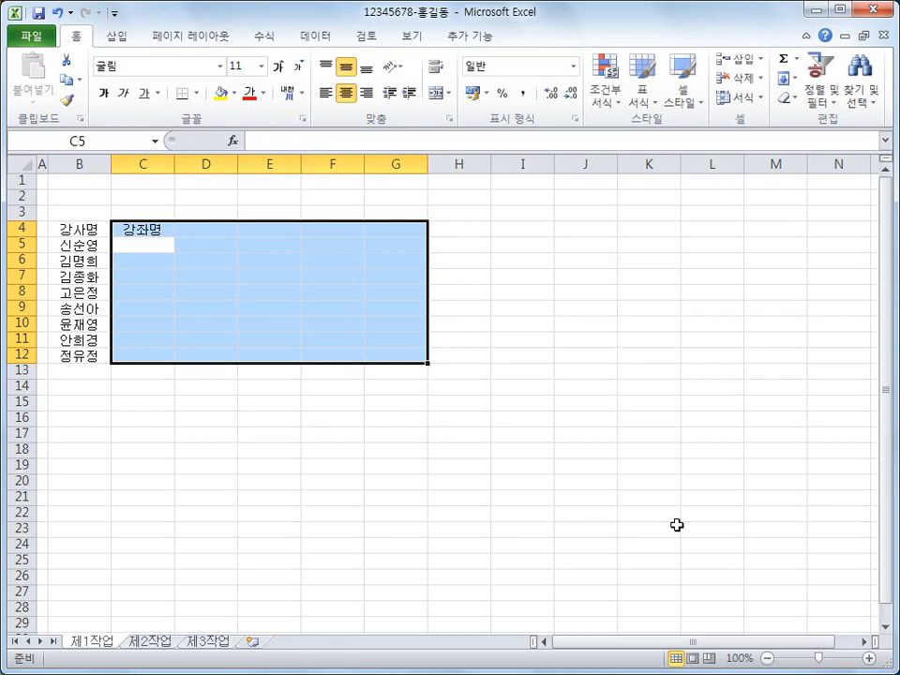
- Enter the course names 창의미술, 우쿨렐레 and 만화그리기 in cells C5 to C7
text(항)
key(BackSpace)
key(BackSpace)
text(창의미술)
key(Return)
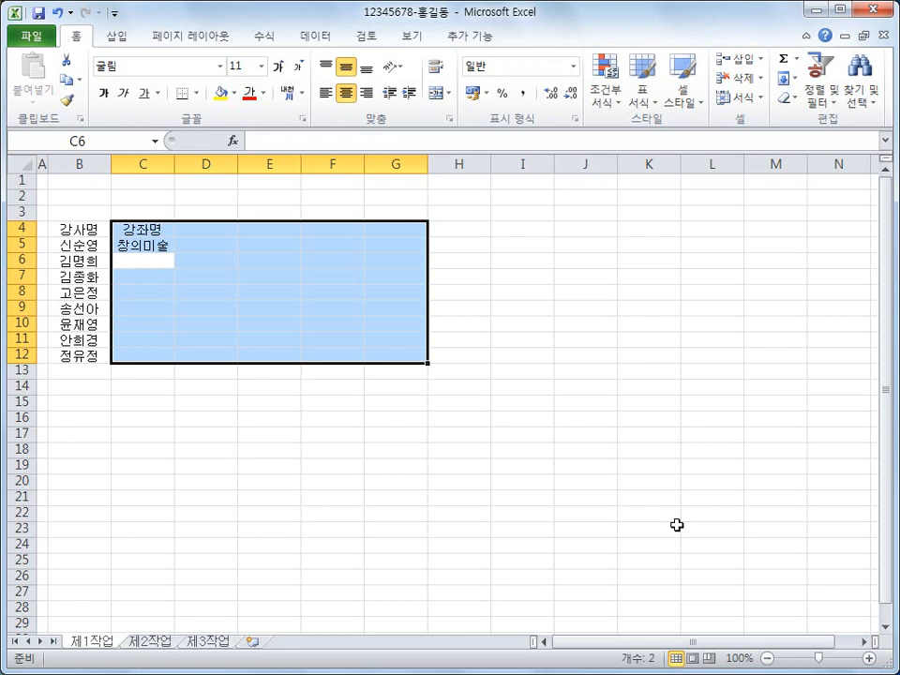
text(우쿨)
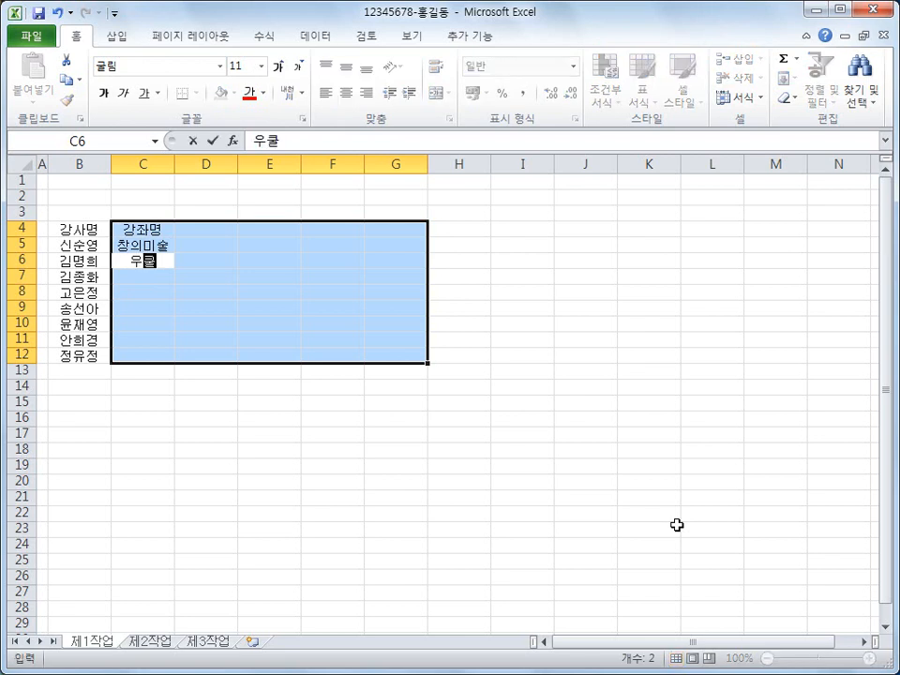
text(렐레)
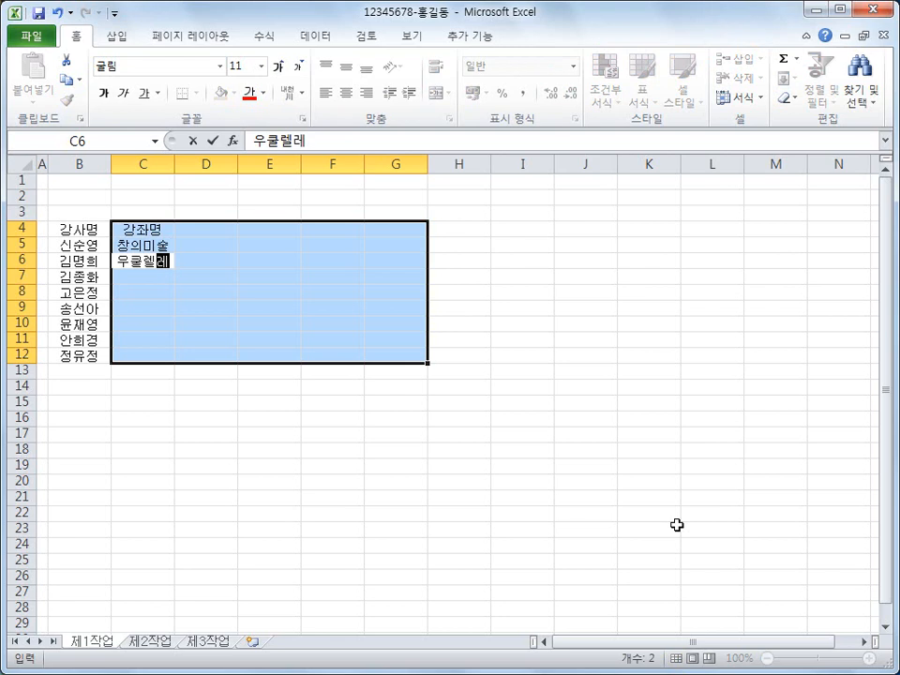
key(Return)
text(만화그리기)
key(Return)
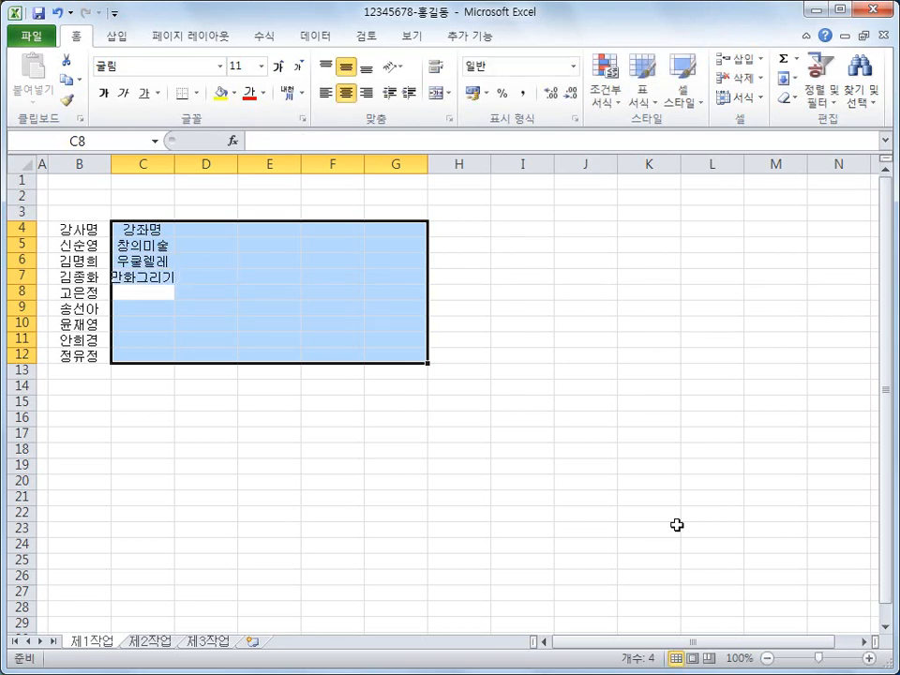
- Enter the course names 종이접기, 바이올린 and 창의논술 in cells C8 to C10
text(종이접기)
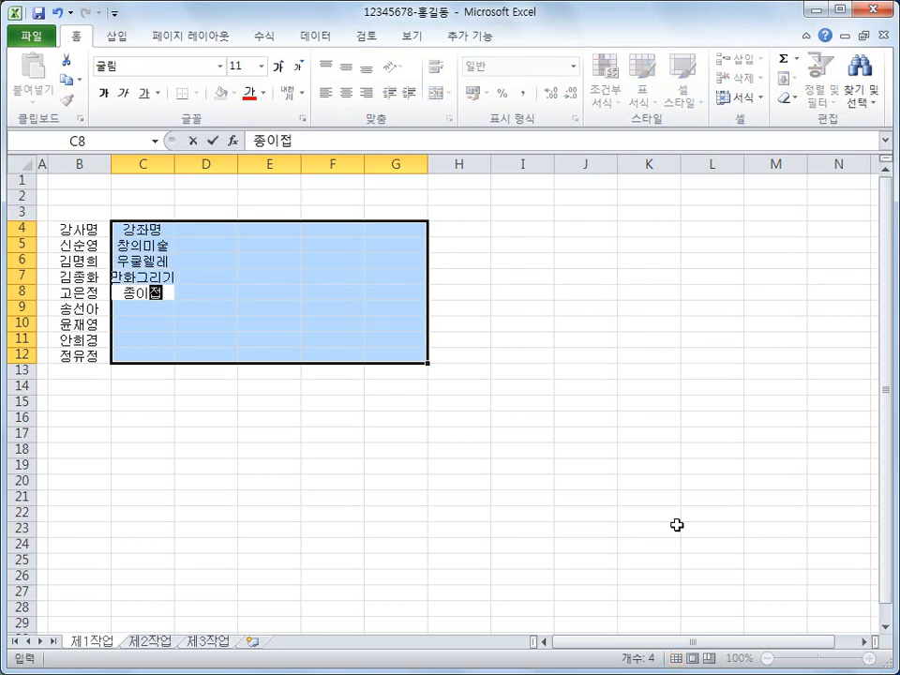
key(Return)
text(바이올린)
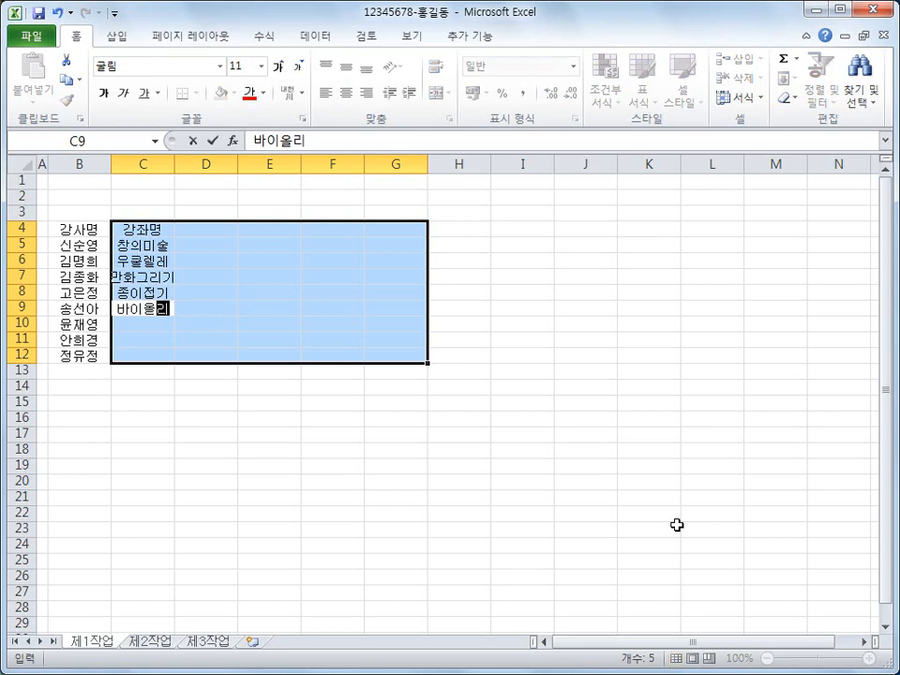
key(Return)
text(창의논술)
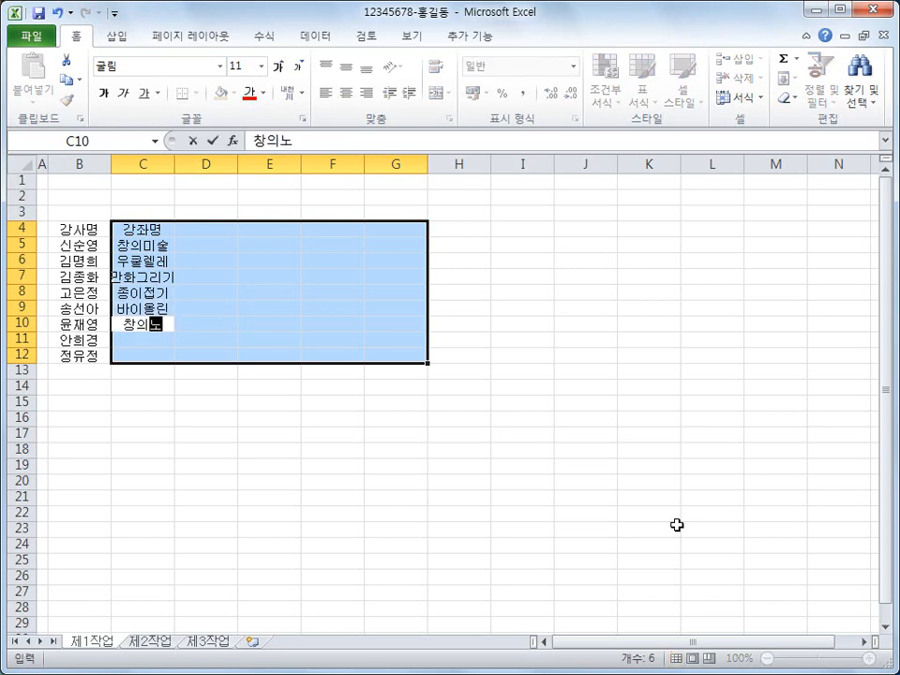
key(Return)
- Complete the 강좌명 column with 플룻 in C11 and POP예쁜글씨 in C12
text(플)
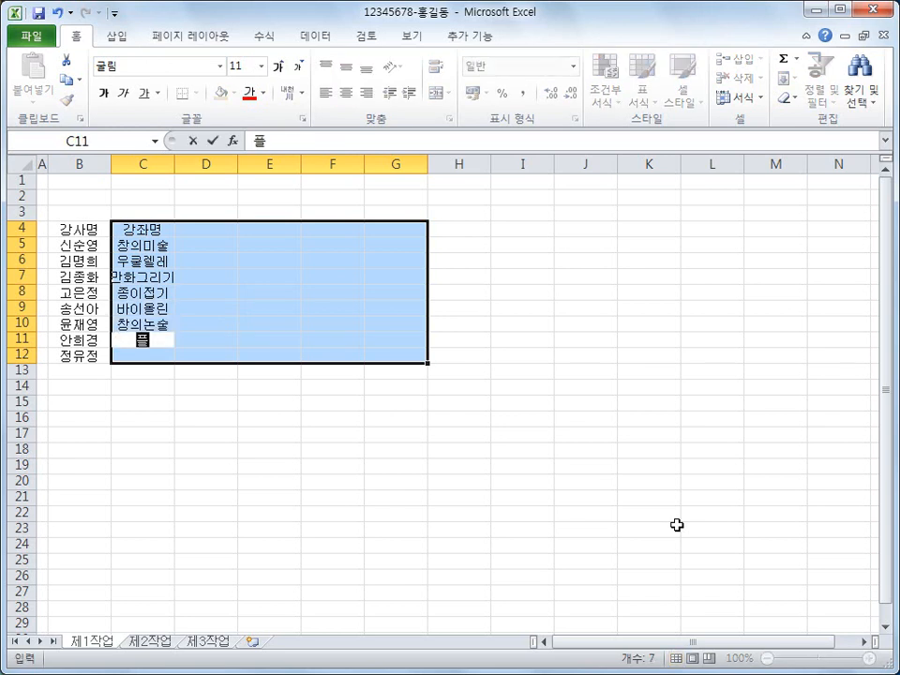
text(루ㅅ)
key(Return)
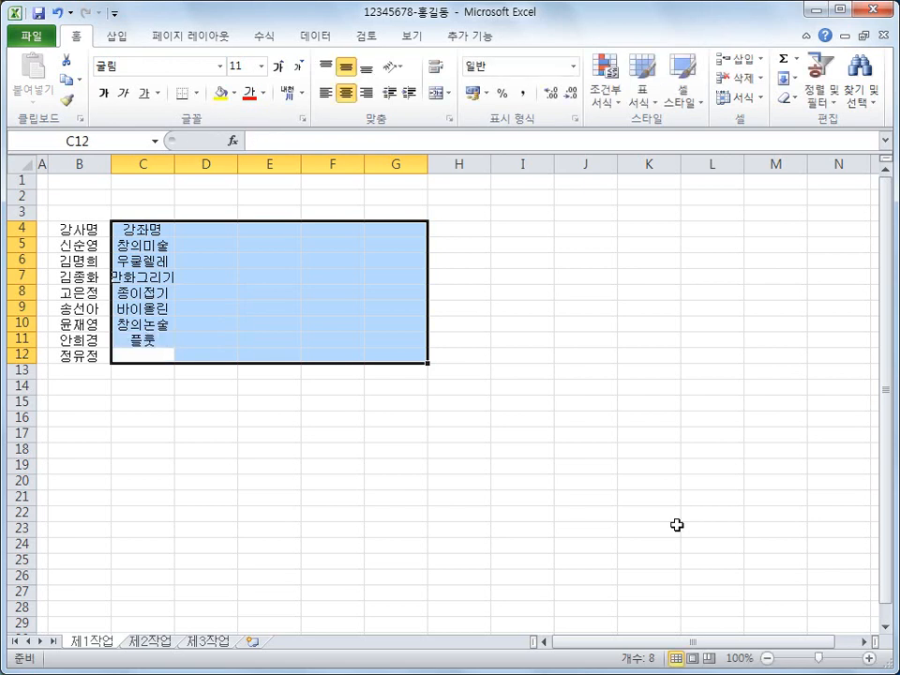
text(POP)
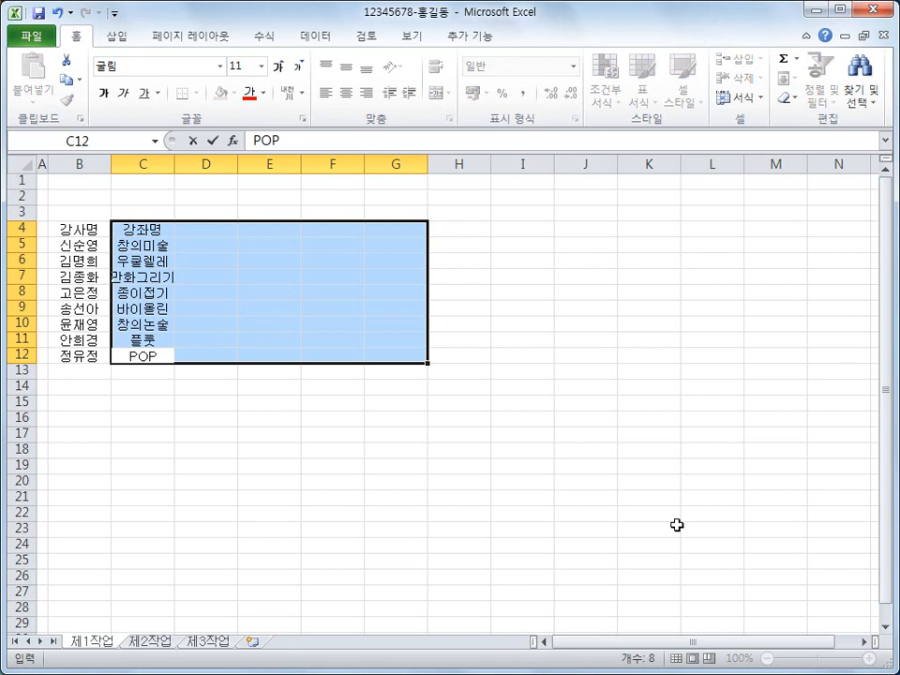
text(예쁜)
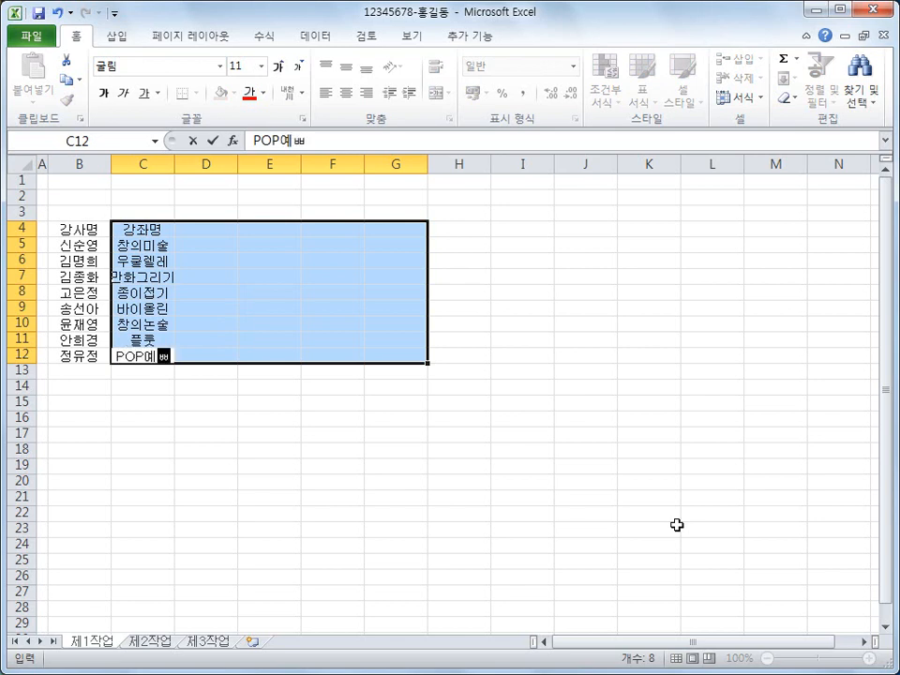
text(글씨)
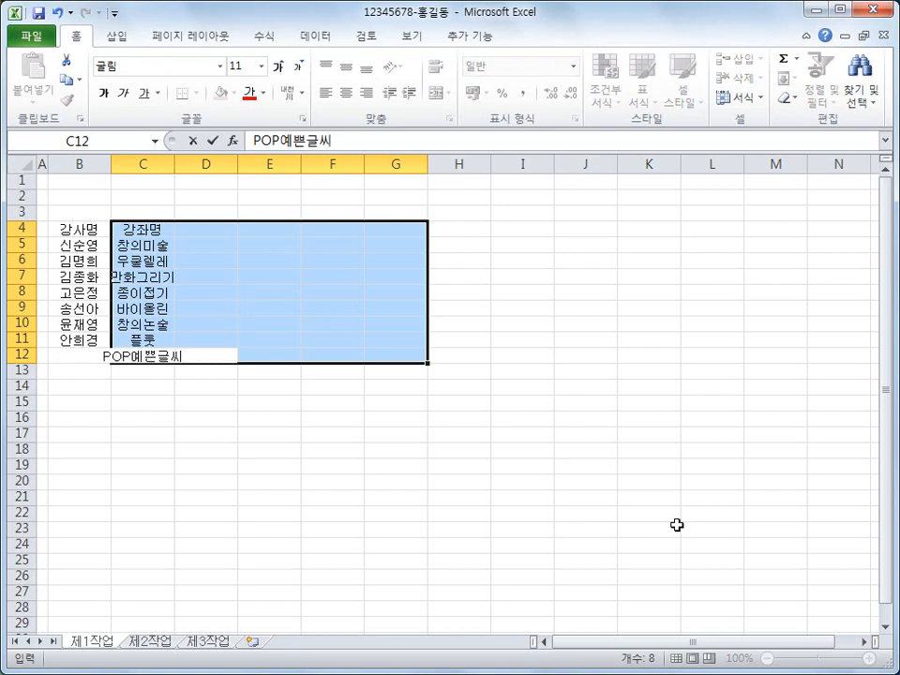
key(Return)
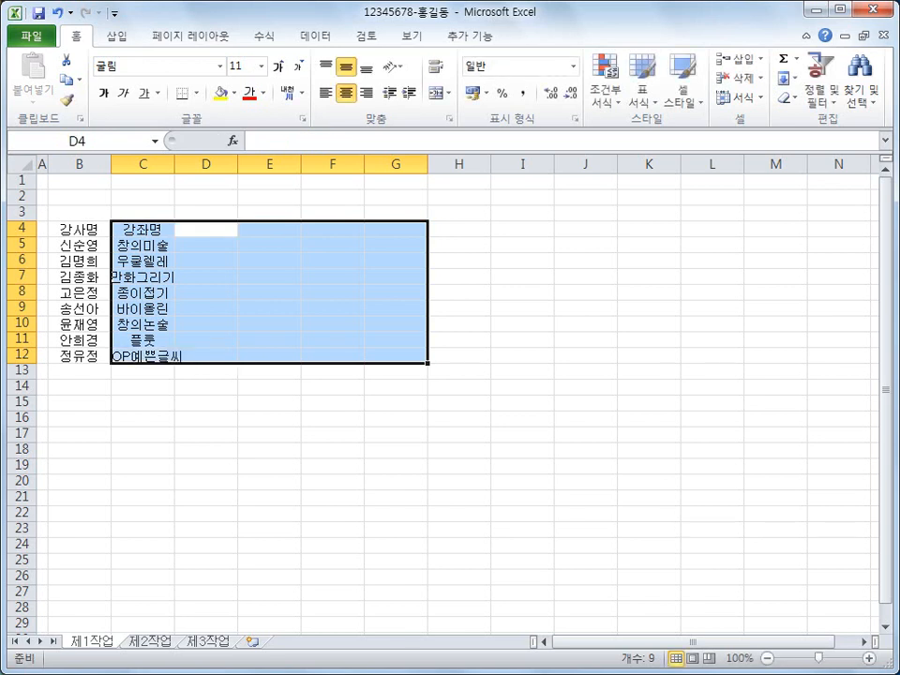
- Enter the header 분류 in D4 and the categories 창의, 음악 and 미술 in D5 to D7
text(분류)
key(Return)
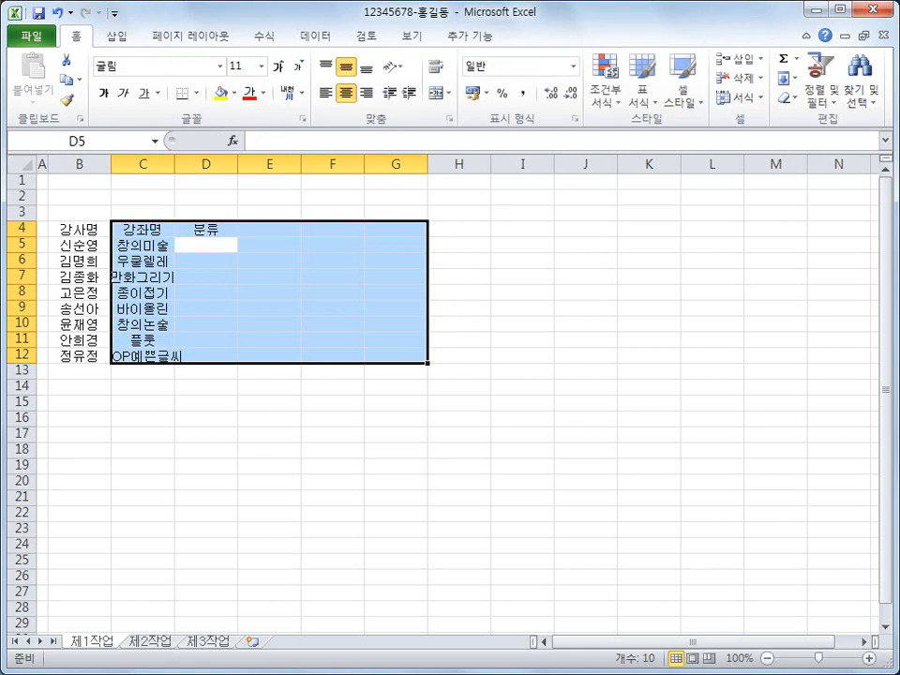
text(창의교ㅅ)
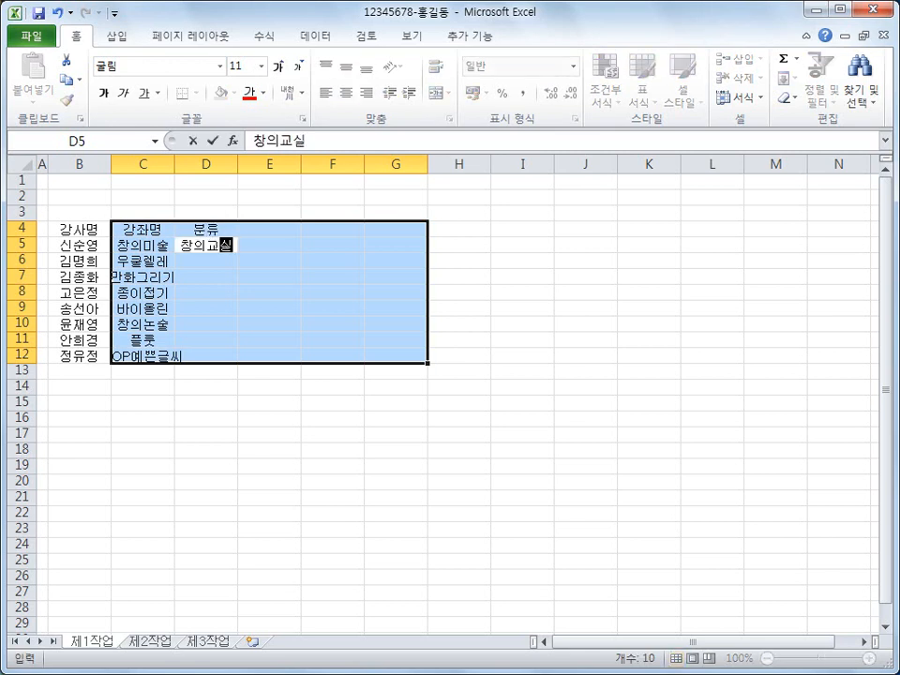
key(BackSpace)
key(BackSpace)
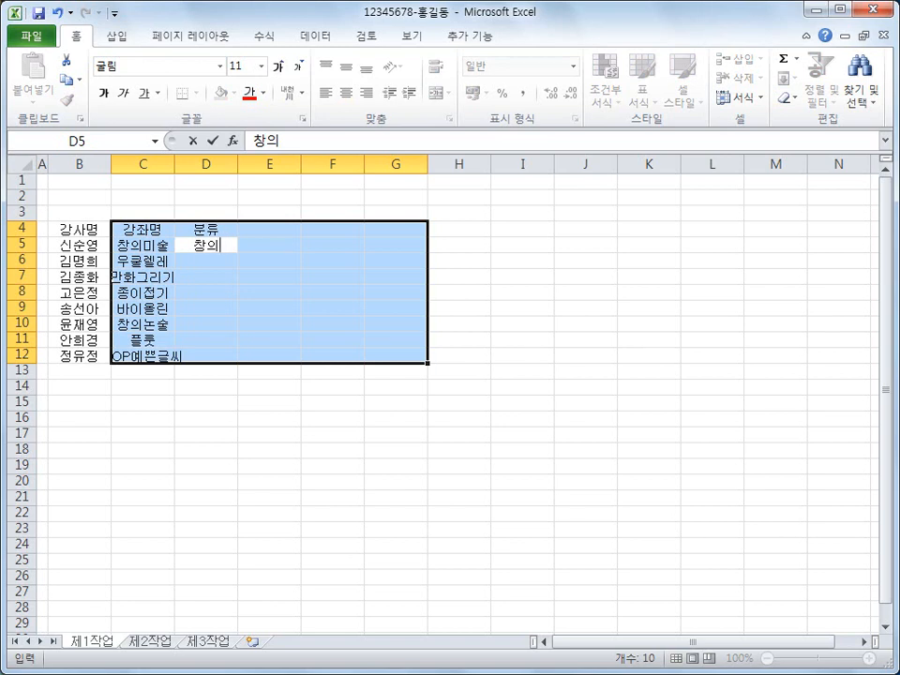
key(Return)
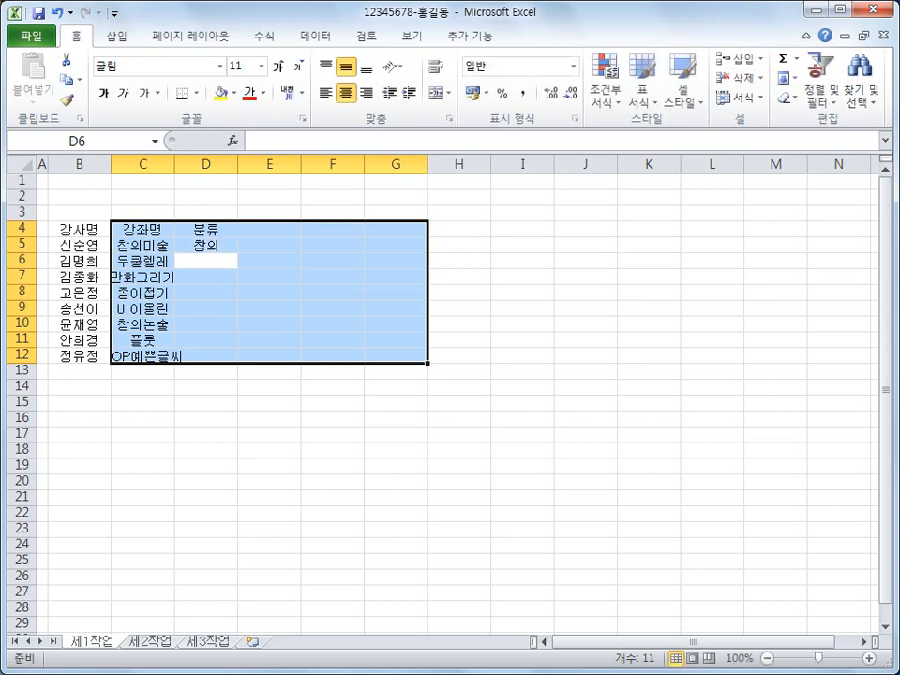
text(음악)
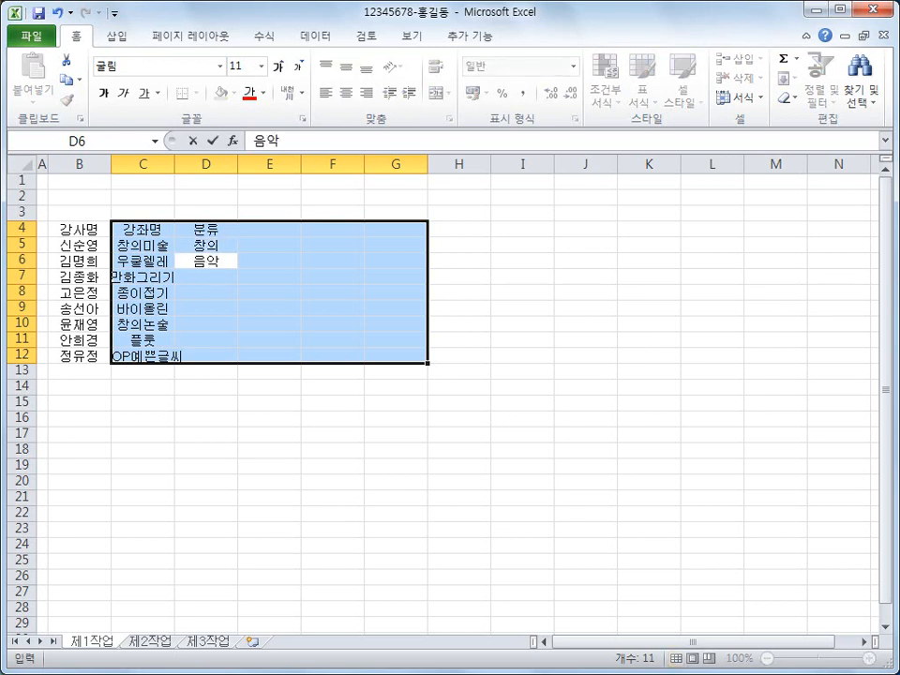
key(Return)
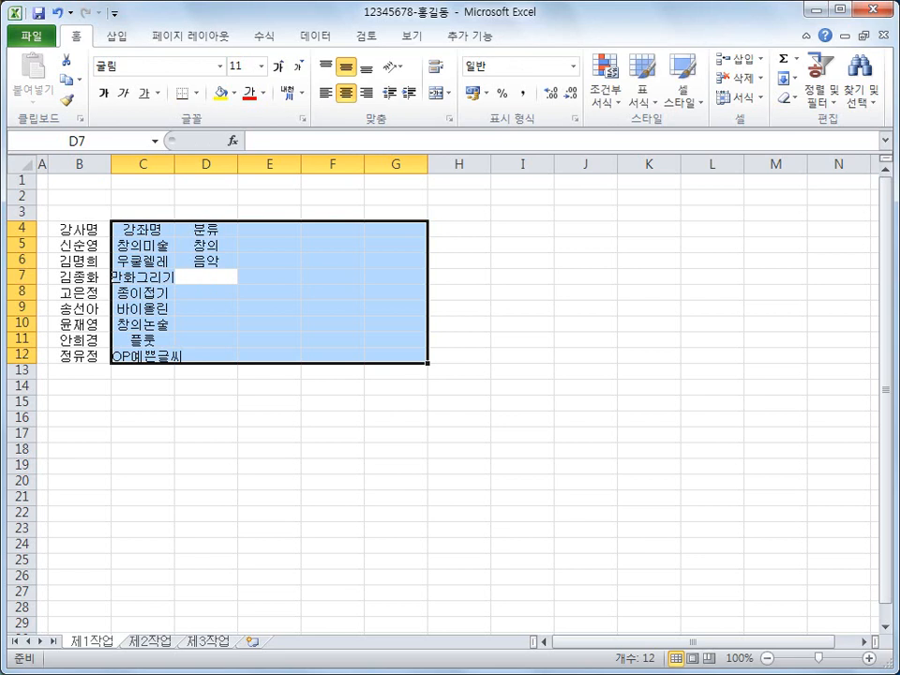
text(미술)
key(Return)
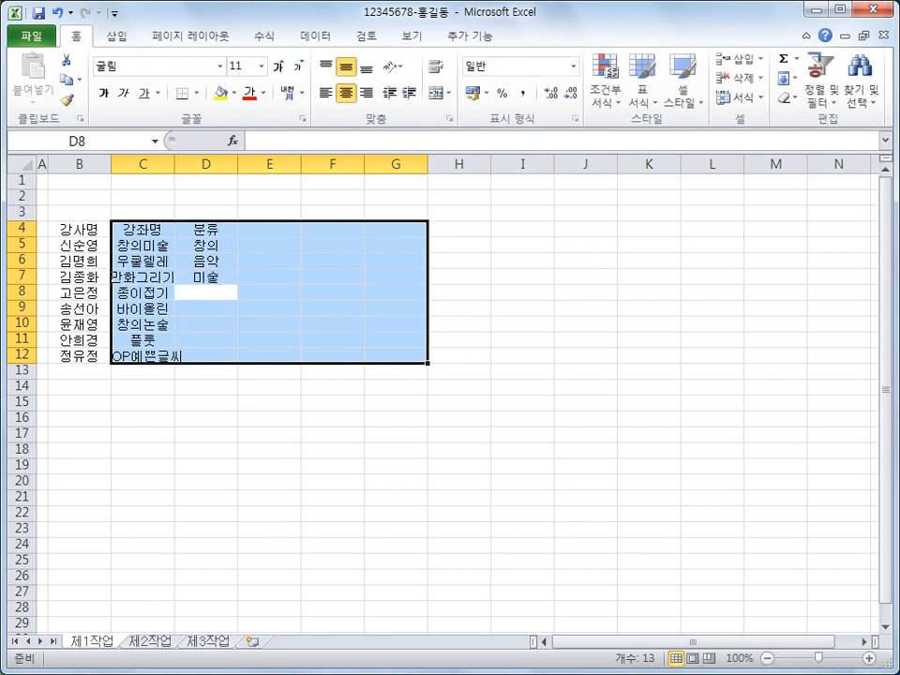
- Complete the 분류 column with 미술, 음악, 창의, 음악 and 미술 in cells D8 to D12
text(미술)
key(Return)
text(음악)
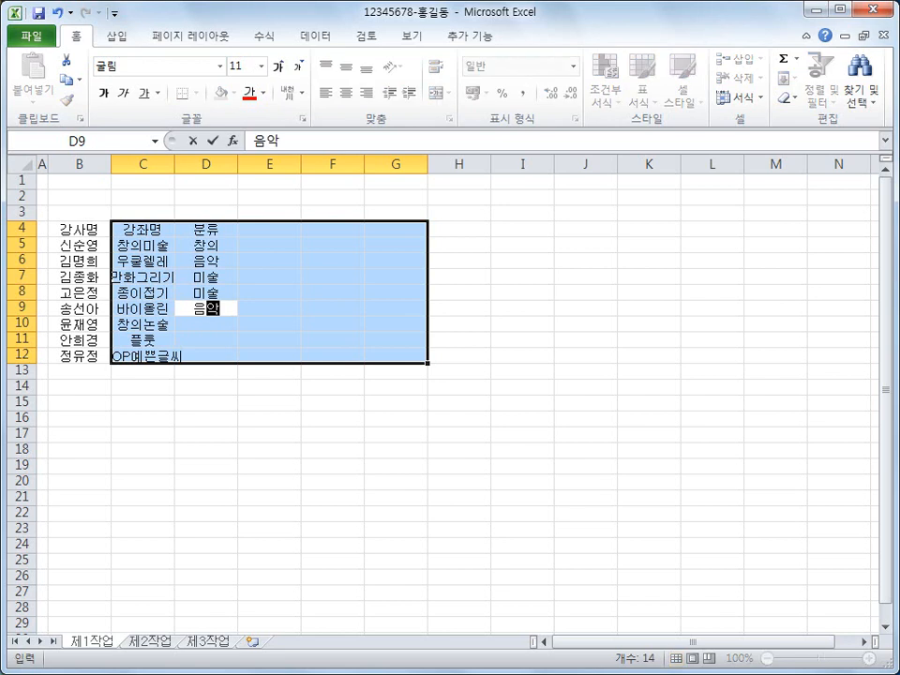
key(Return)
text(창의)
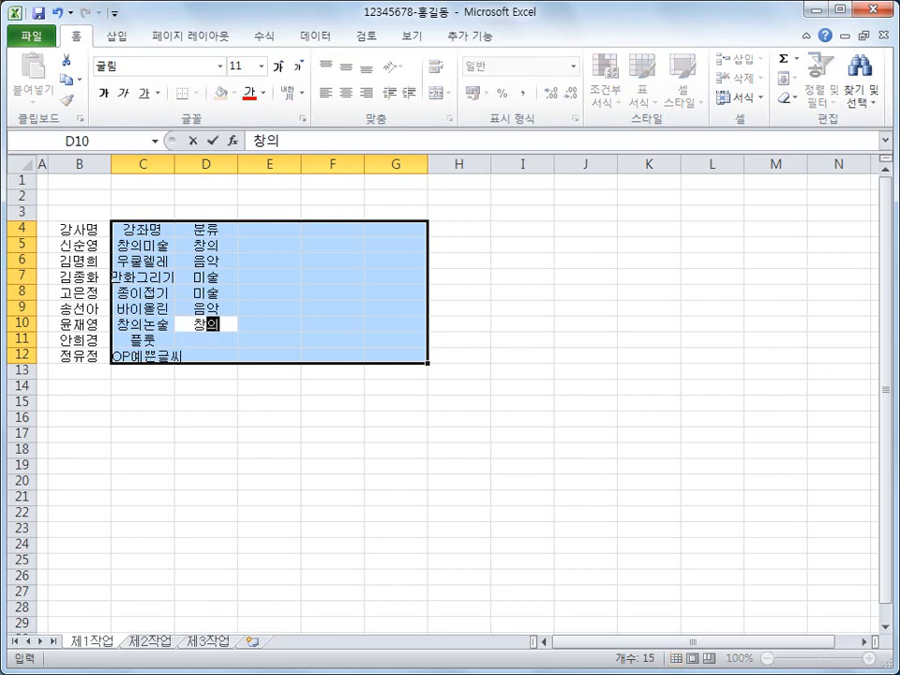
key(Return)
text(음악)
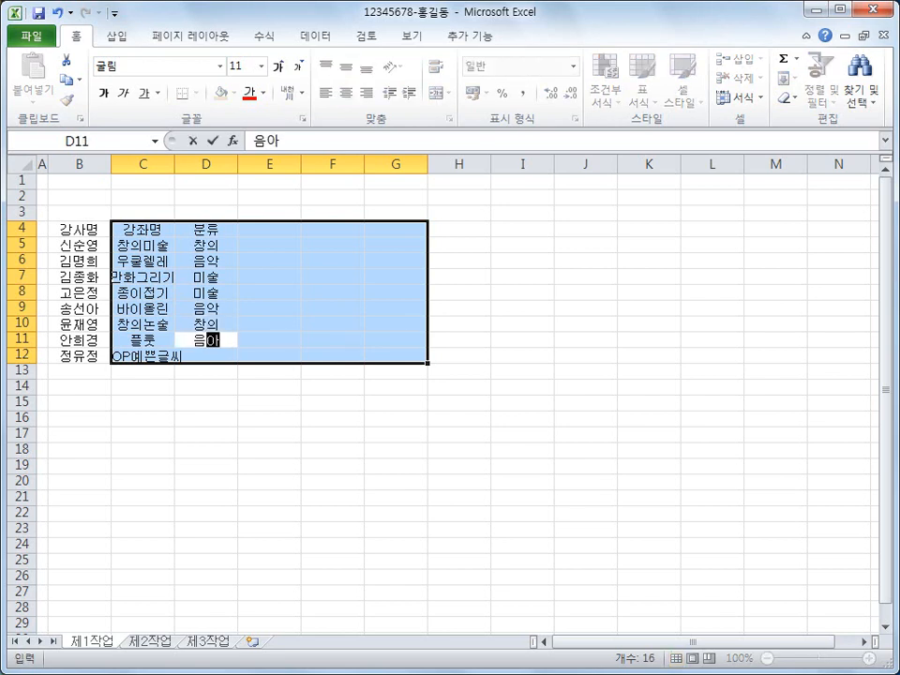
key(Return)
text(미술)
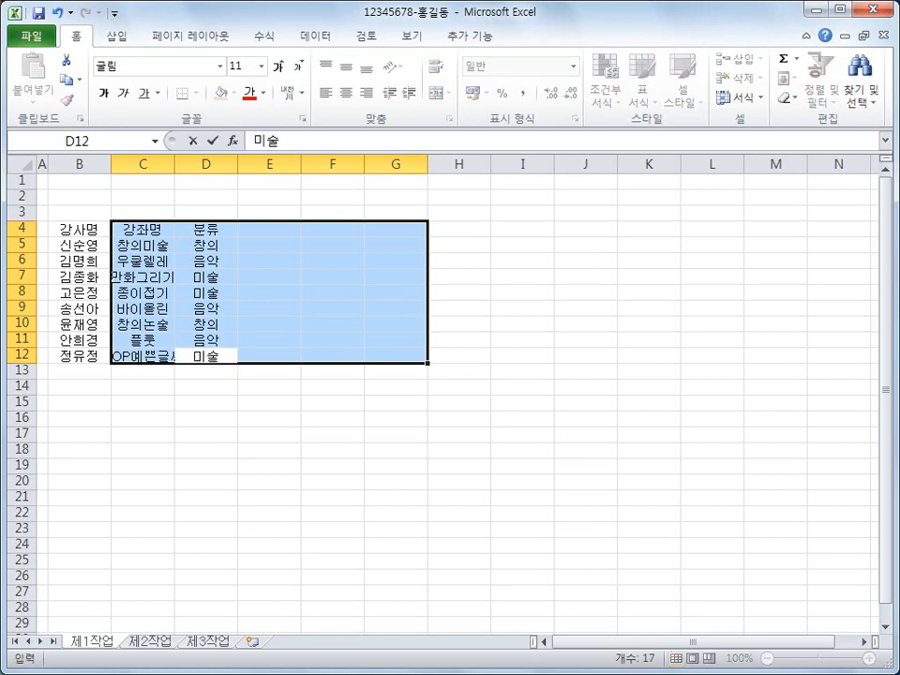
key(Return)
- Enter the header 시간 in E4, 주 2회 in E5, and 주 3회 in both E6 and E7
text(시간)
key(Return)
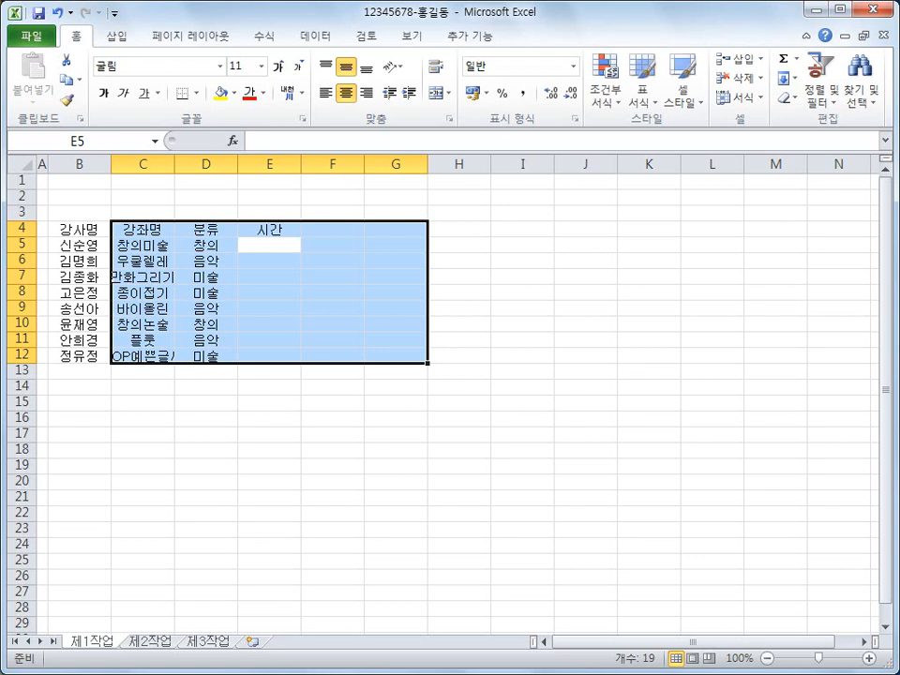
text(주 2회)
key(Return)
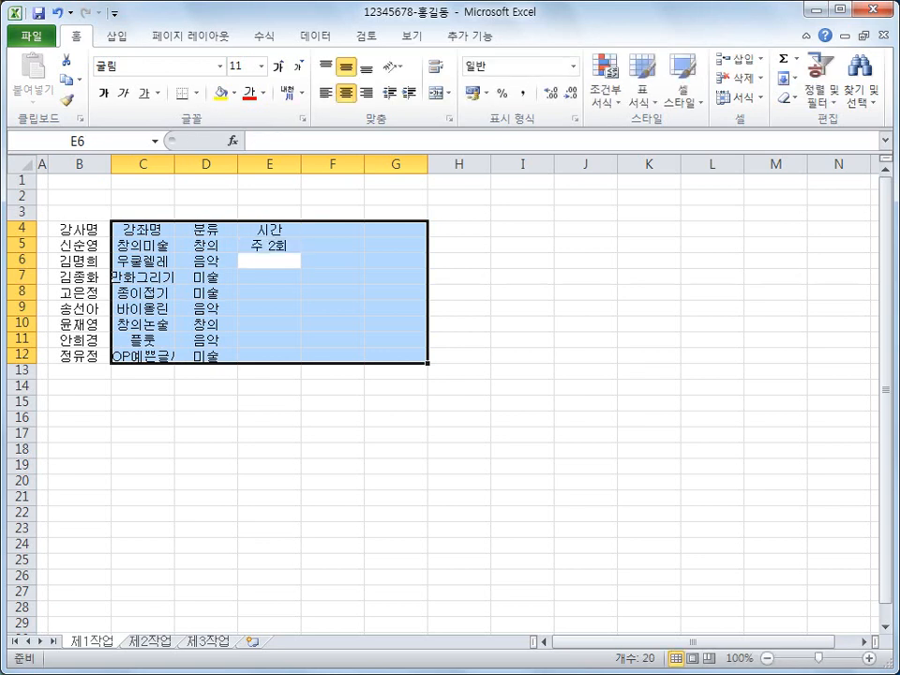
text(주 3회)
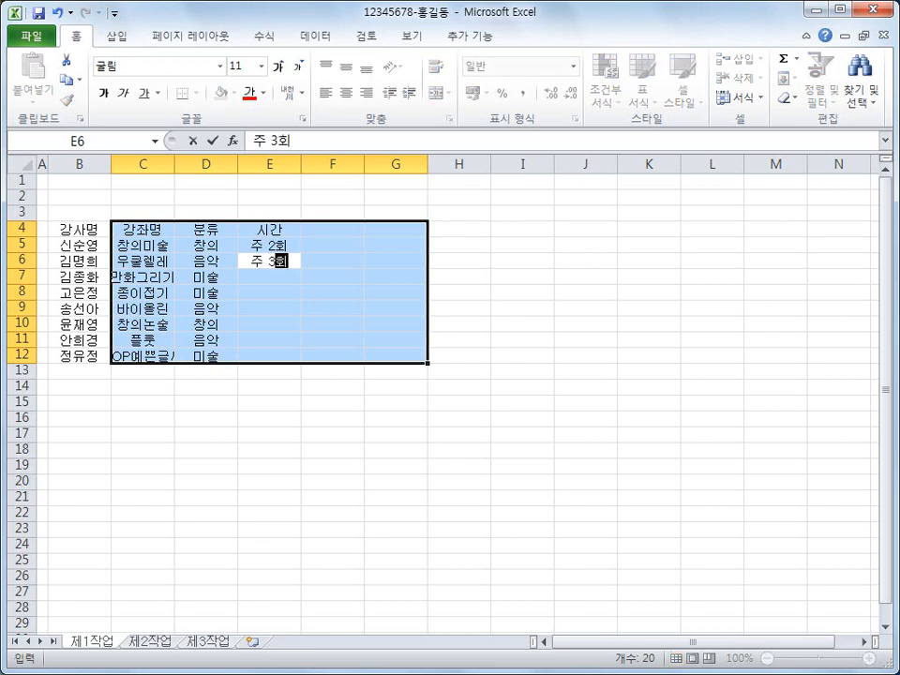
key(Return)
text(주 )
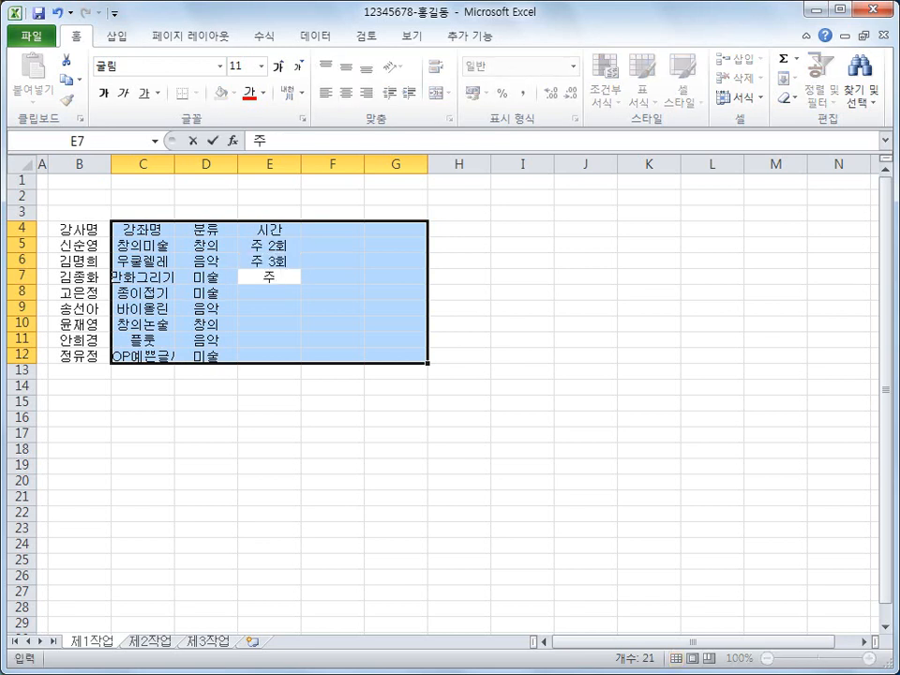
text(3회)
key(Return)
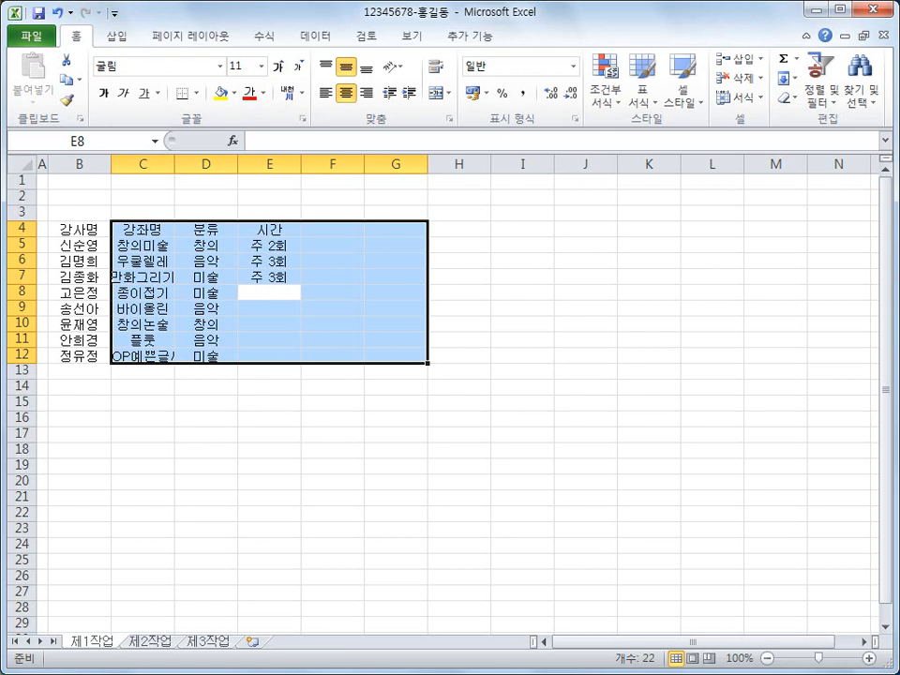
- Enter 주 2회, 주 3회 and 주 4회 in cells E8 to E10 of the 시간 column
text(주 2회)
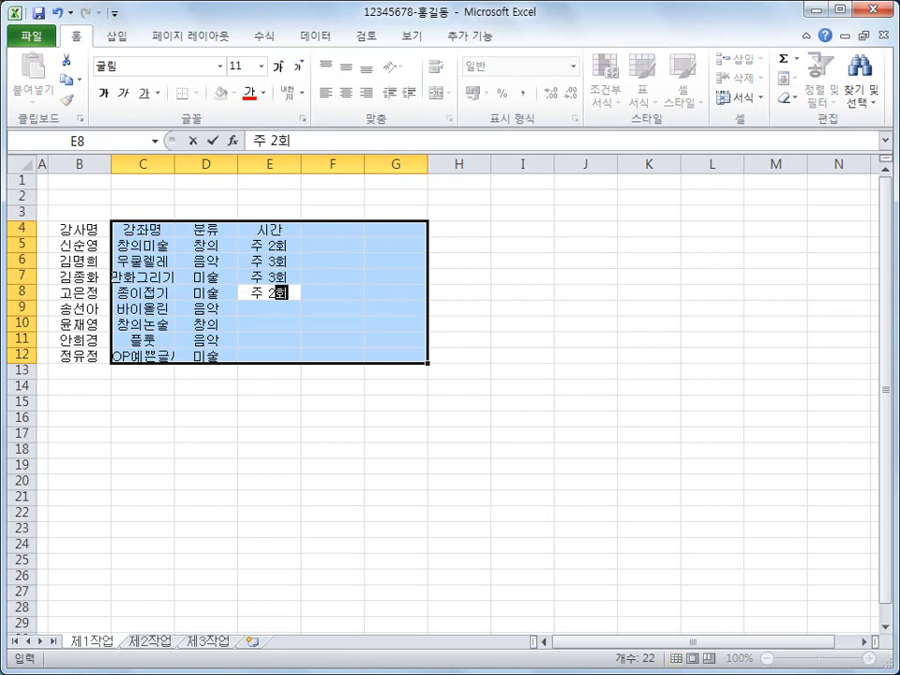
key(Return)
text(주 )
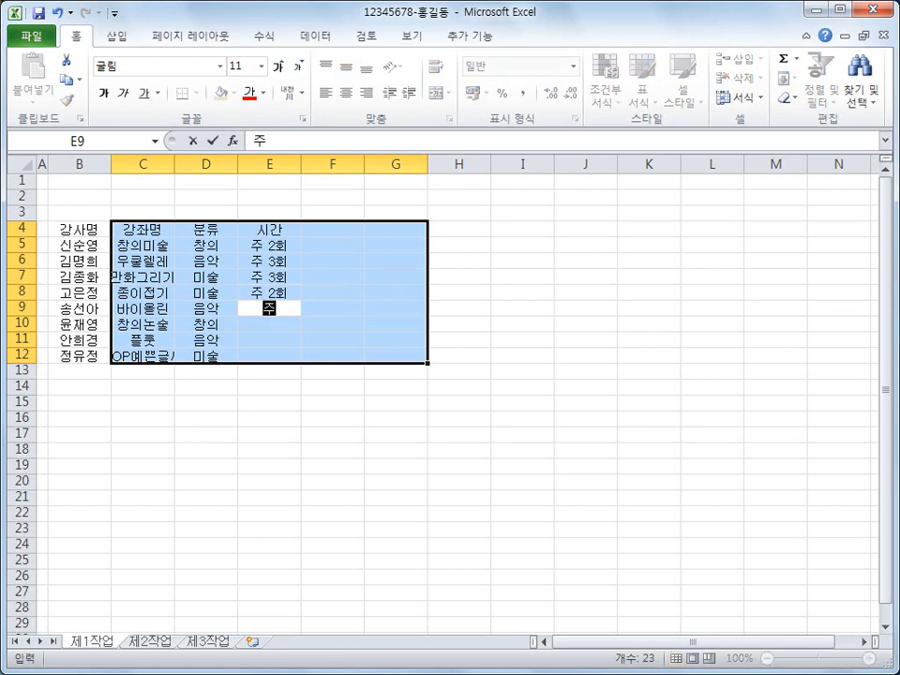
text(3회)
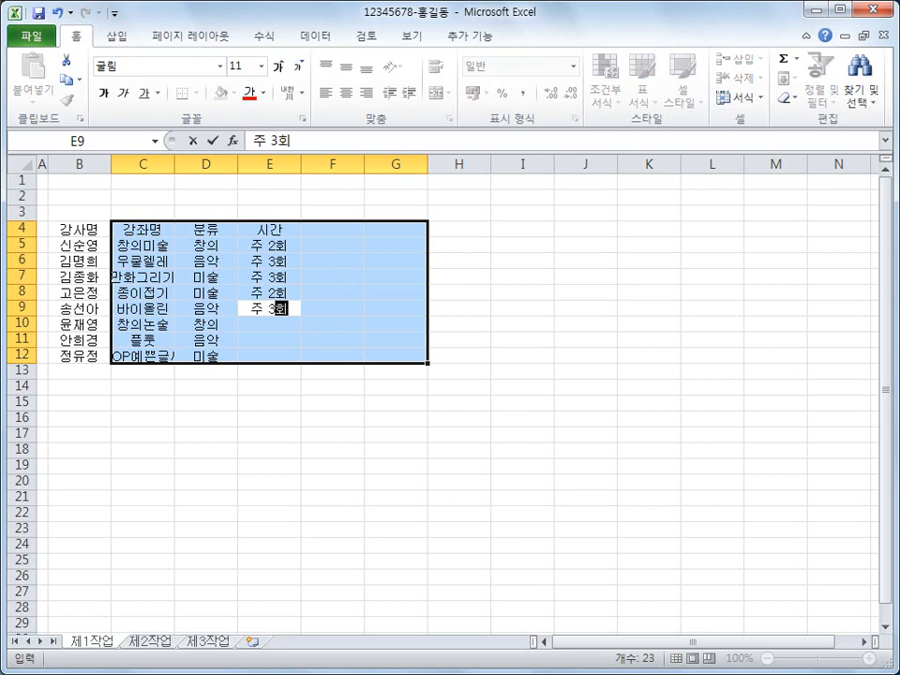
key(Return)
text(주)
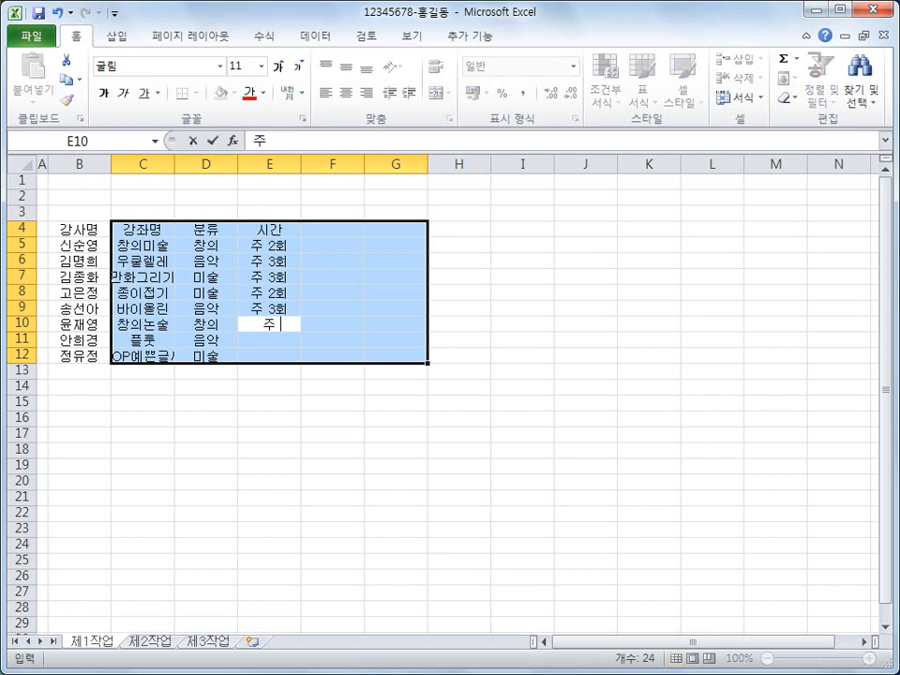
text( 4회)
key(Return)
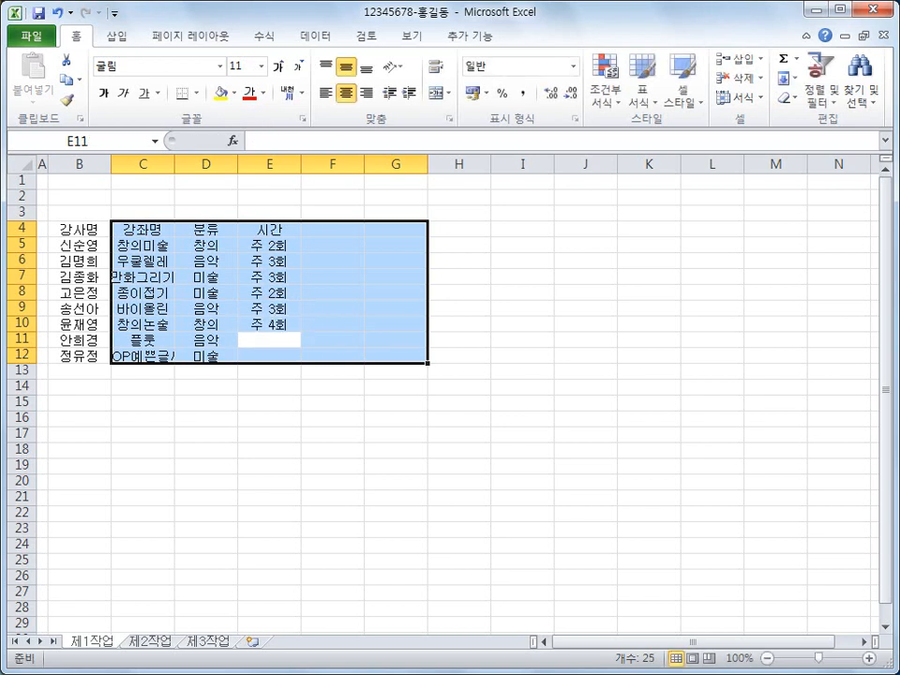
- Complete the 시간 column with 주 3회 in both E11 and E12
text(주 3회)
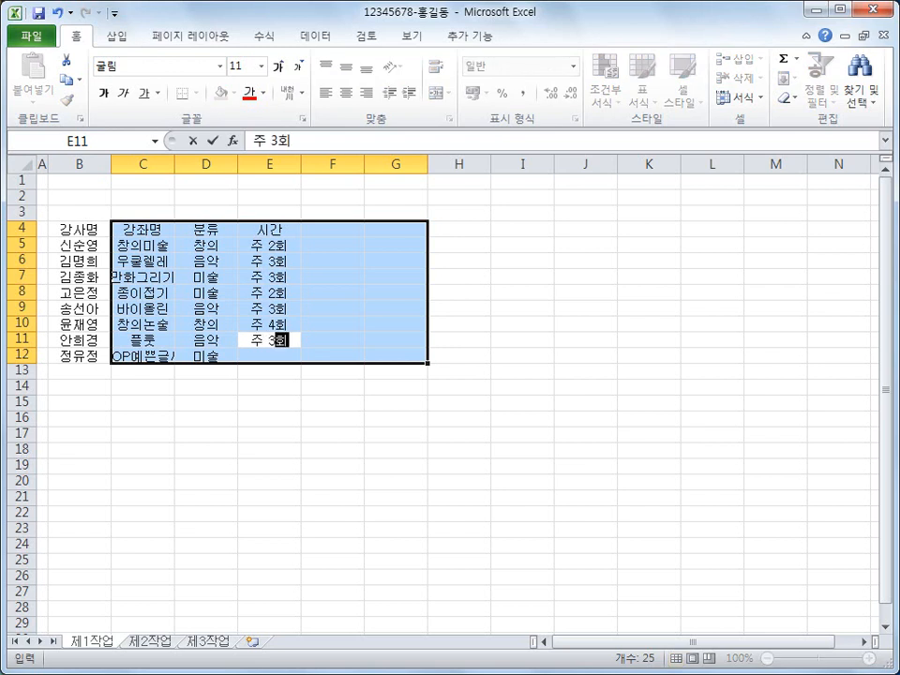
key(Return)
text(주 3회)
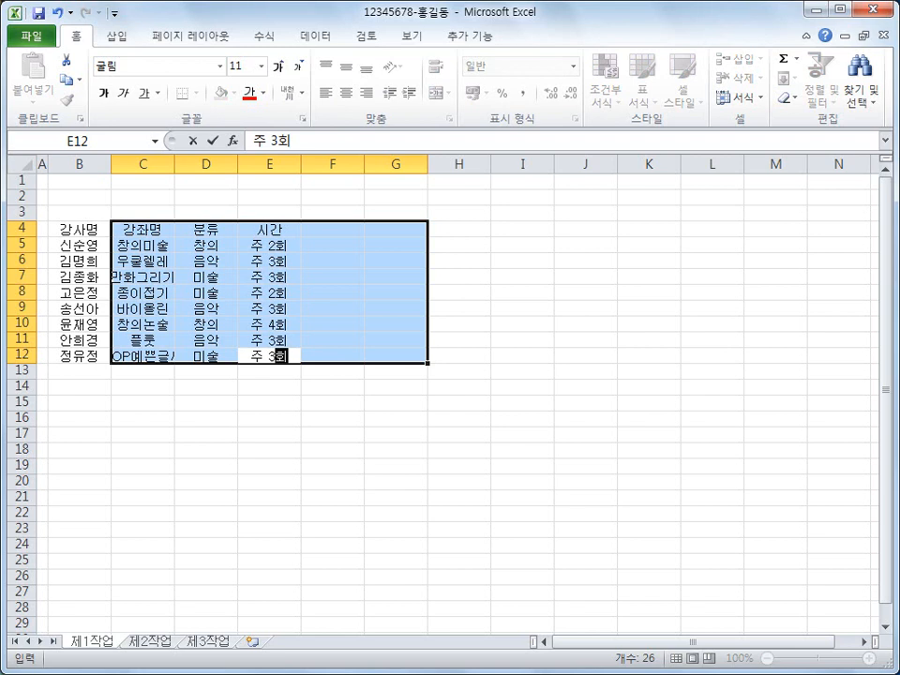
key(Return)
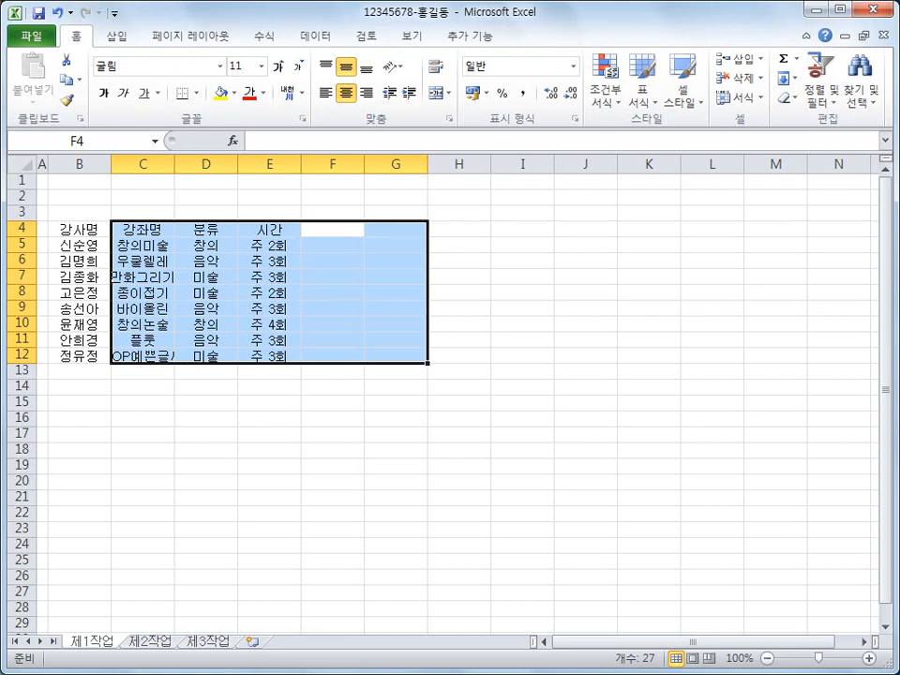
- Enter the two-line header 모집정원 (명) in cell F4, with (명) on the second line
text(모집)
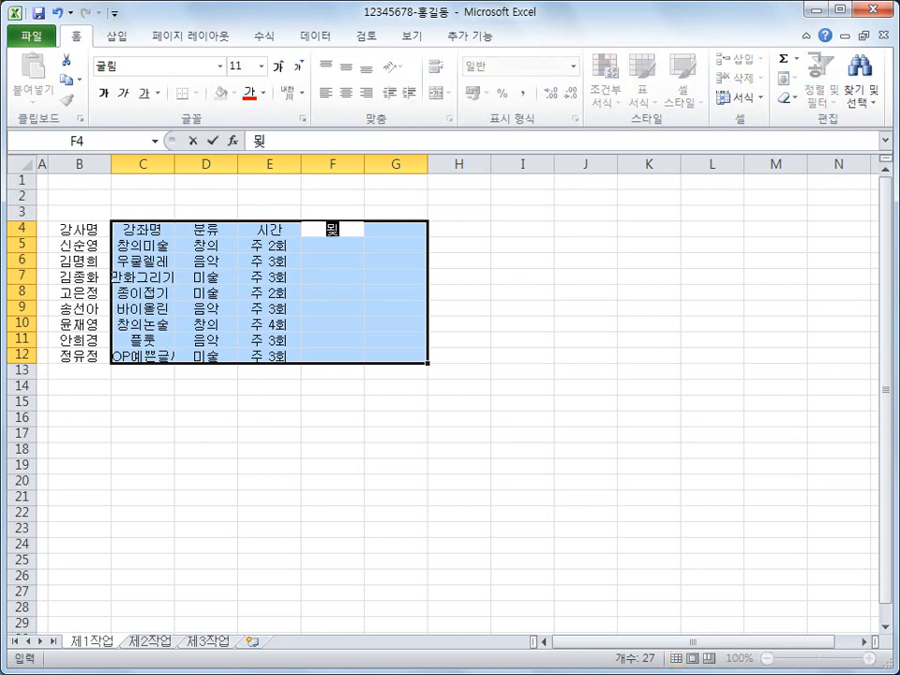
text(정ㄴ)
key(BackSpace)
text(원)
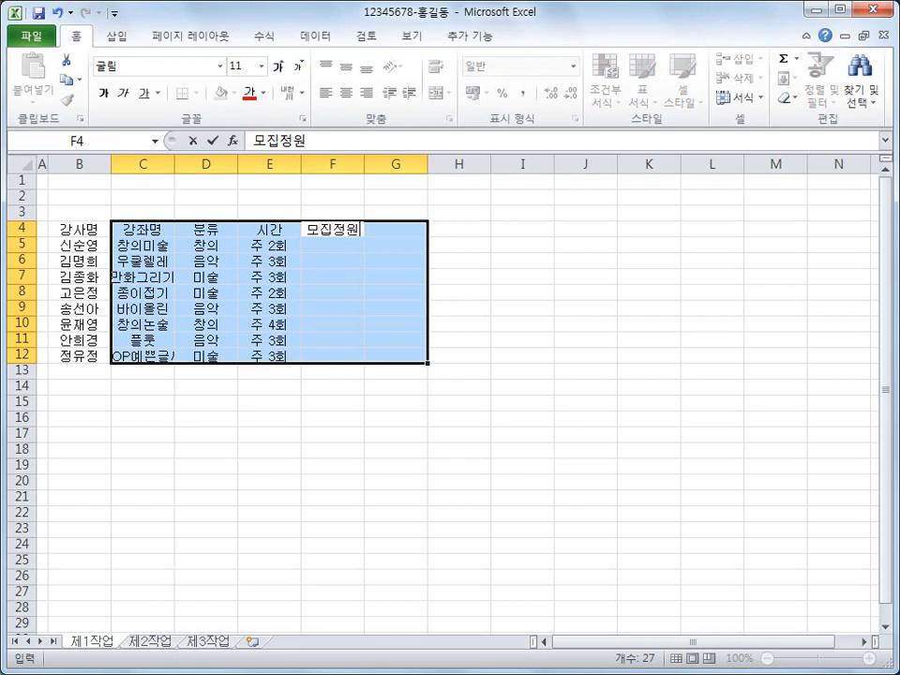
key(Return)
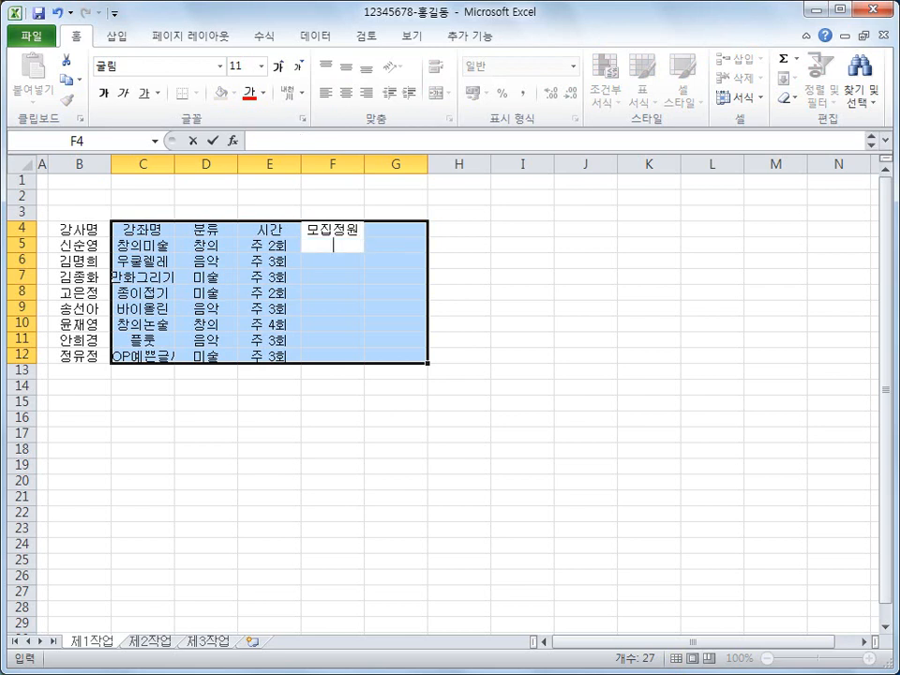
text((명))
key(Return)
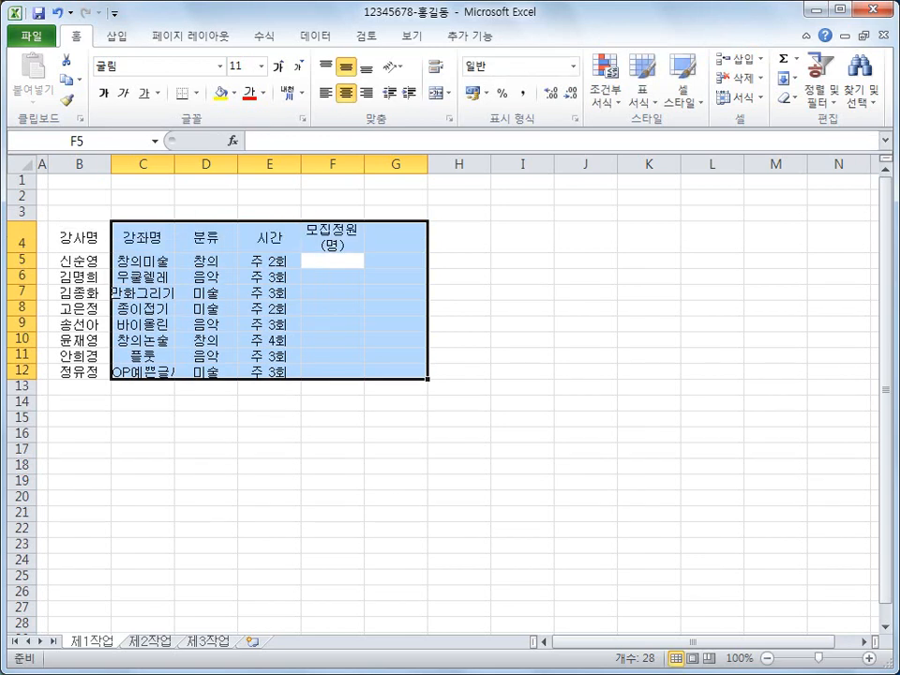
- Enter 180, 200, 120 and 80 in cells F5 to F8 of the 모집정원 column
text(180)
key(Return)
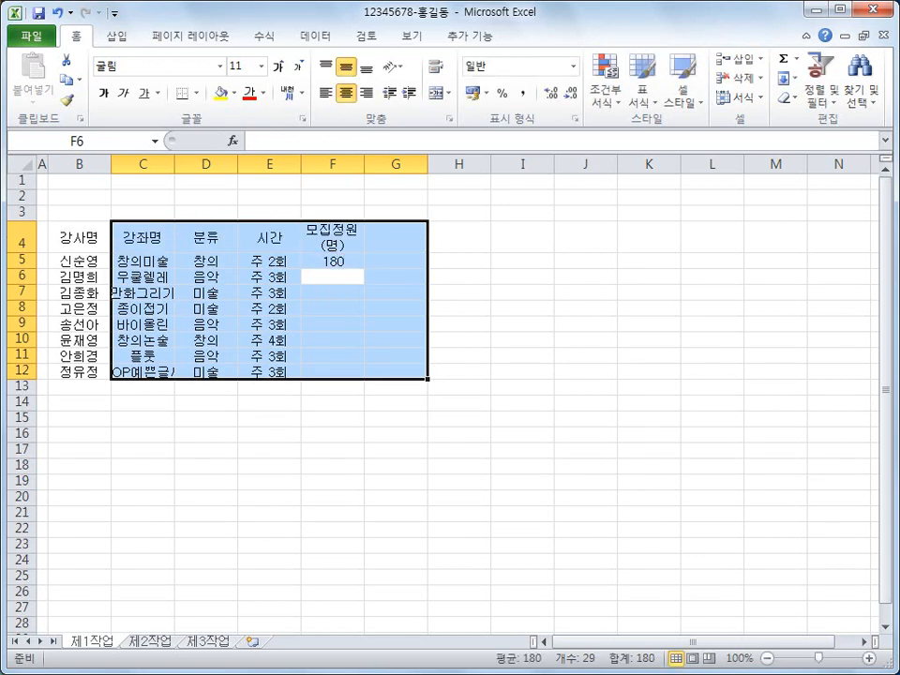
text(200)
key(Return)
text(120)
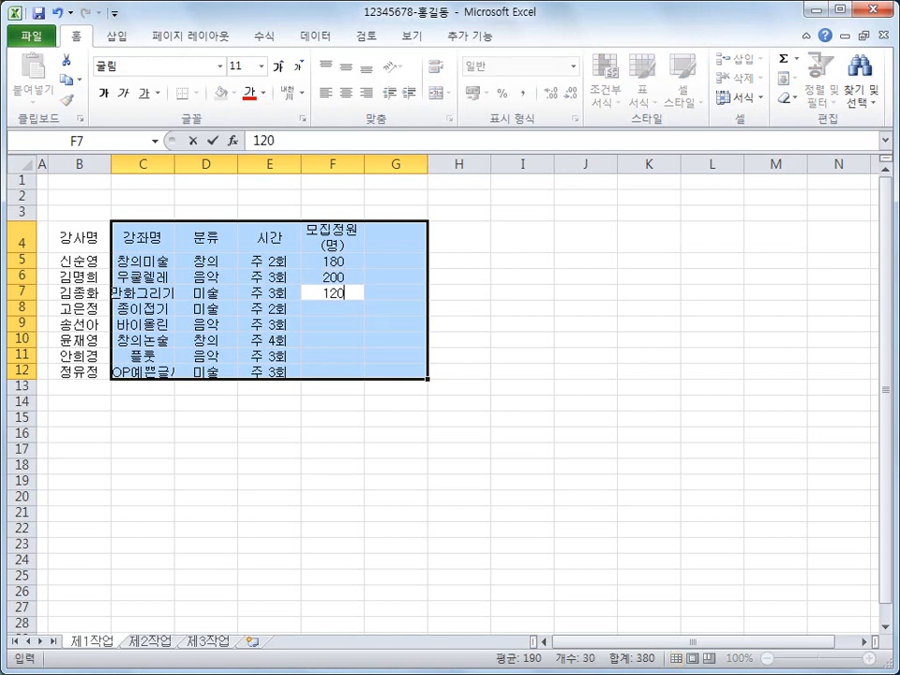
key(Return)
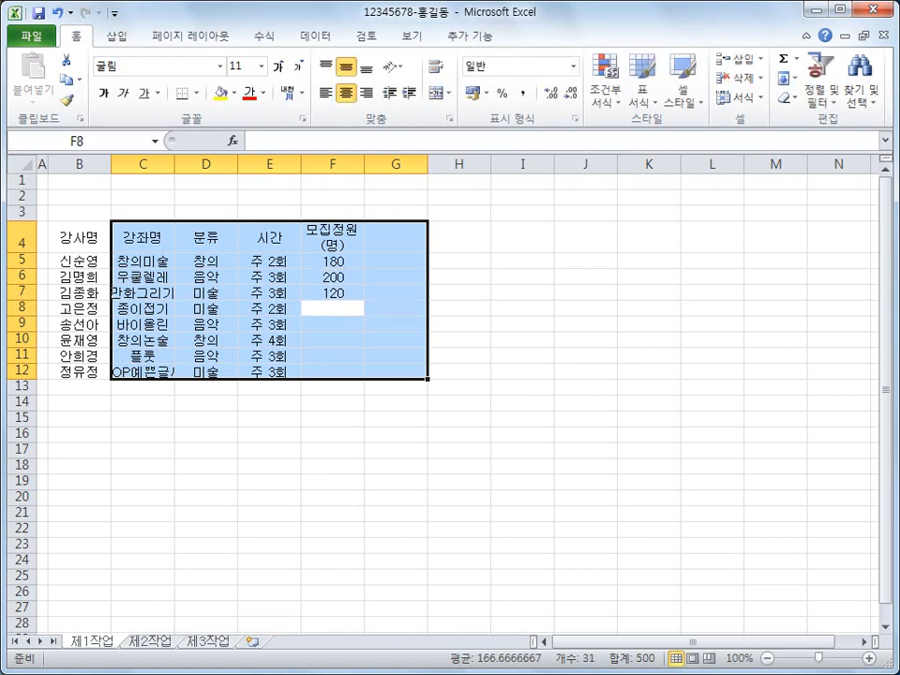
text(80)
key(Return)
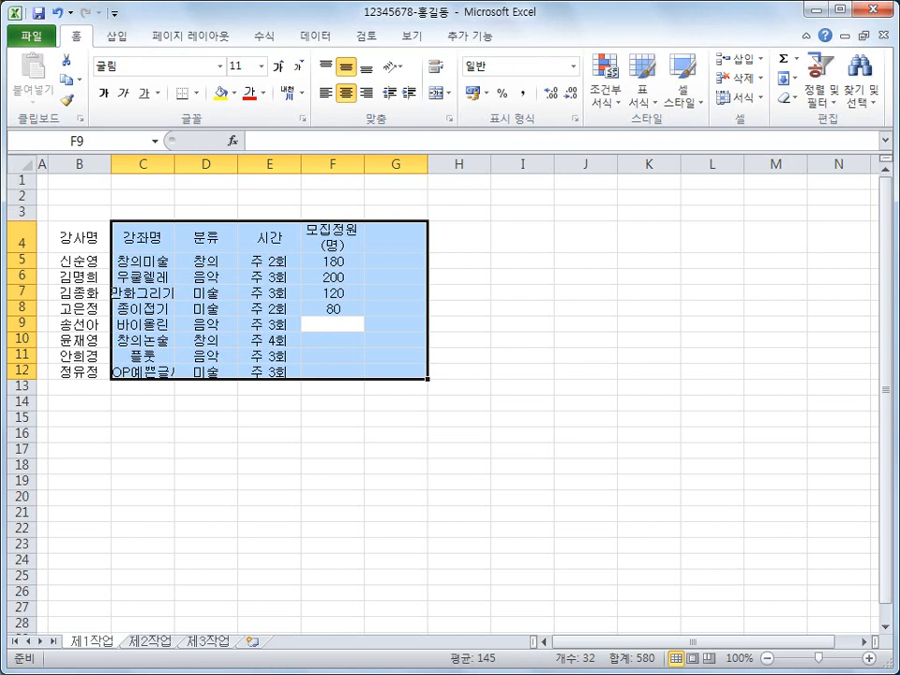
- Complete the 모집정원 column with 200, 80, 150 and 60 in cells F9 to F12
text(200)
key(Return)
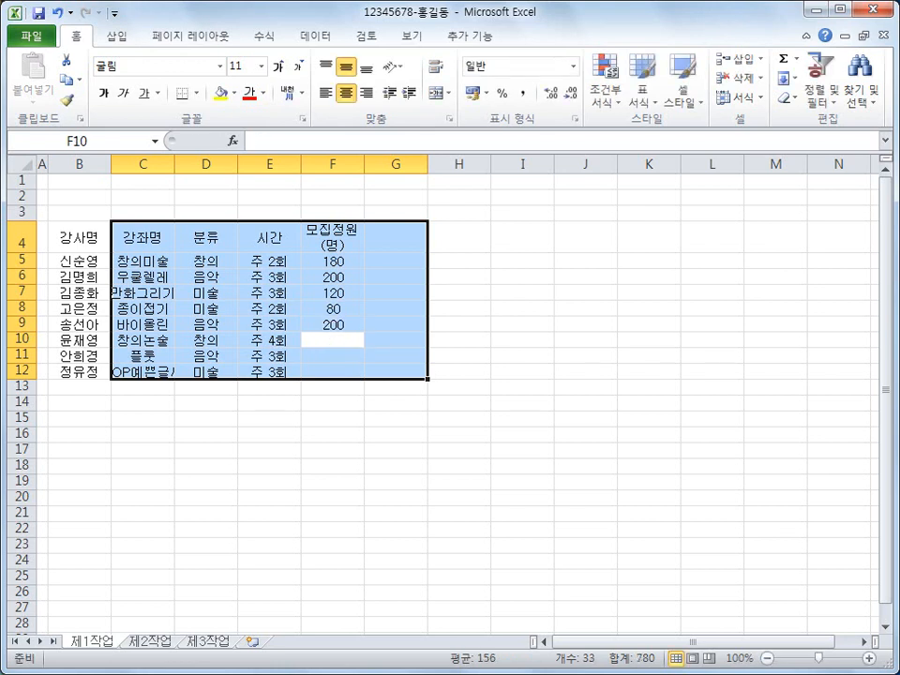
text(80)
key(Return)
text(150)
key(Return)
text(60)
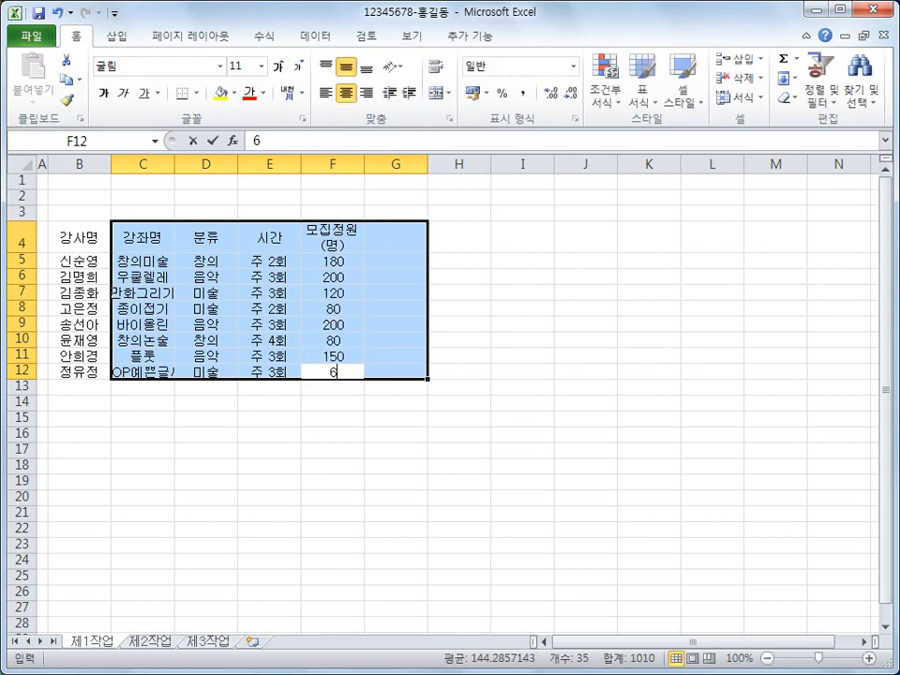
key(Return)
- Enter the two-line header 모집인원 (명) in cell G4, with (명) on the second line
text(모집인우)
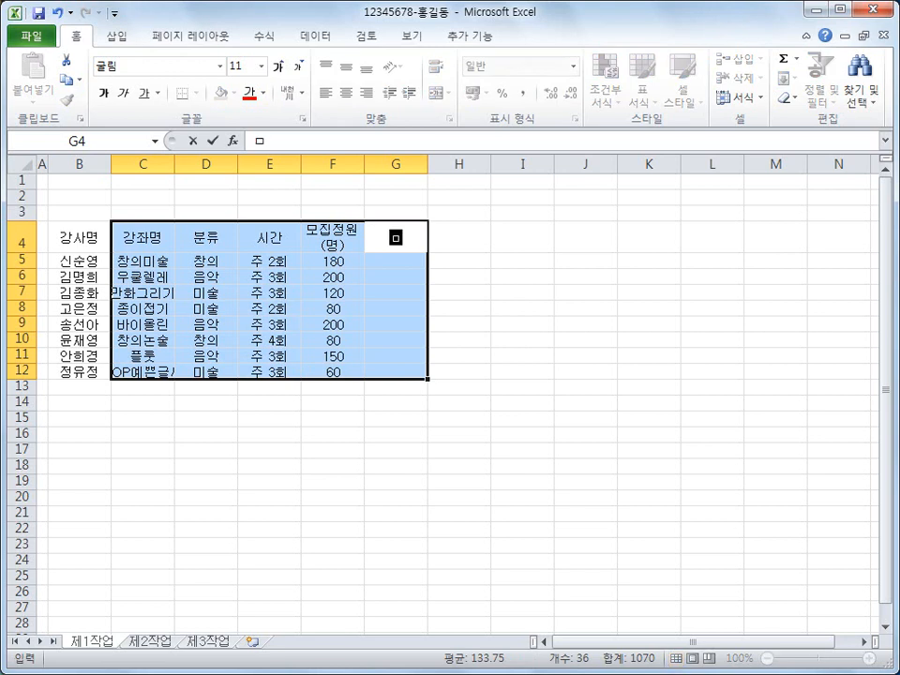
text(ㄴ(명))
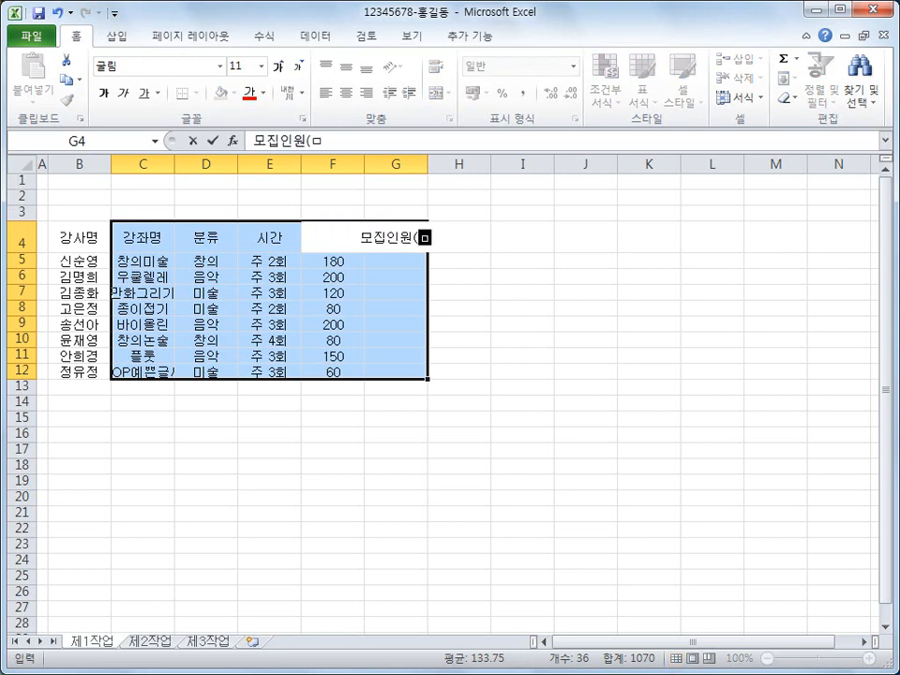
key(BackSpace)
key(BackSpace)
key(BackSpace)
key(BackSpace)
text(원)
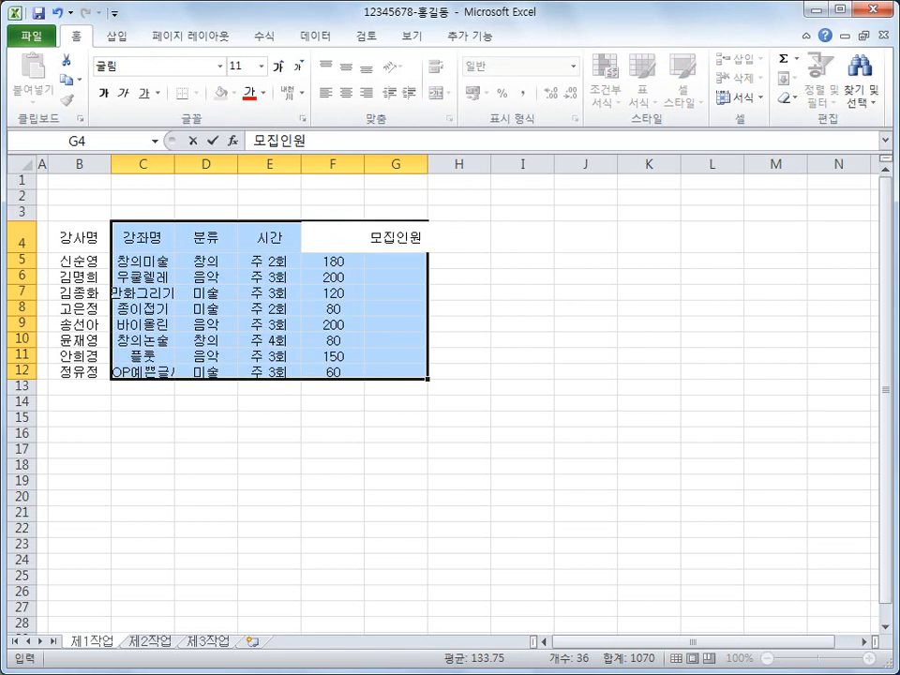
key(alt+Return)
text(9며)
key(BackSpace)
key(BackSpace)
key(BackSpace)
text((명))
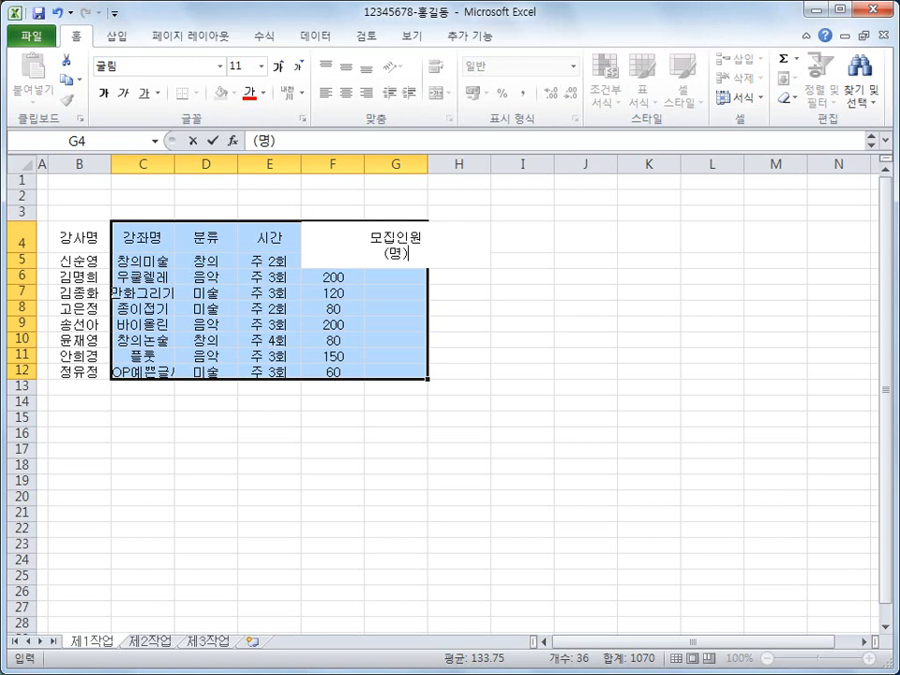
key(Return)
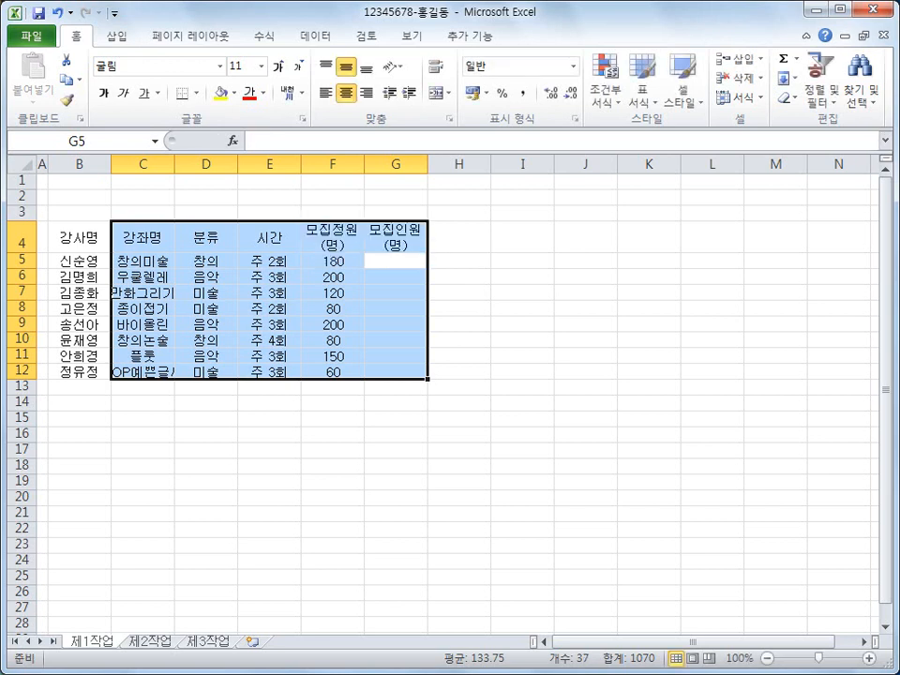
- Enter 180, 200, 113 and 75 in cells G5 to G8 of the 모집인원 column
text(180)
key(Return)
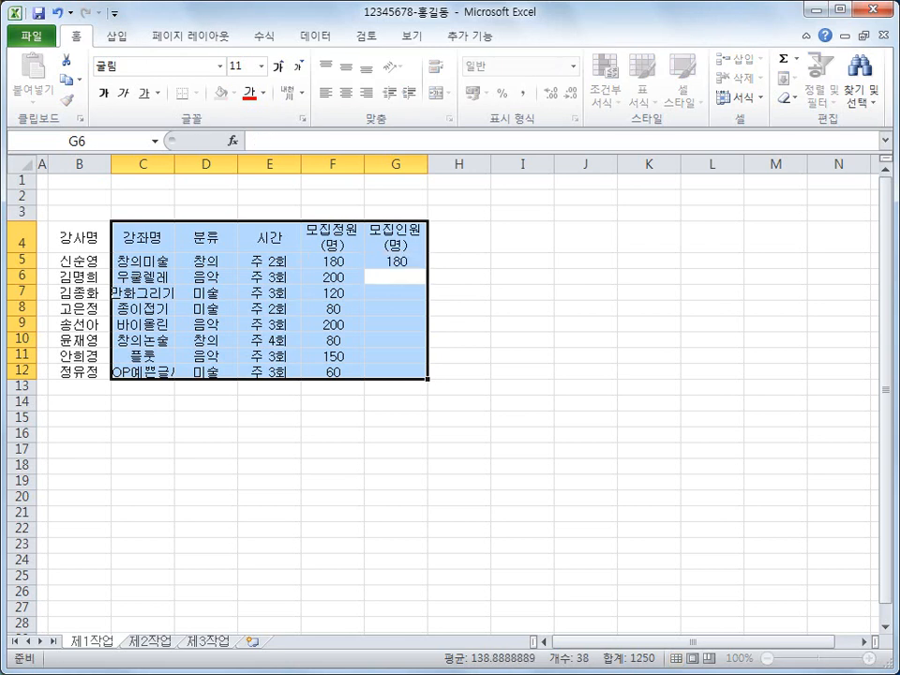
text(200)
key(Return)
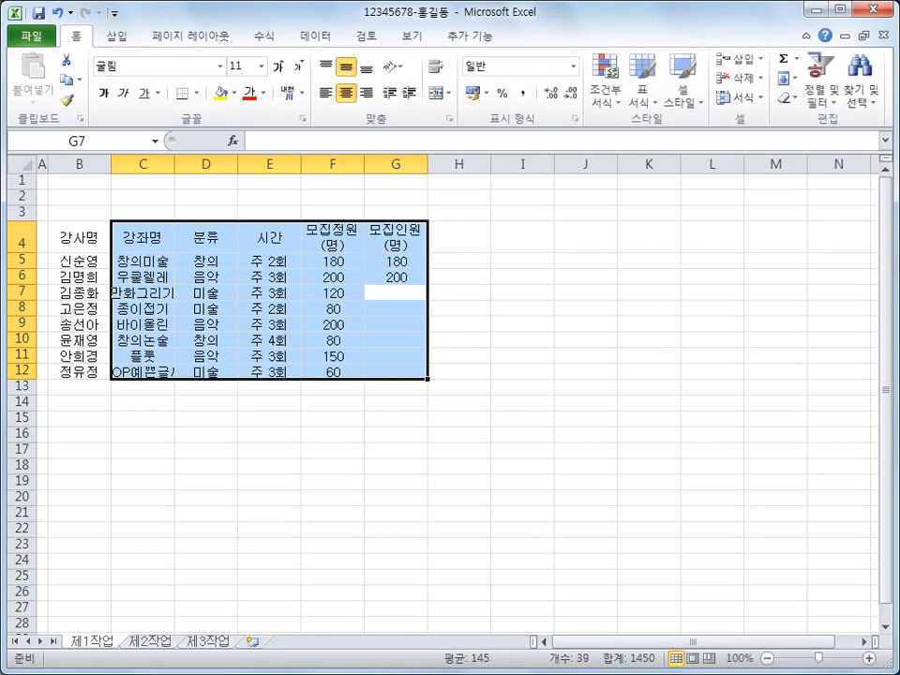
text(113)
key(Return)
text(75)
key(Return)
- Complete the 모집인원 column with 200, 75, 142 and 55 in cells G9 to G12
text(20)
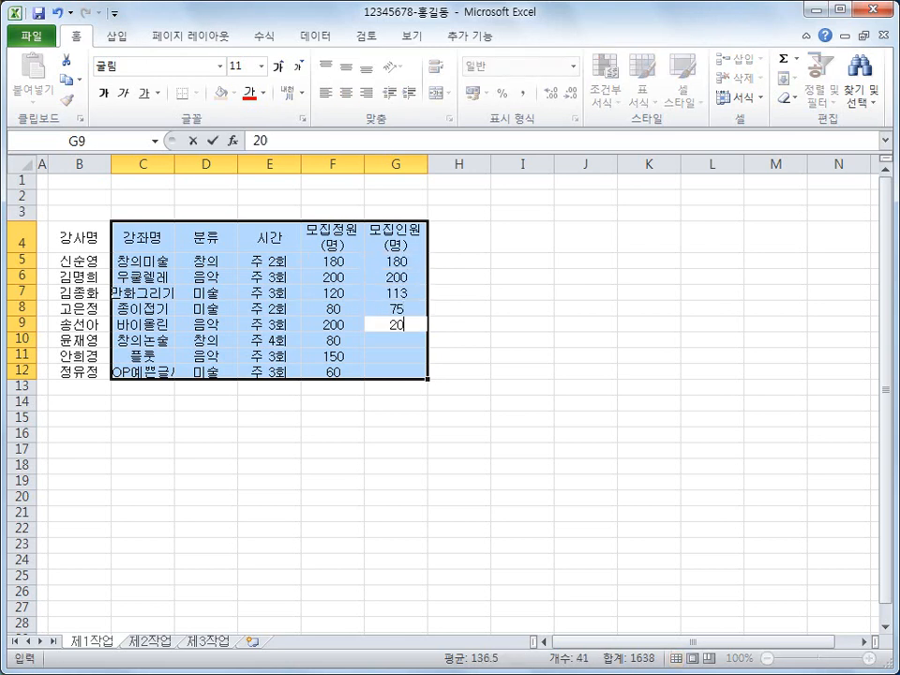
text(0)
key(Return)
text(75)
key(Return)
text(142)
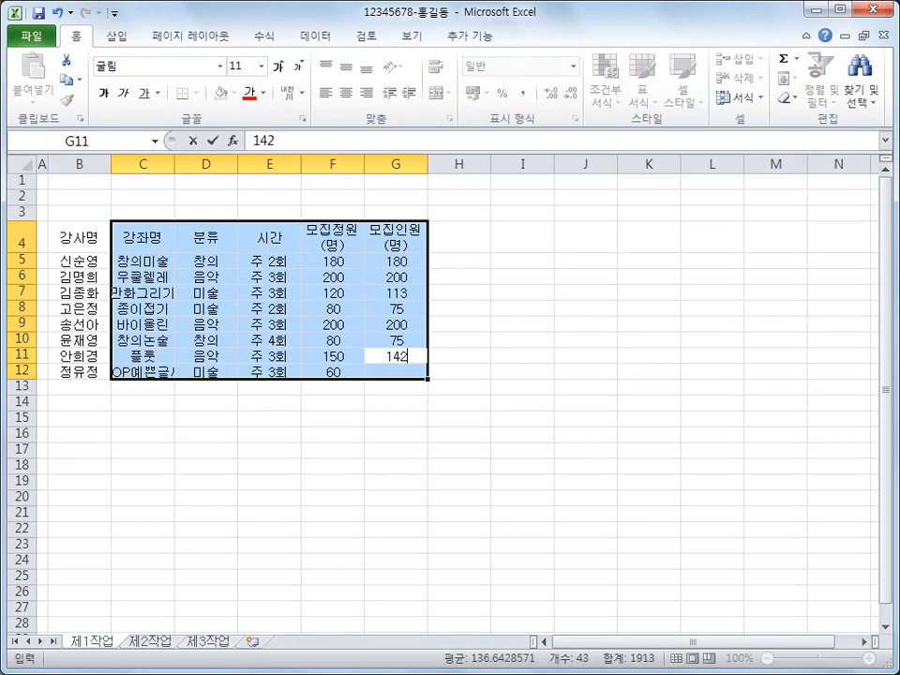
key(Return)
text(55)
key(Return)
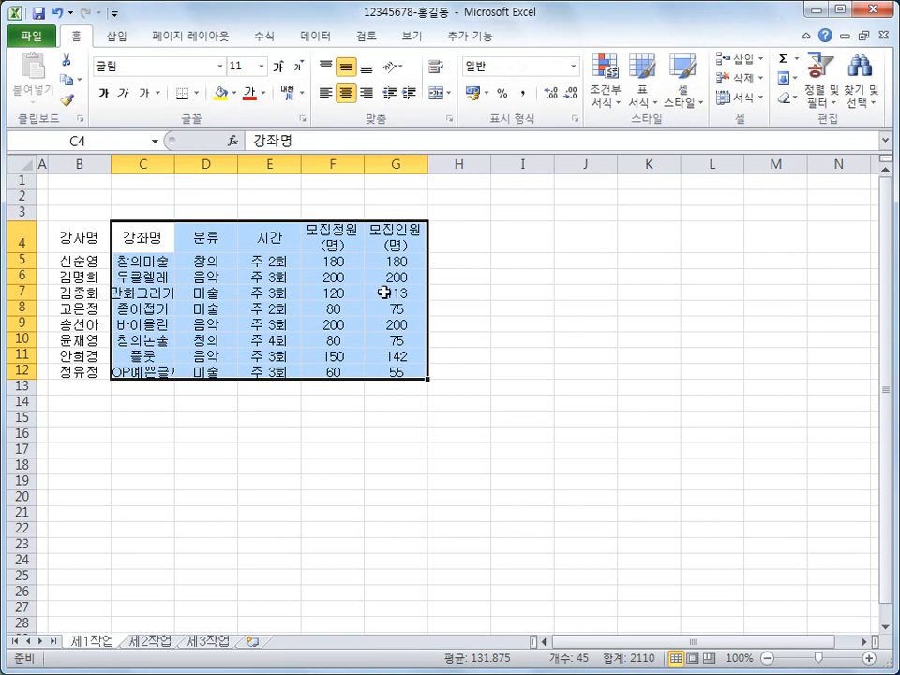
- Enter the header 수강료 in cell H4 with (단위 : 원) on a second line
click(446, 233)
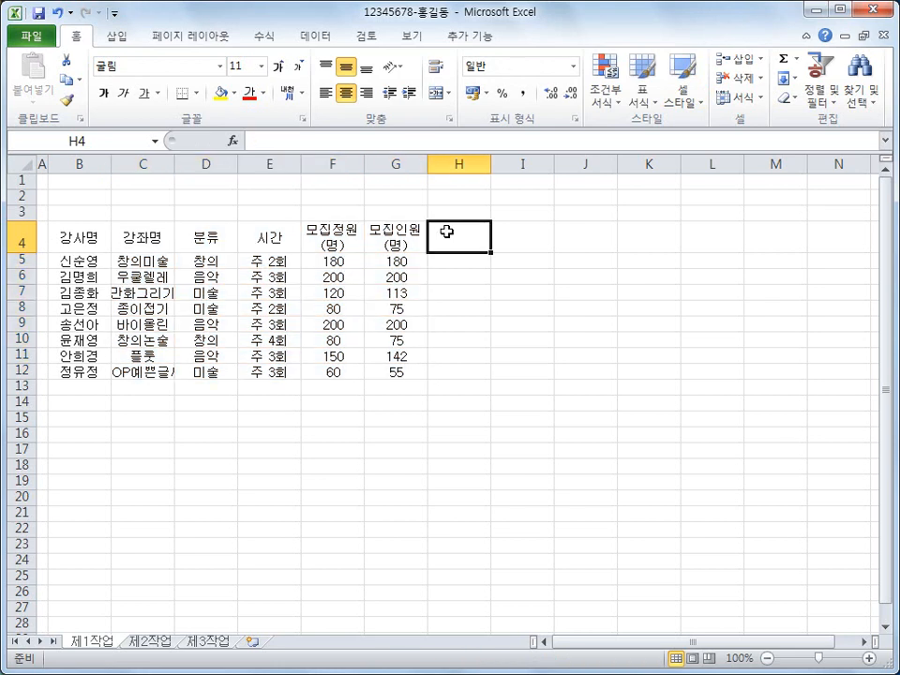
drag(446, 233, 459, 383)
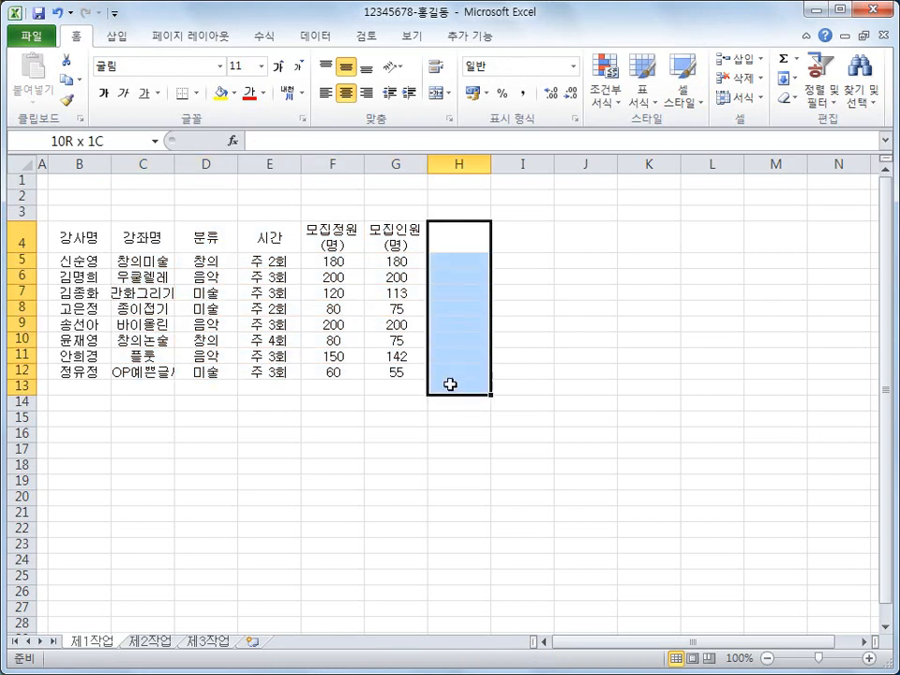
click(458, 227)
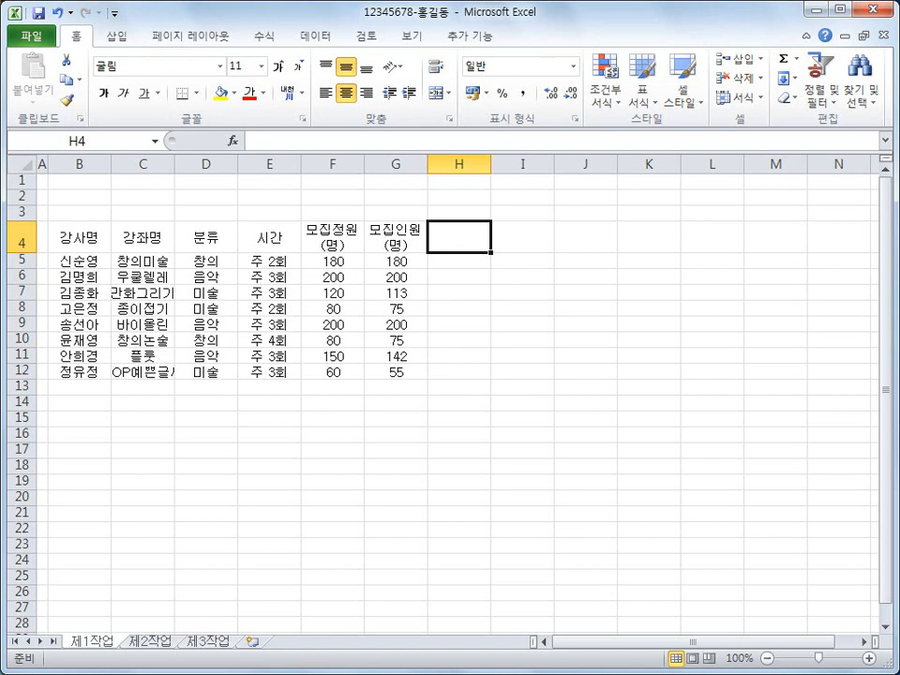
text(수강료)
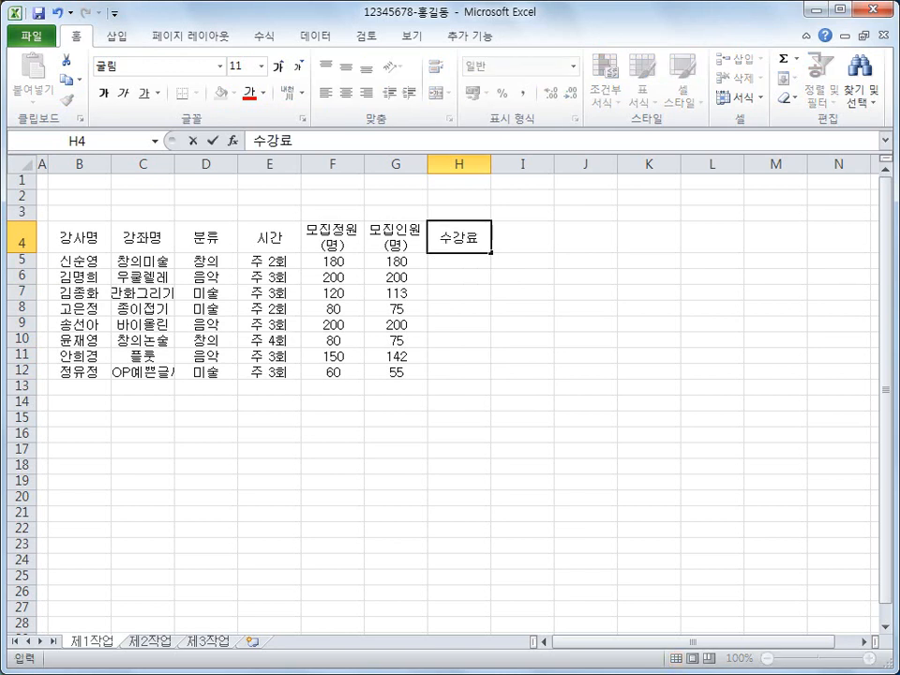
key(alt+Return)
text((단위)
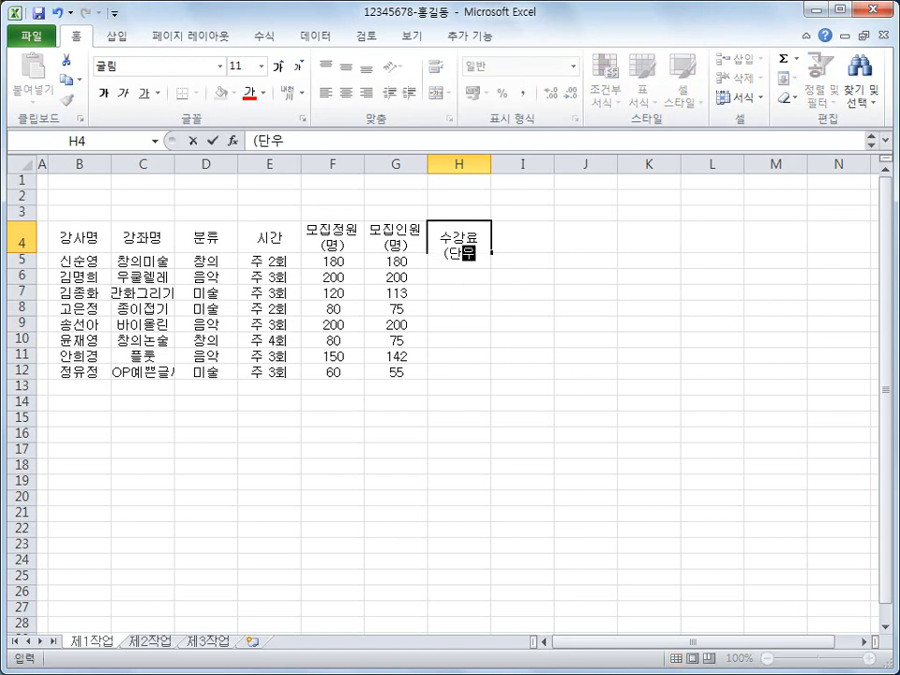
text( : 원))
key(Return)
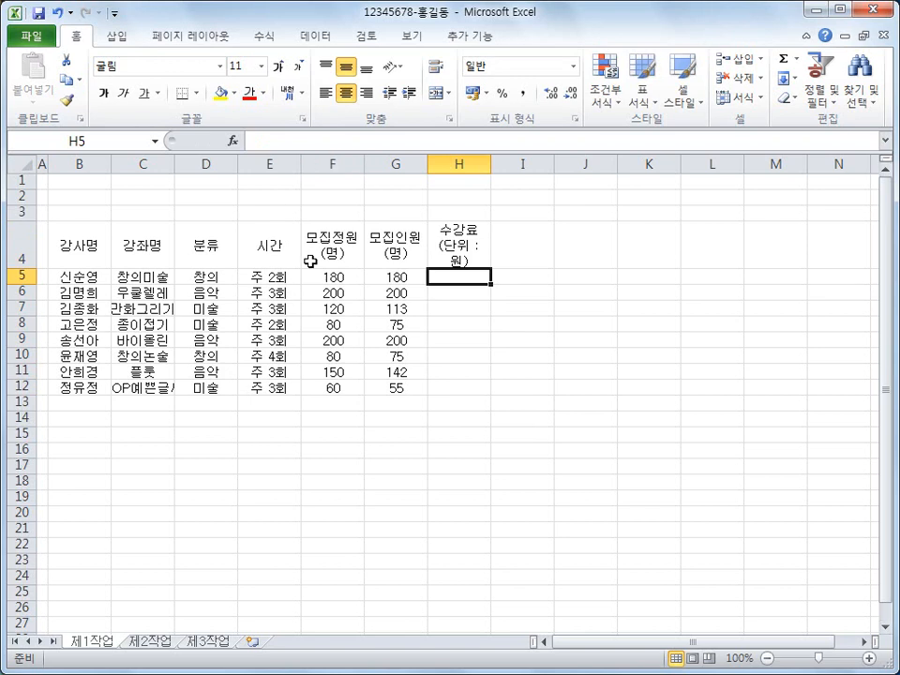
- Remove the spaces around the colon in the H4 header so its second line reads (단위:원)
click(461, 255)
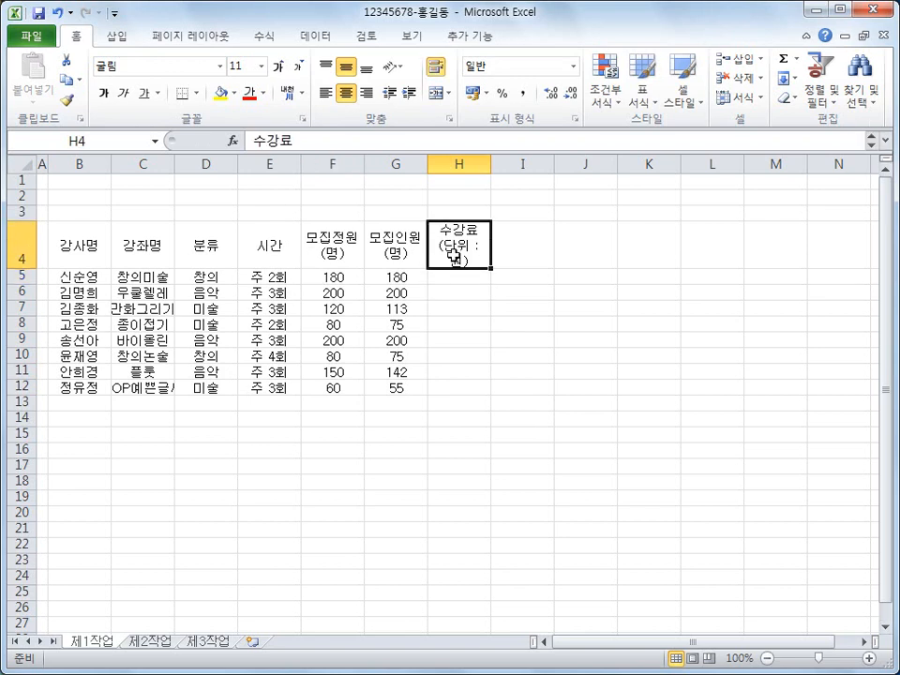
click(346, 143)
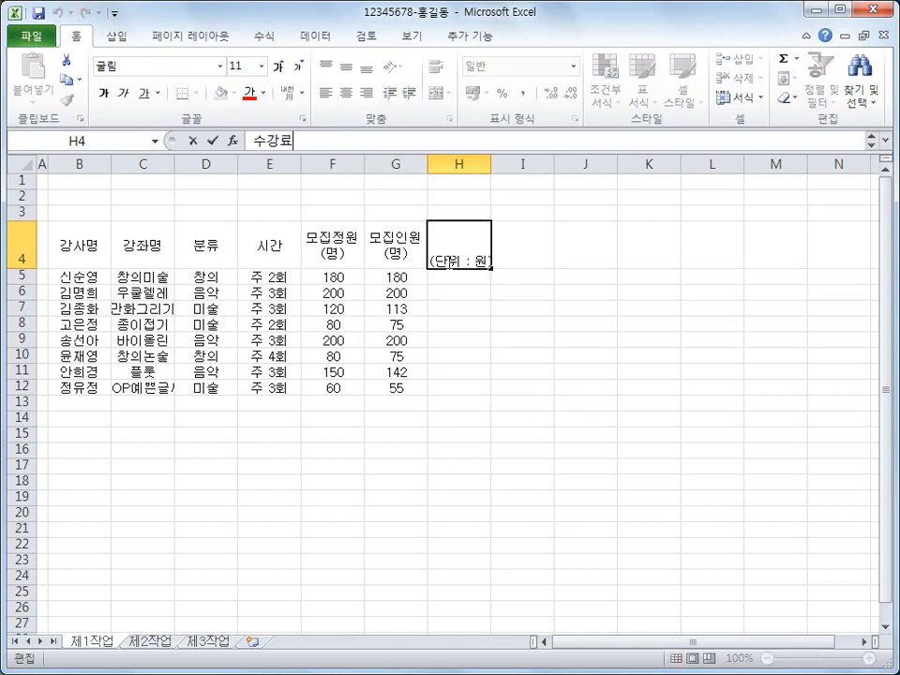
click(459, 262)
key(Delete)
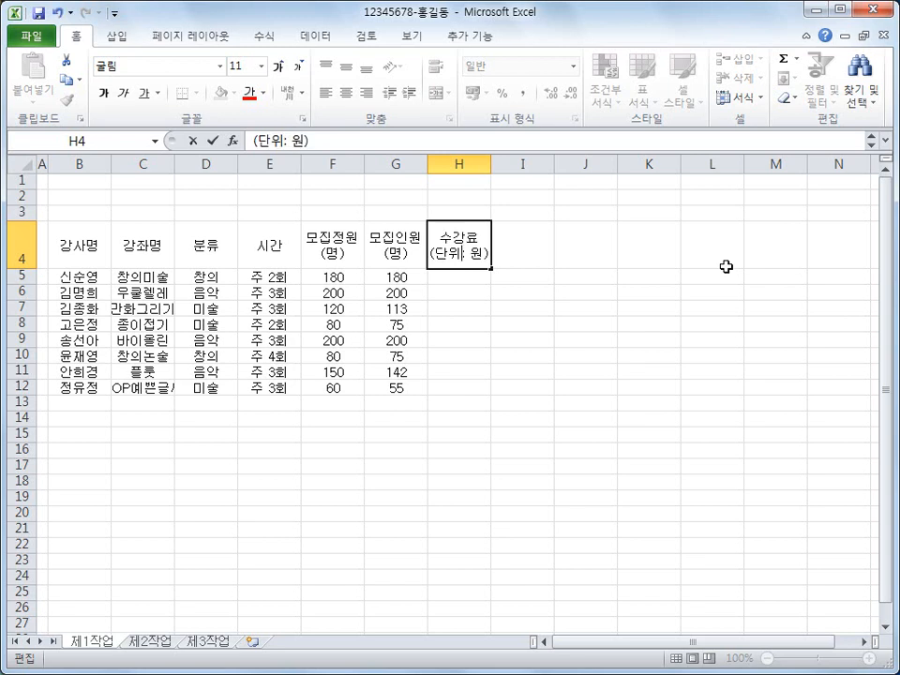
key(Right)
key(Delete)
key(Return)
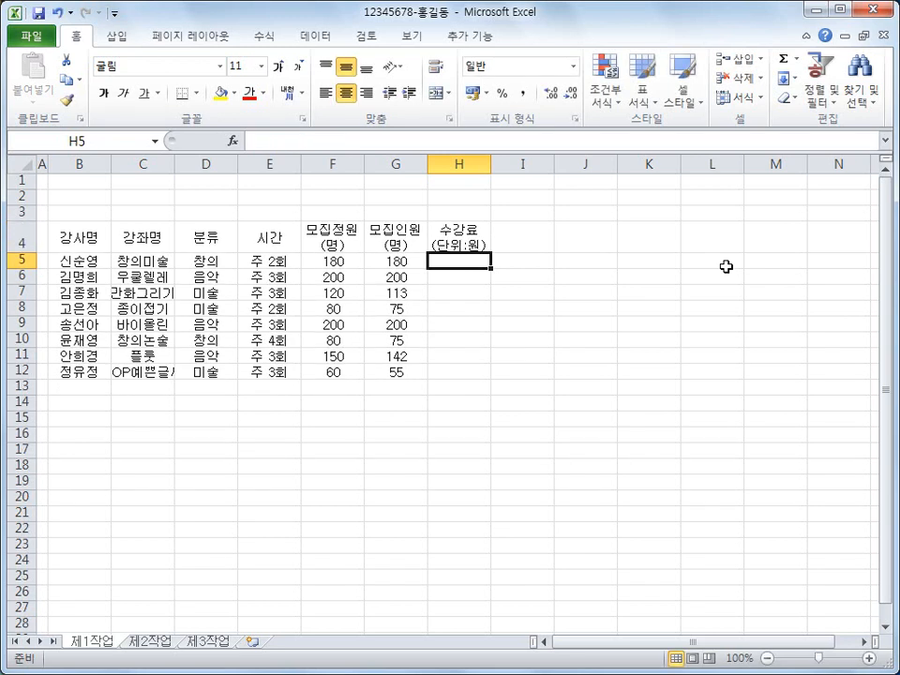
- Enter 85000, 75000, 85000 and 60000 in cells H5 to H8 of the 수강료 column
text(85000)
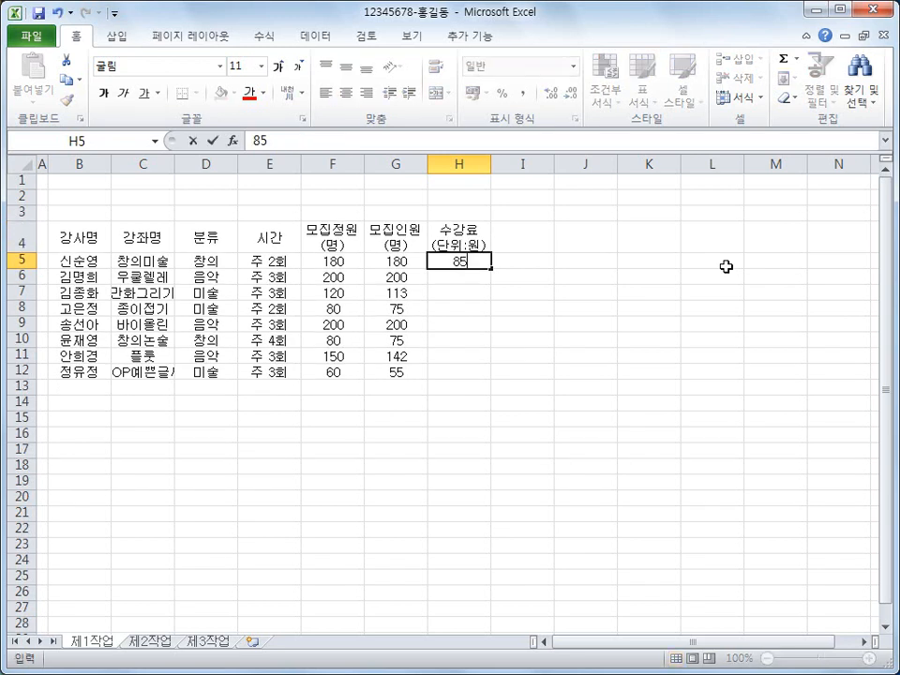
key(Return)
text(75000)
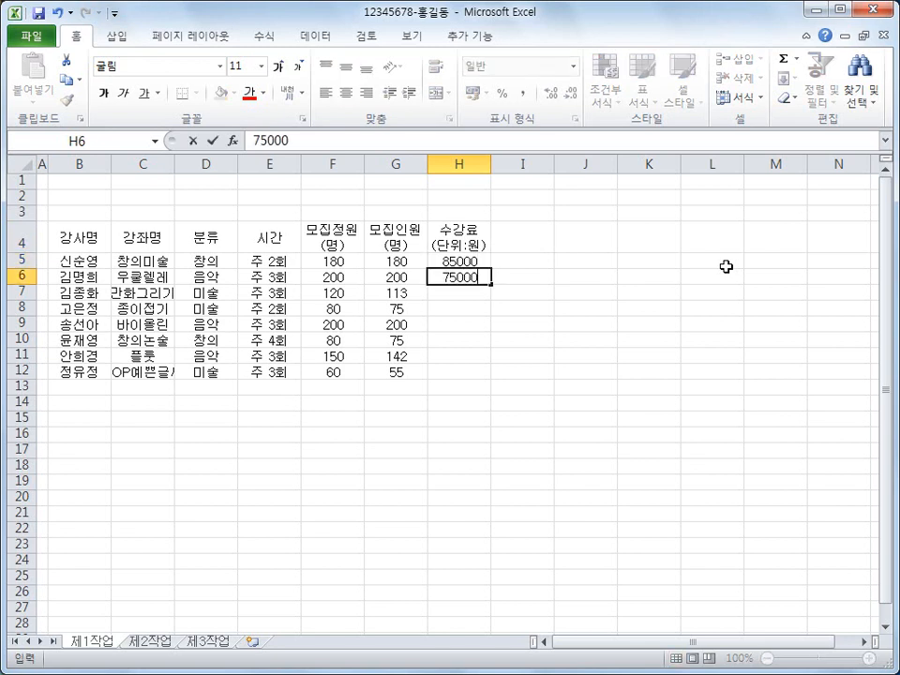
key(Return)
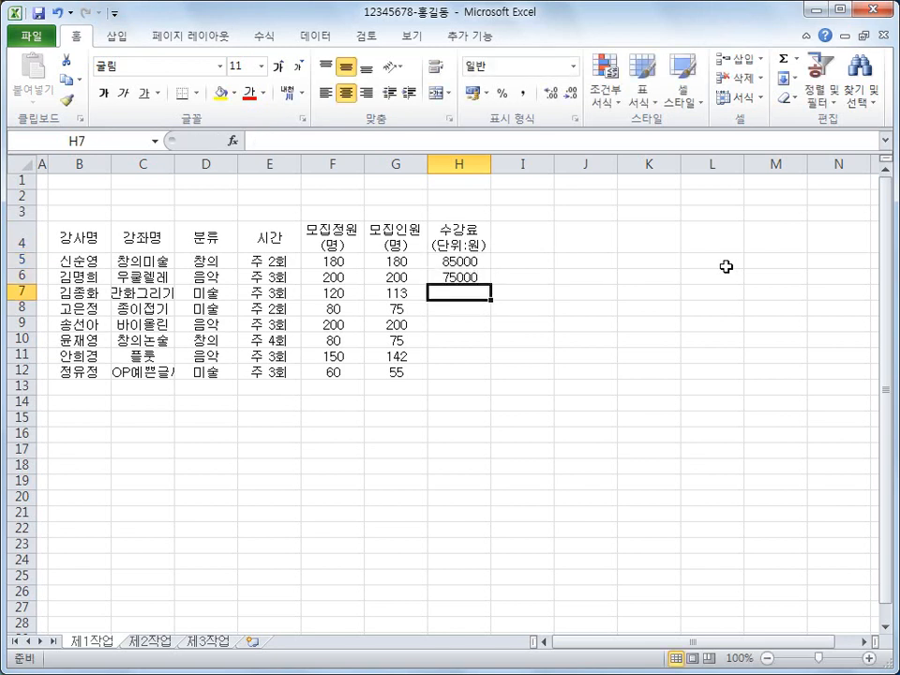
text(85000)
text(65)
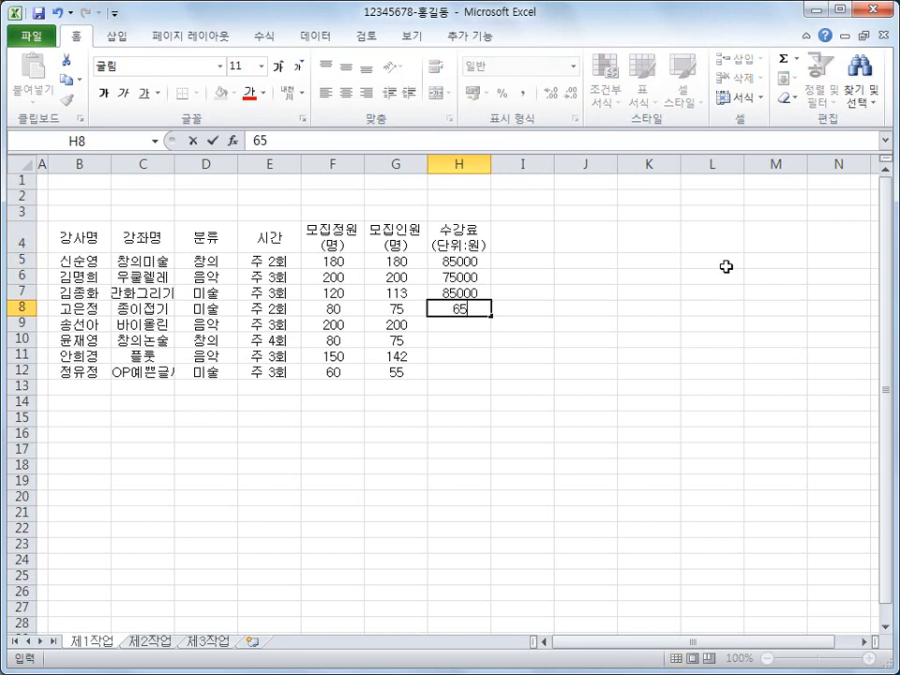
key(BackSpace)
text(0000)
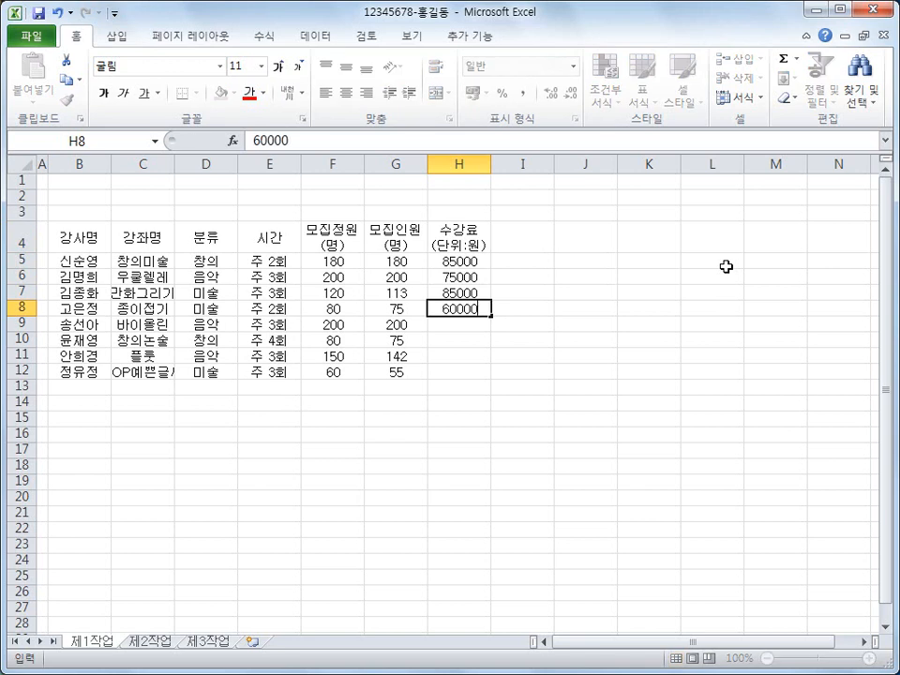
key(Return)
- Complete the 수강료 column with 150000, 75000, 140000 and 65000 in cells H9 to H12
text(150000)
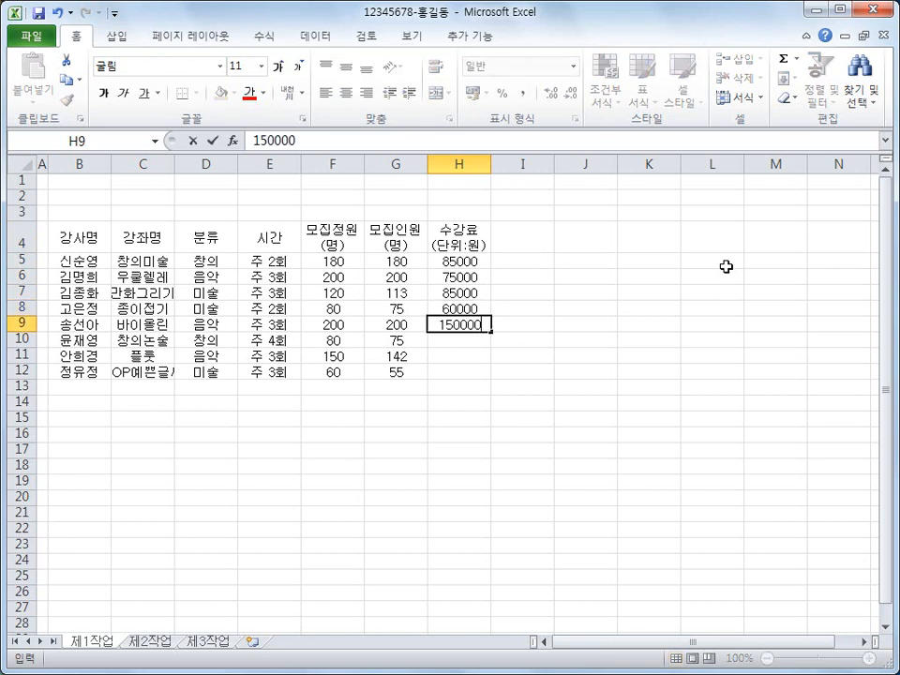
key(Return)
text(75000)
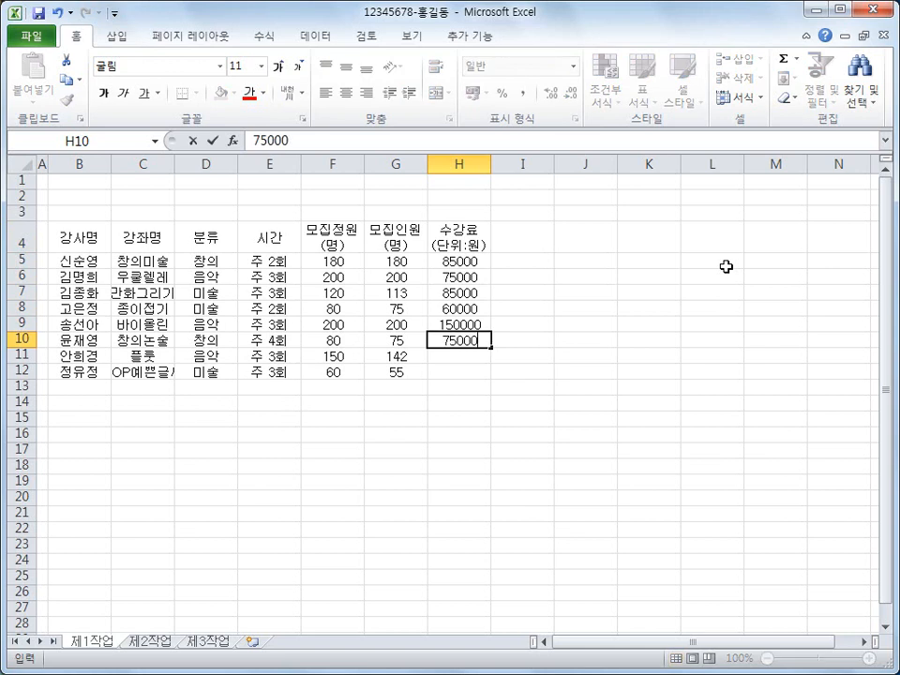
key(Return)
text(140000)
key(Return)
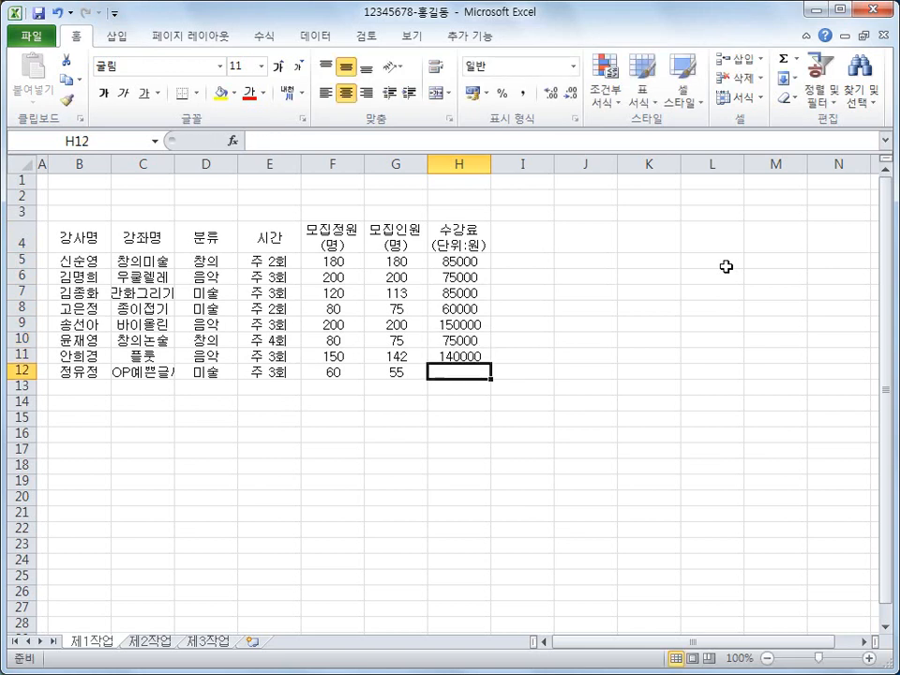
text(65000)
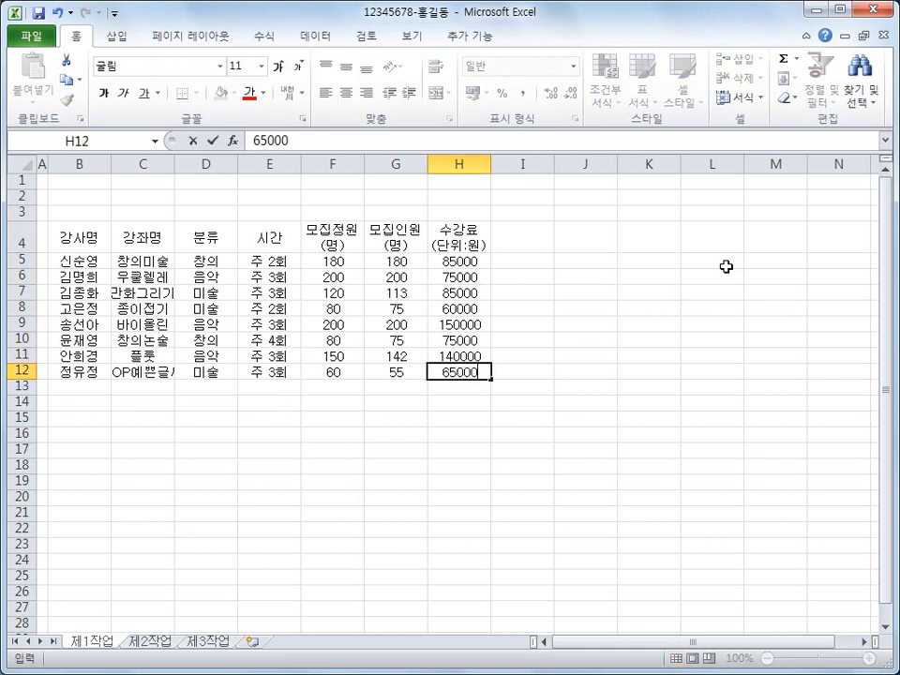
key(Return)
- Enter the headers 모집률 in cell I4 and 비고 in cell J4
drag(540, 241, 570, 240)
text(모집률)
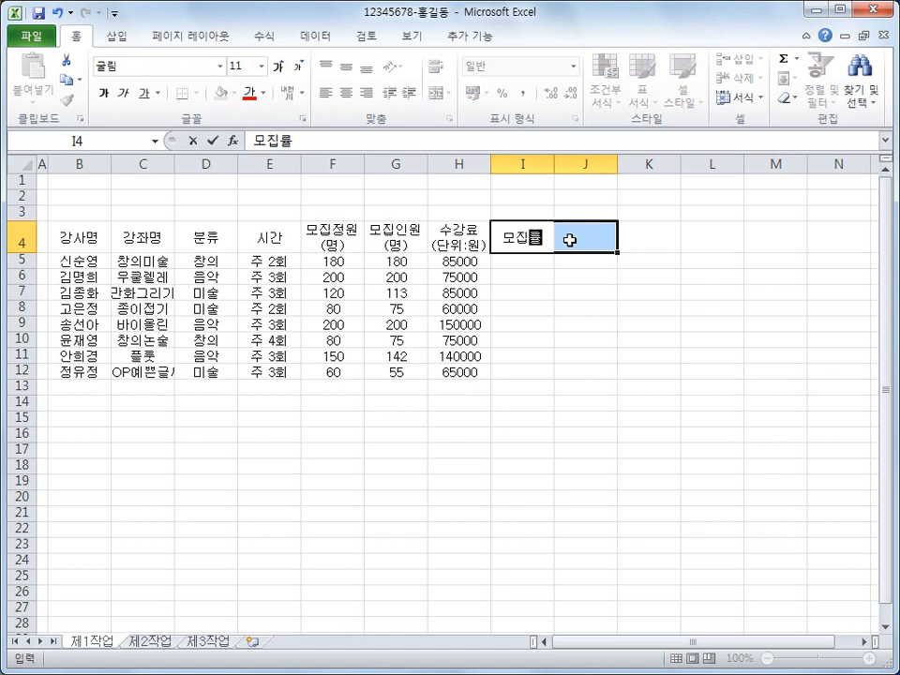
key(Tab)
text(비고)
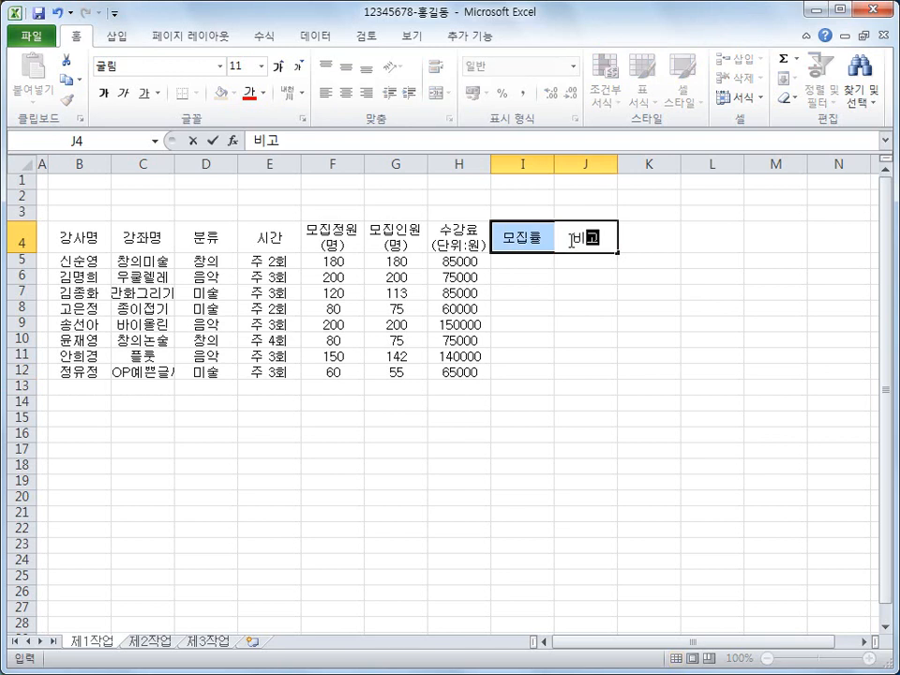
key(Tab)
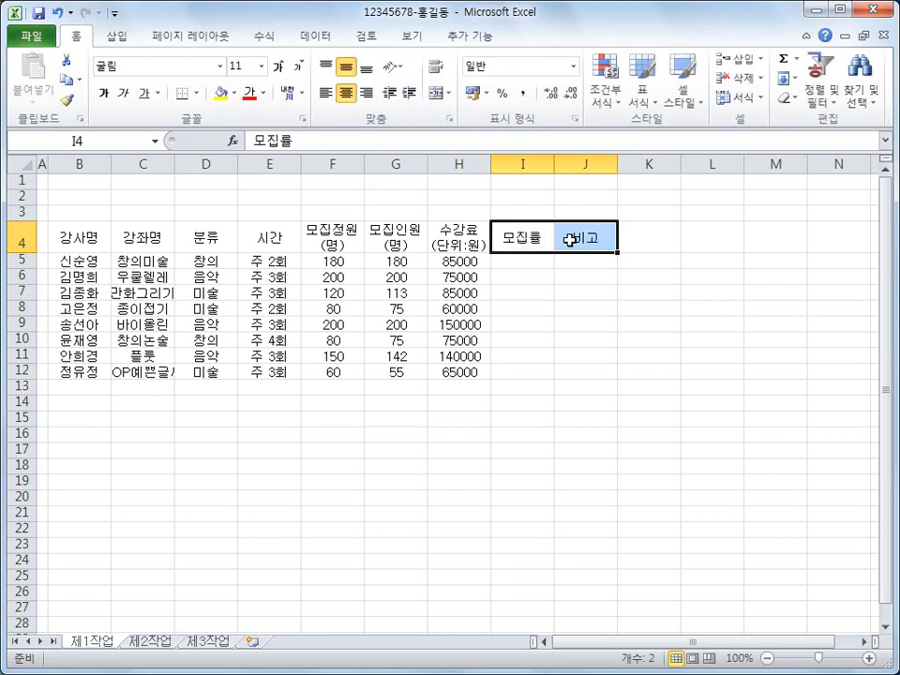
- Enter the label 수강료가 중간값 이상인 강좌의 모집인원 합계 in cell B13
click(70, 387)
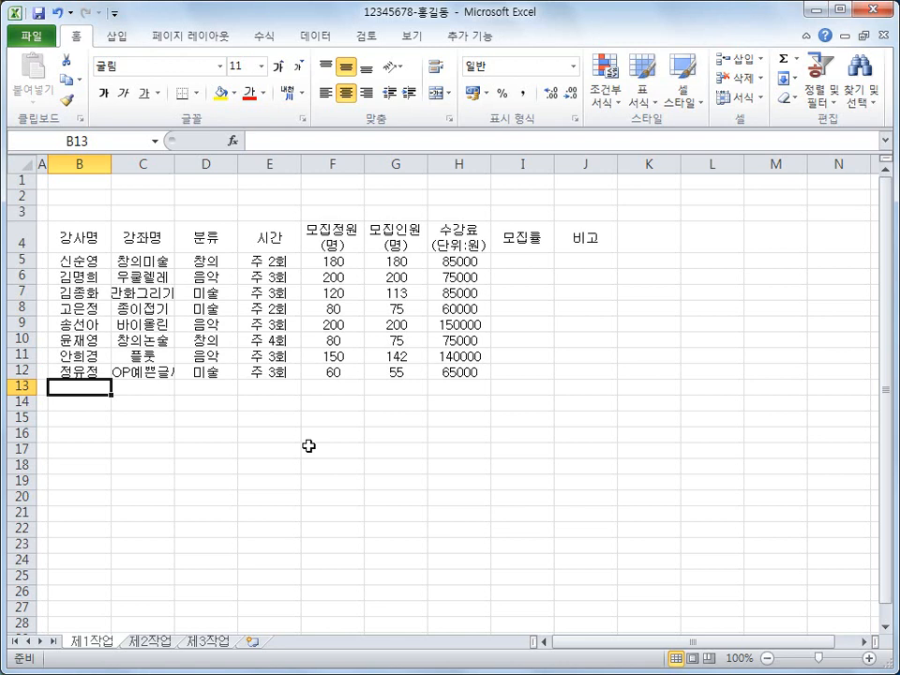
text(수강ㄹ)
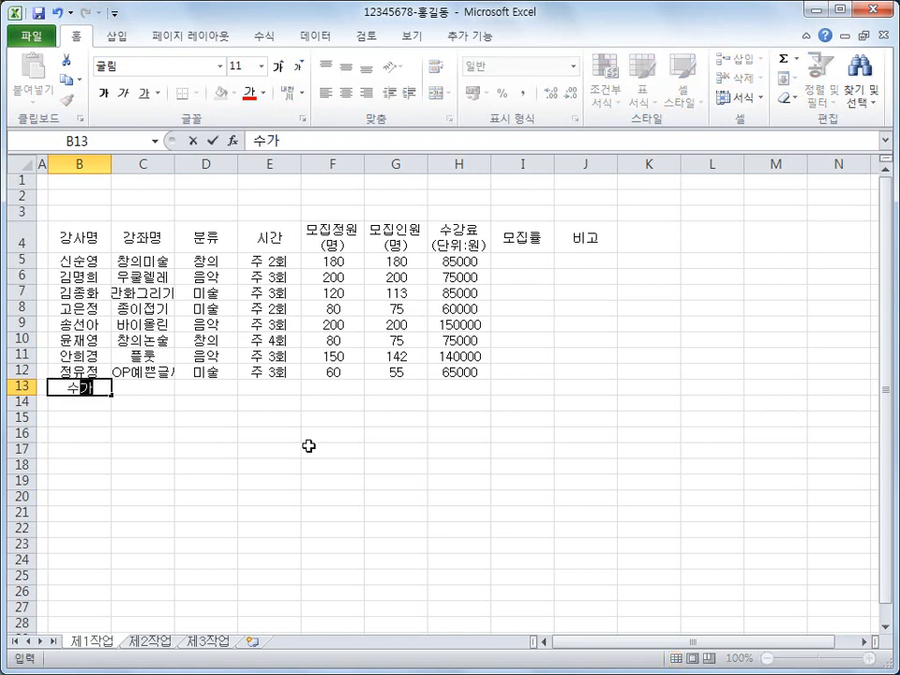
text(료)
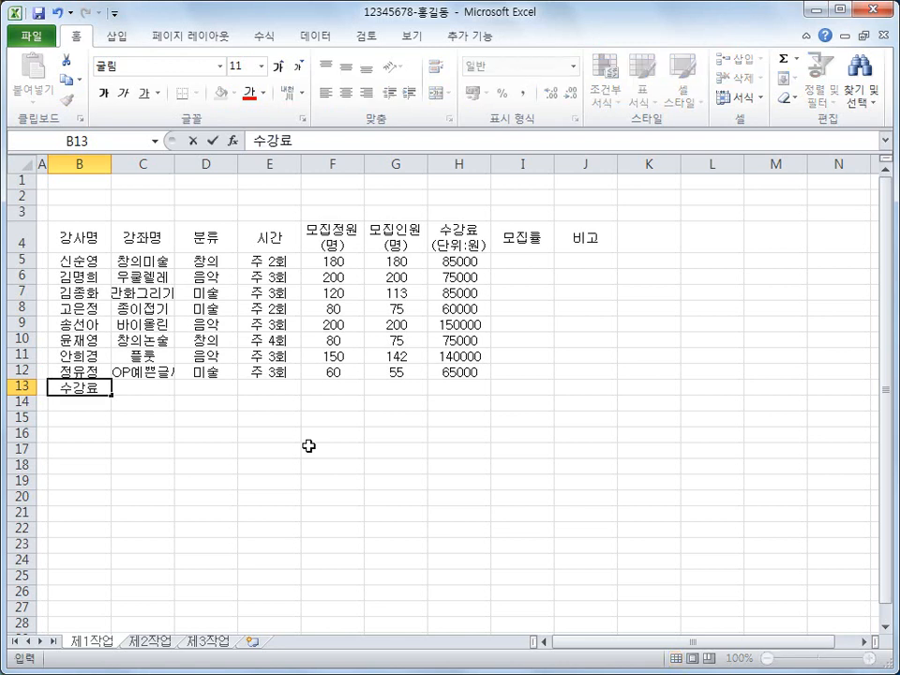
text(가 중가간값 이상인)
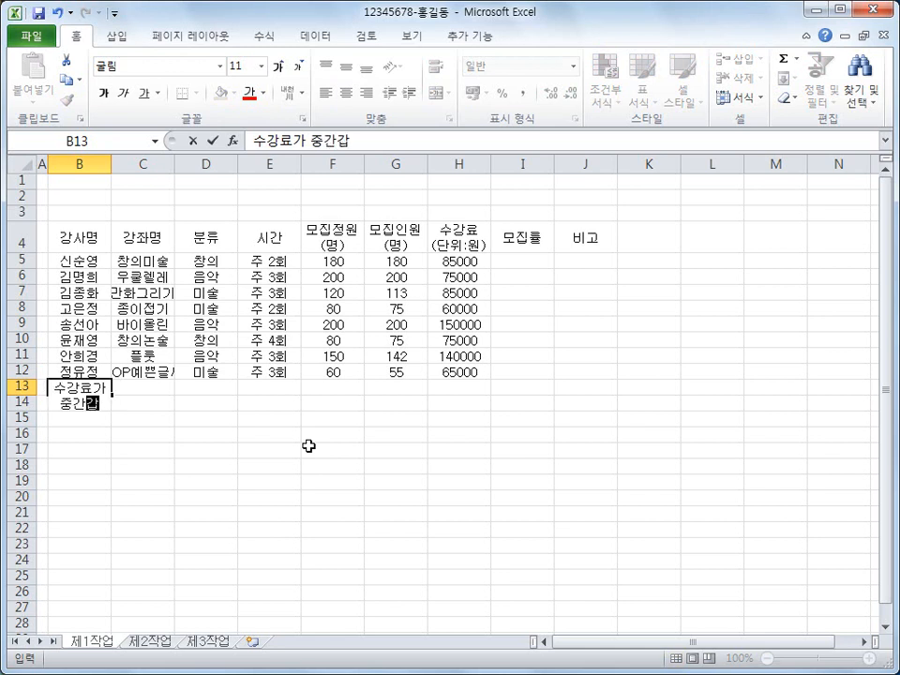
text( 강)
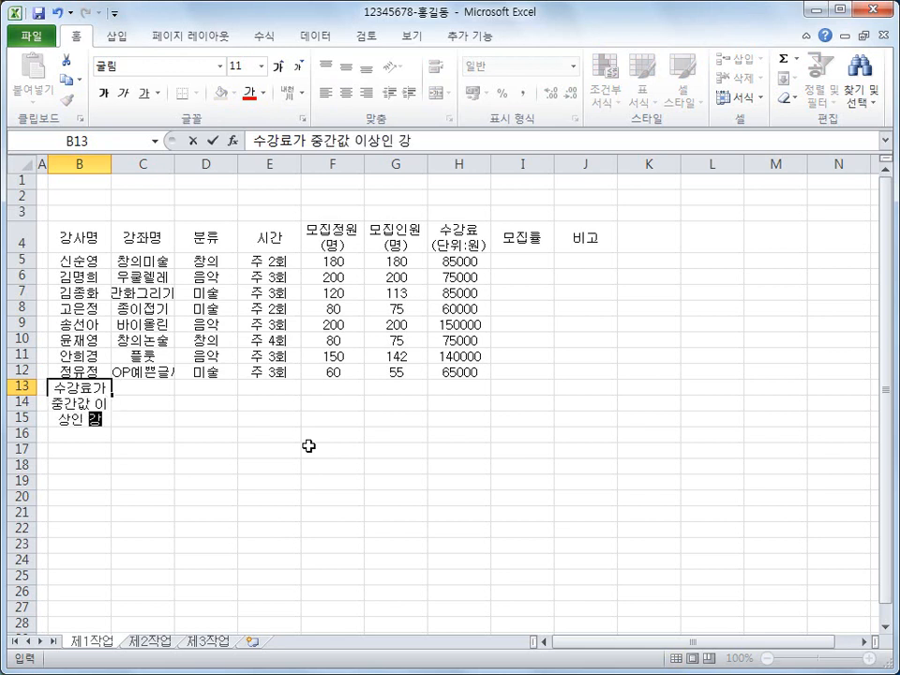
text(좌의 못집인원 합계)
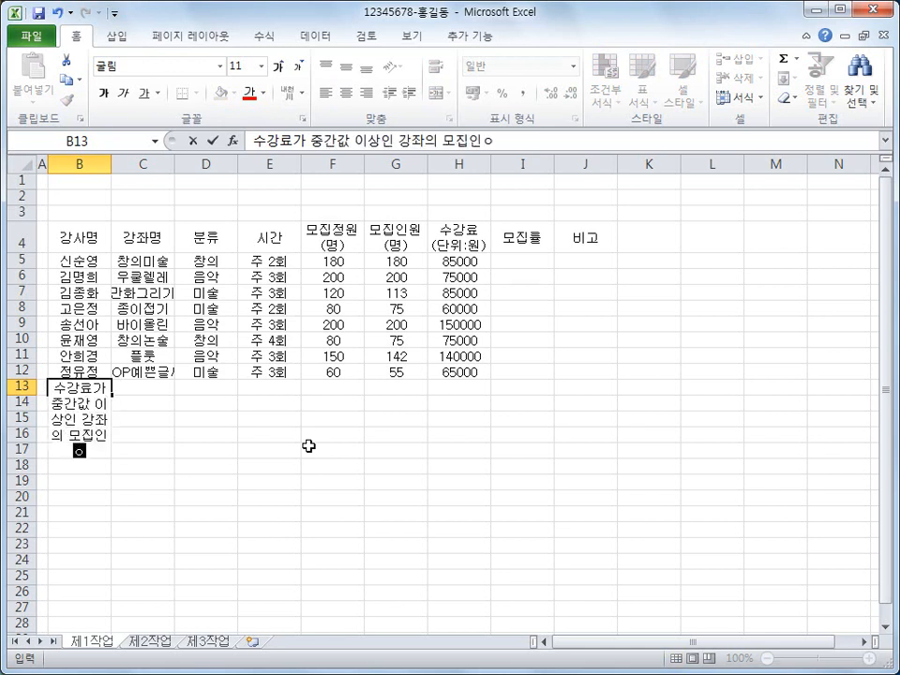
key(Return)
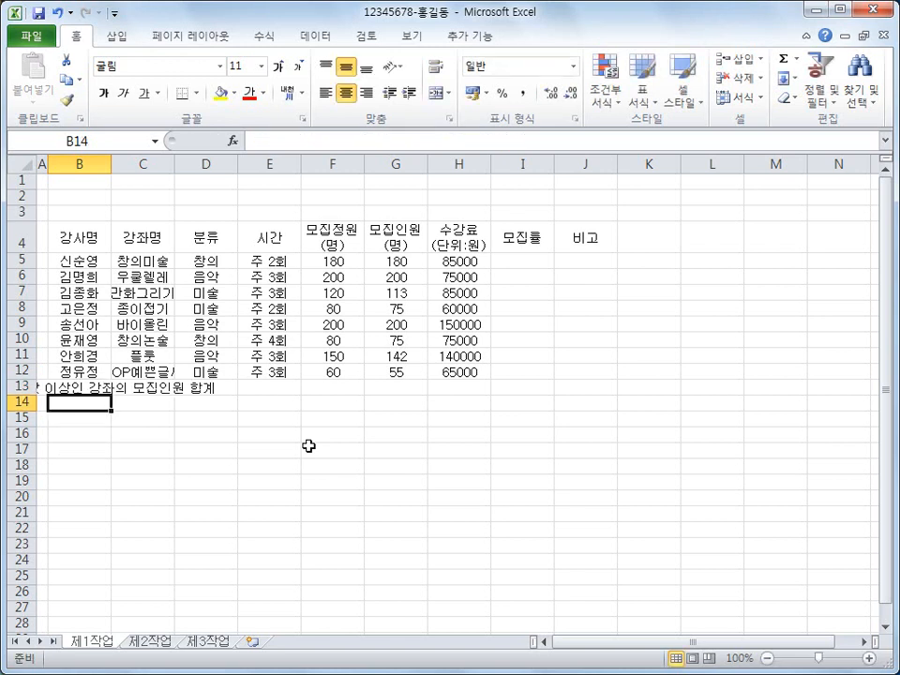
- Merge and center cells B13 to D13 across the 모집인원 합계 label
click(82, 384)
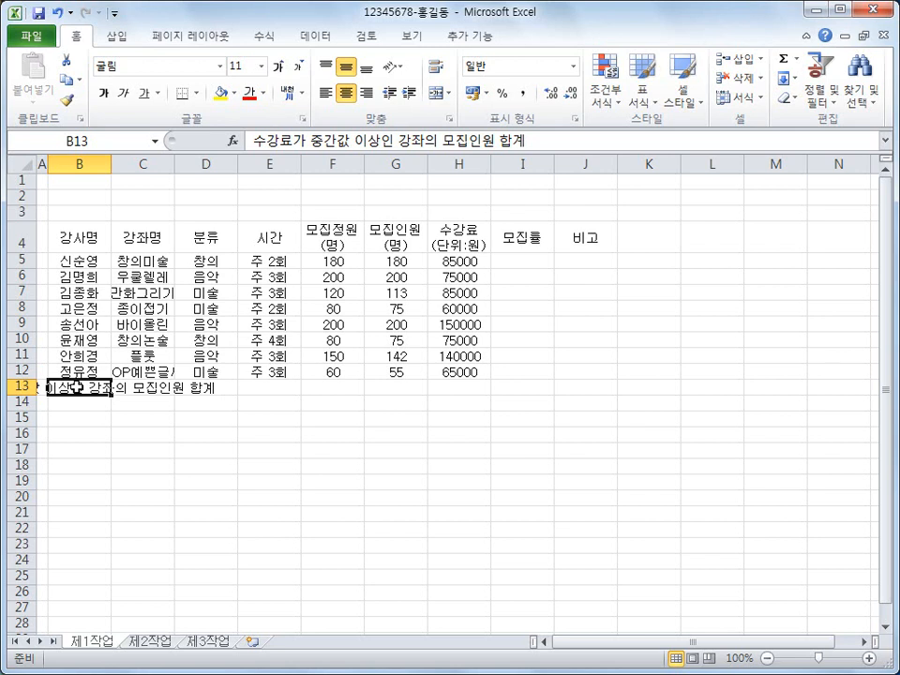
drag(77, 386, 209, 386)
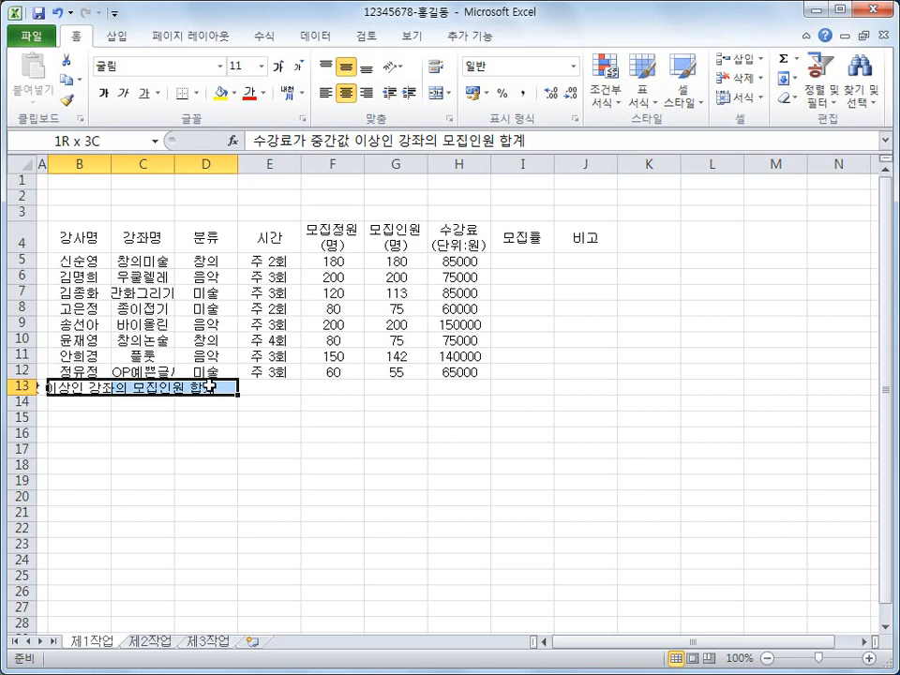
drag(208, 385, 208, 385)
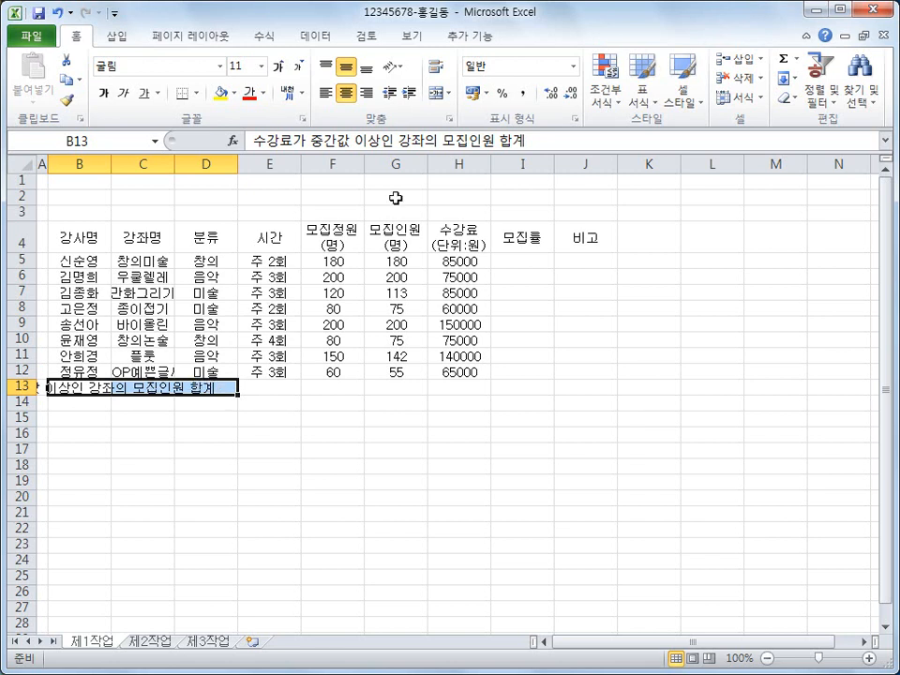
click(438, 95)
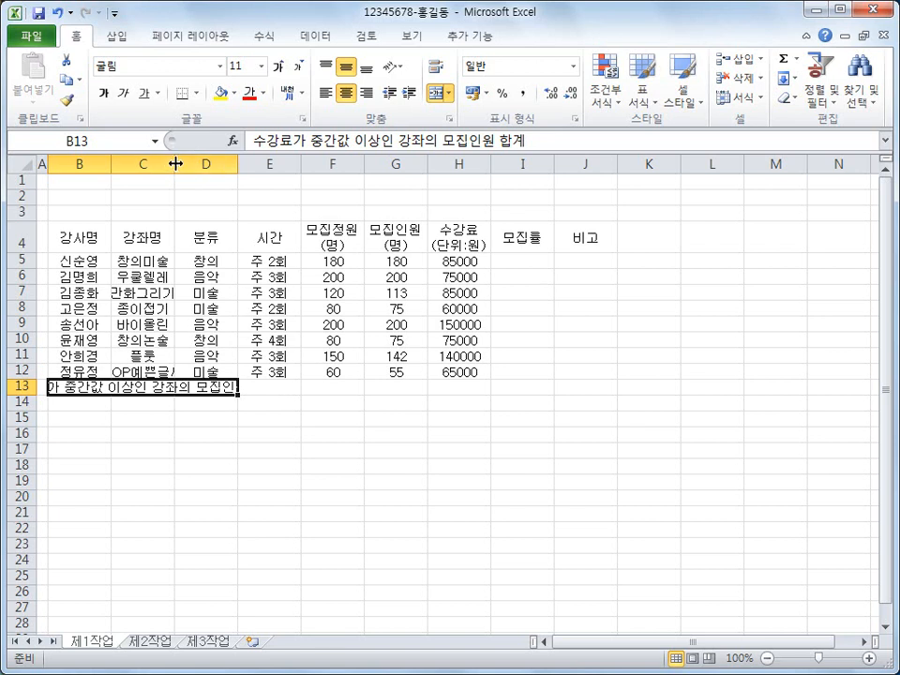
- Autofit column C to its contents and widen columns B to D equally to fit the label in row 13
drag(174, 163, 177, 163)
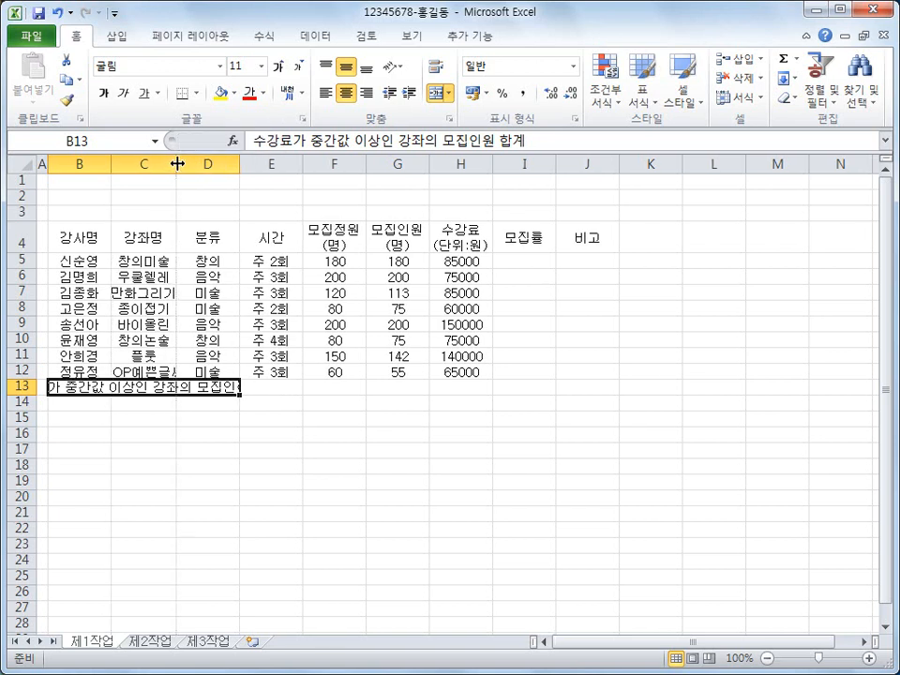
double_click(176, 163)
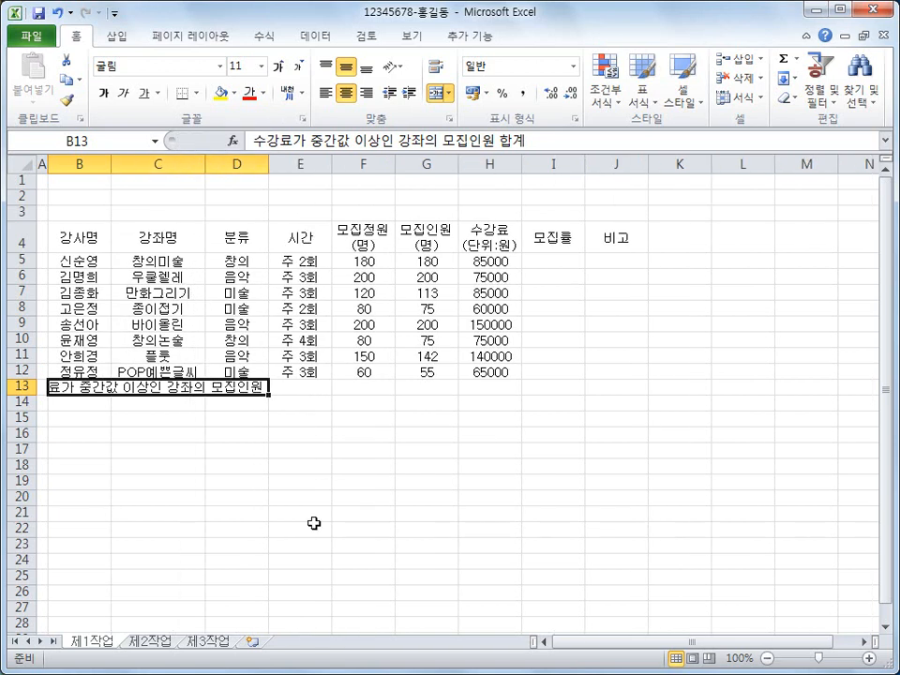
drag(84, 162, 359, 165)
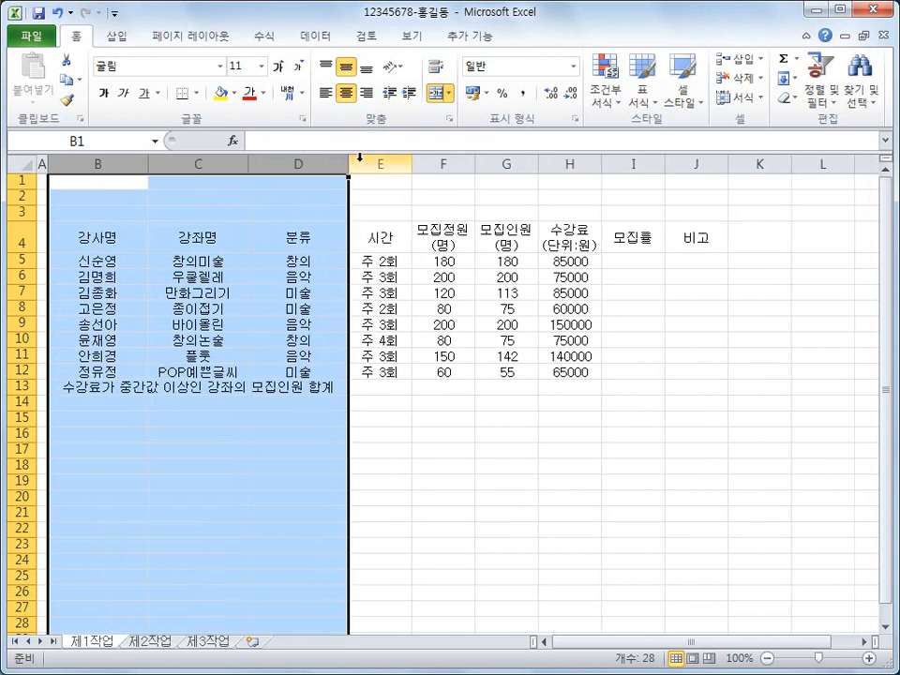
- Merge and center the ranges B14:D14, F13:F14, G13:H13 and G14:H14 as separate blocks
click(88, 405)
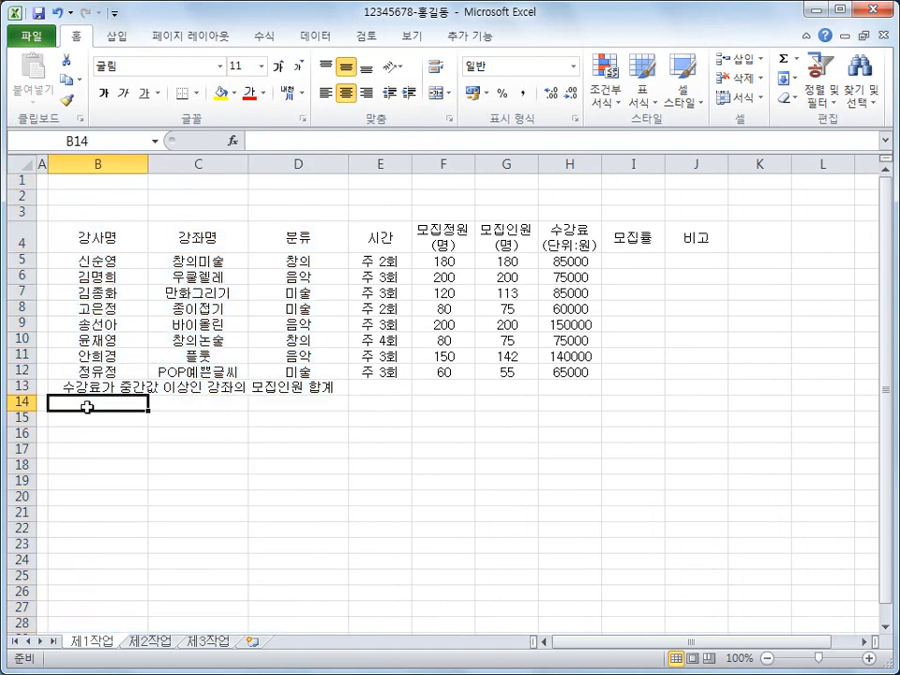
drag(91, 403, 282, 402)
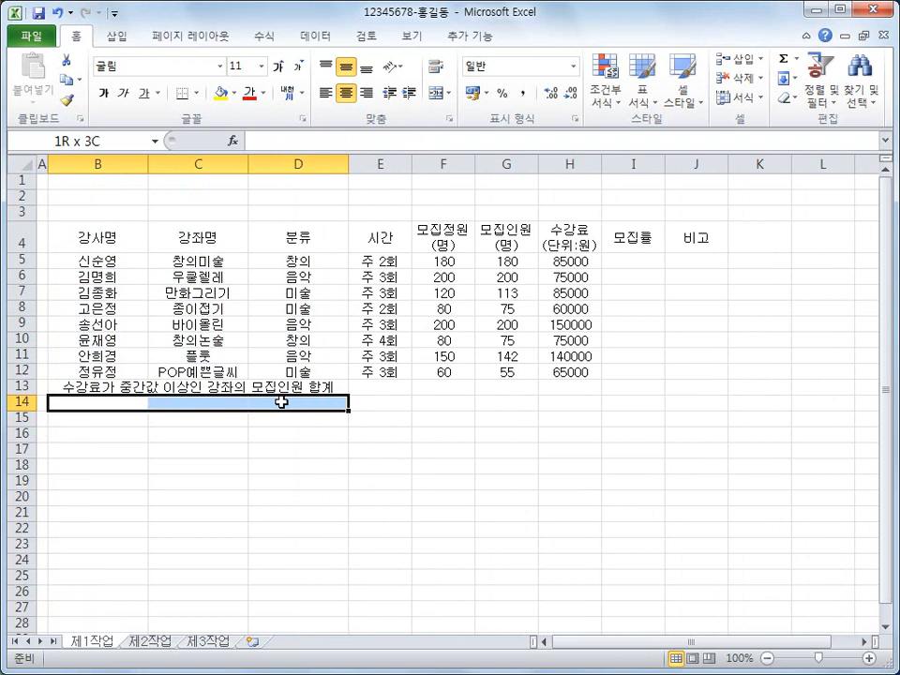
drag(281, 402, 281, 405)
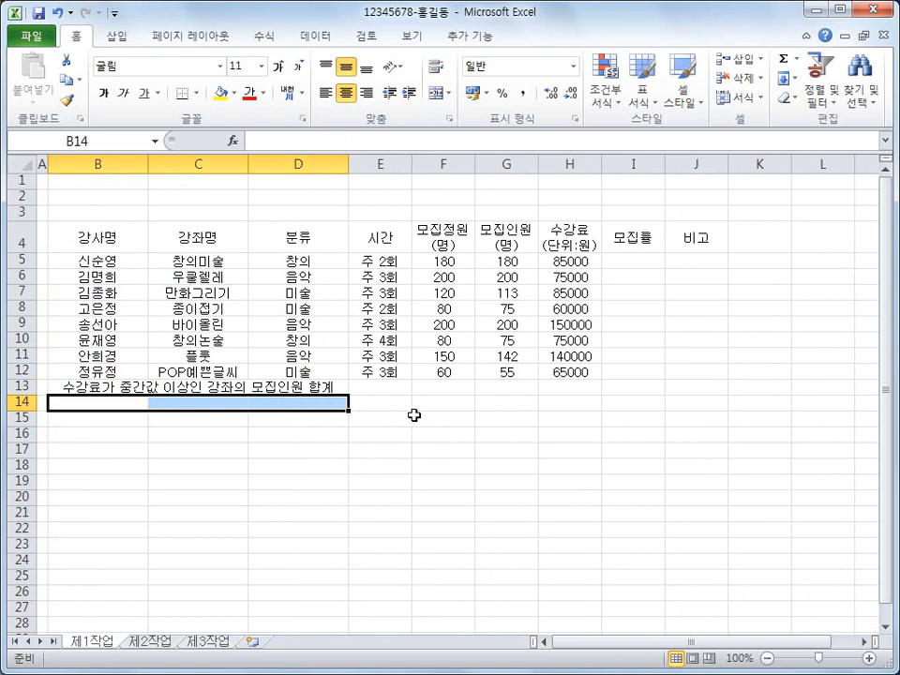
drag(442, 387, 442, 401)
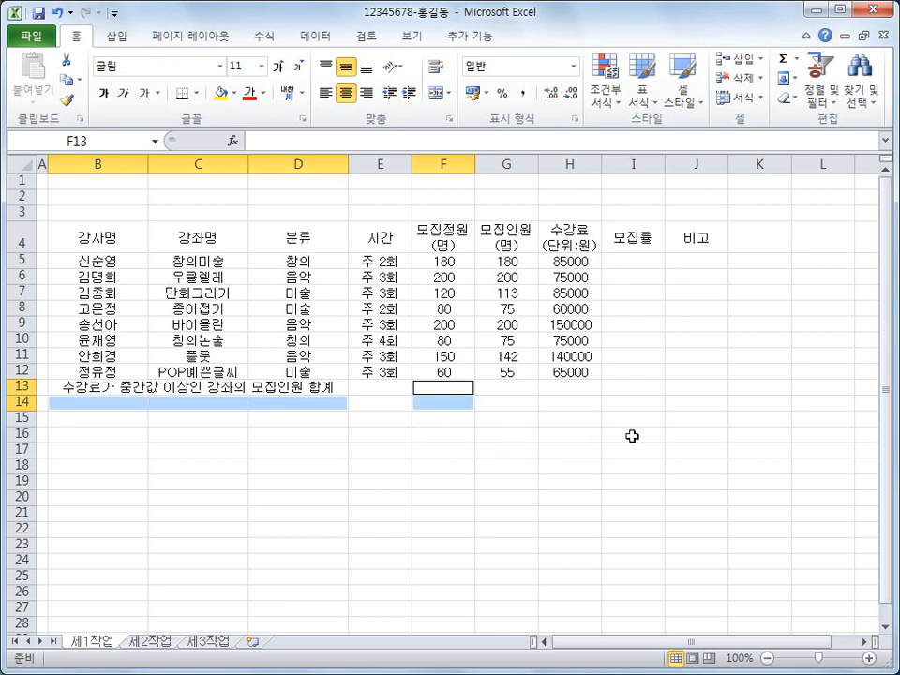
drag(519, 390, 558, 404)
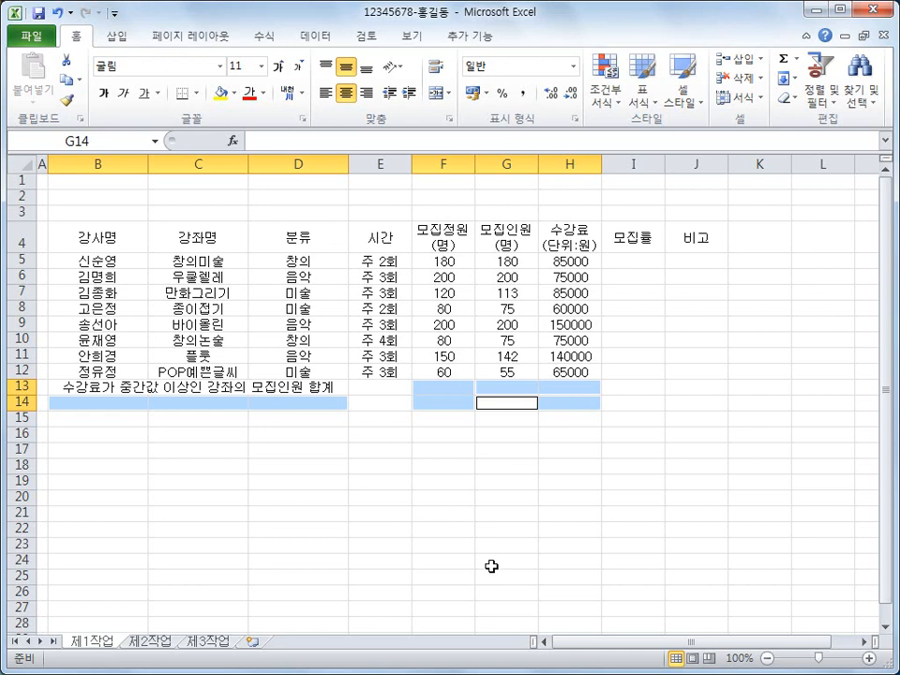
click(437, 94)
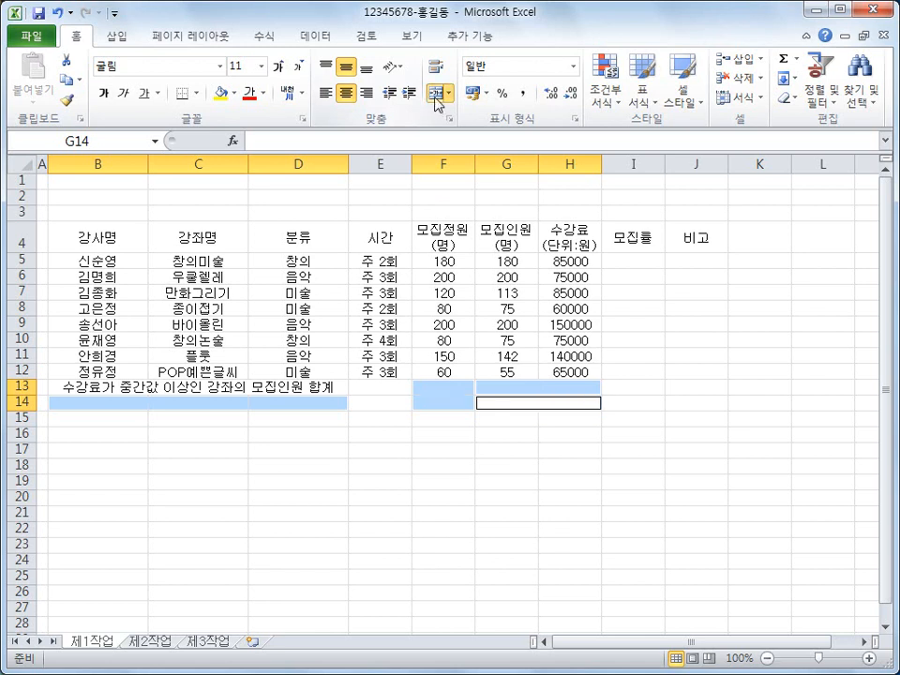
click(458, 405)
- Enter the label 창의교실 모집인원 평균 in the merged cell B14
click(258, 404)
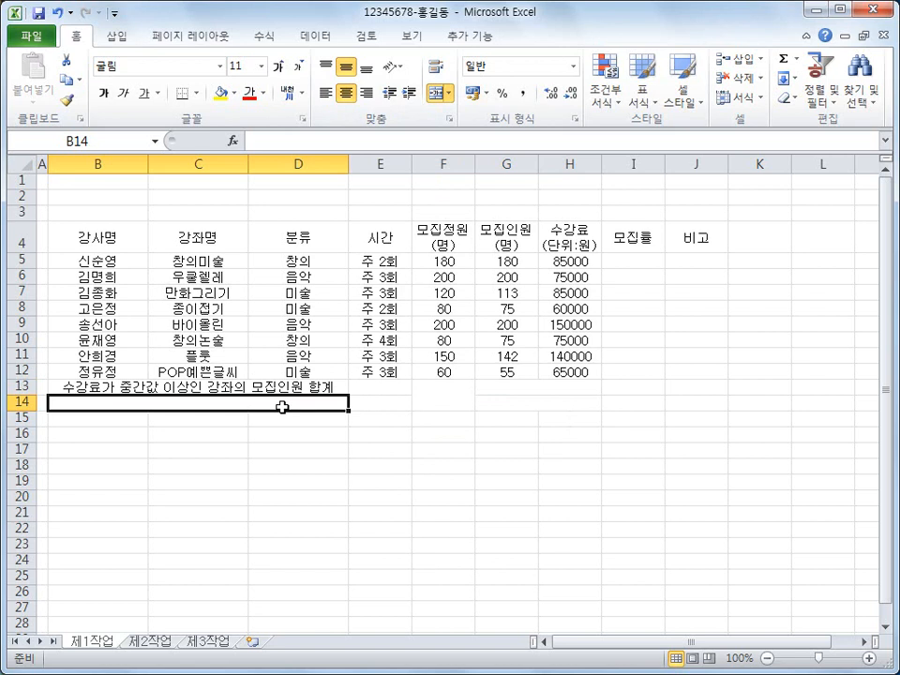
text(창의)
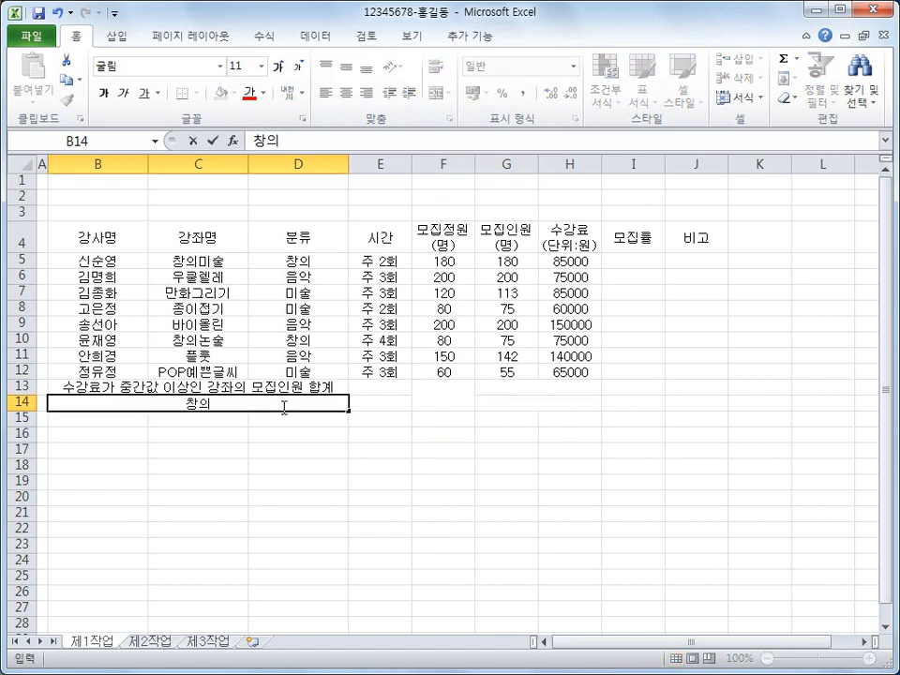
text(교실 )
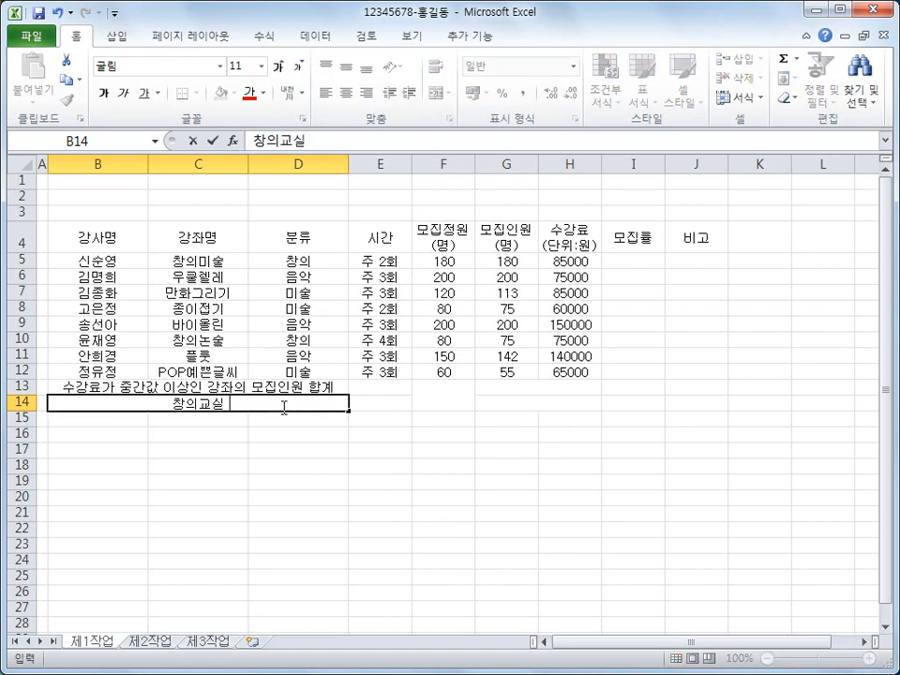
text(모집인원 평ㄱ)
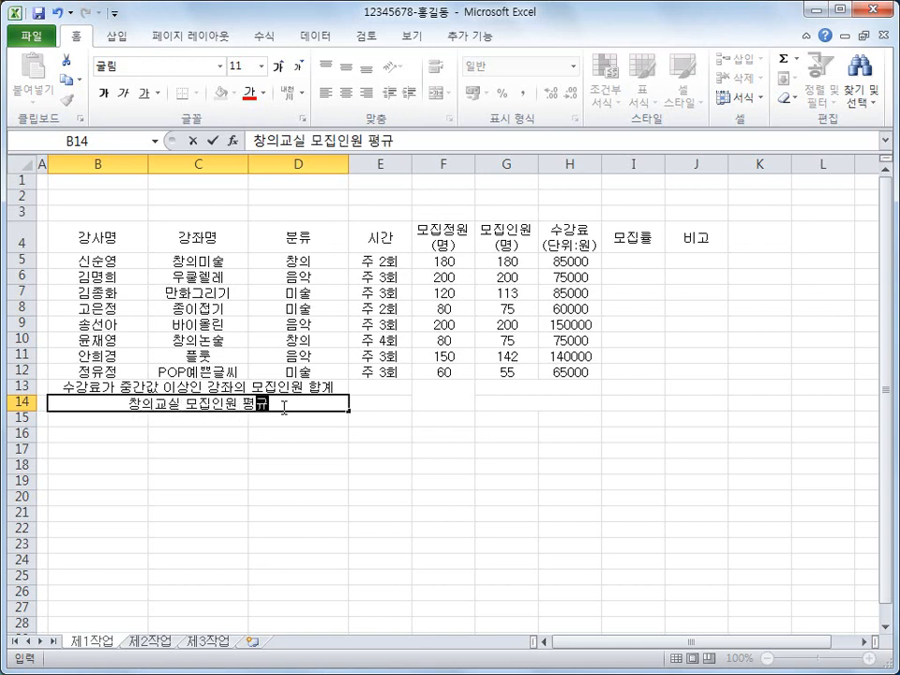
text(균)
key(Return)
- Enter the label 수강료 합계 in the merged cell G13
click(517, 392)
text(수)
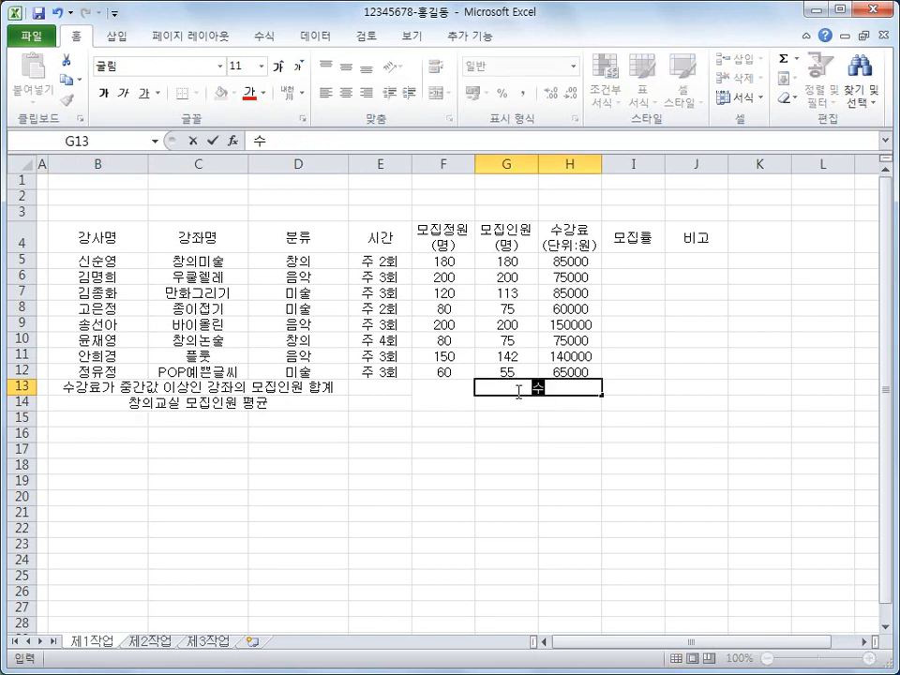
text(강료 합ㄱ계)
key(Return)
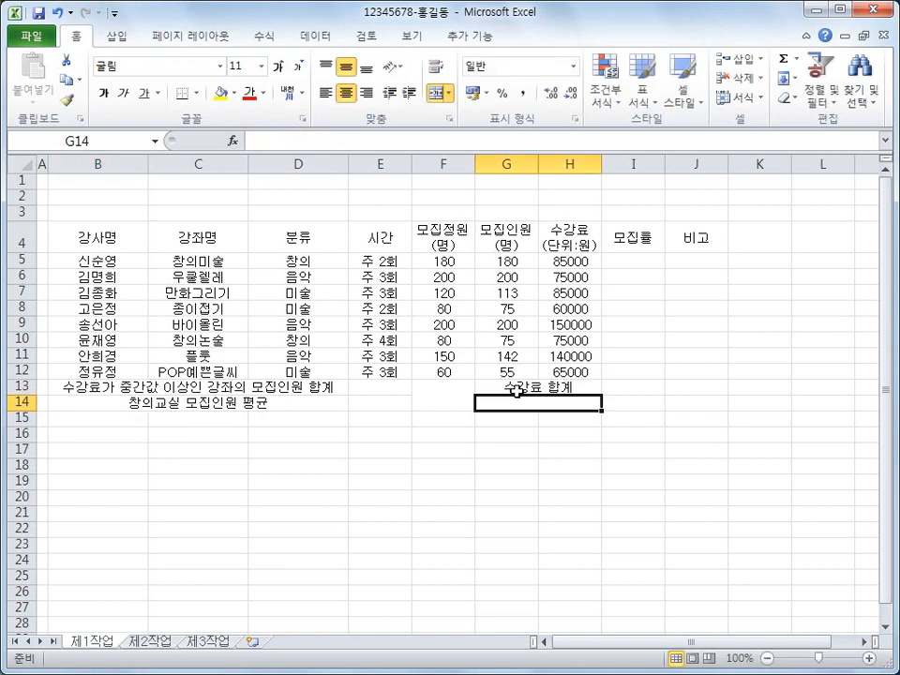
- Enter the labels 강좌명 in cell I13 and 수강료 in cell J13
key(Right)
key(Up)
text(강)
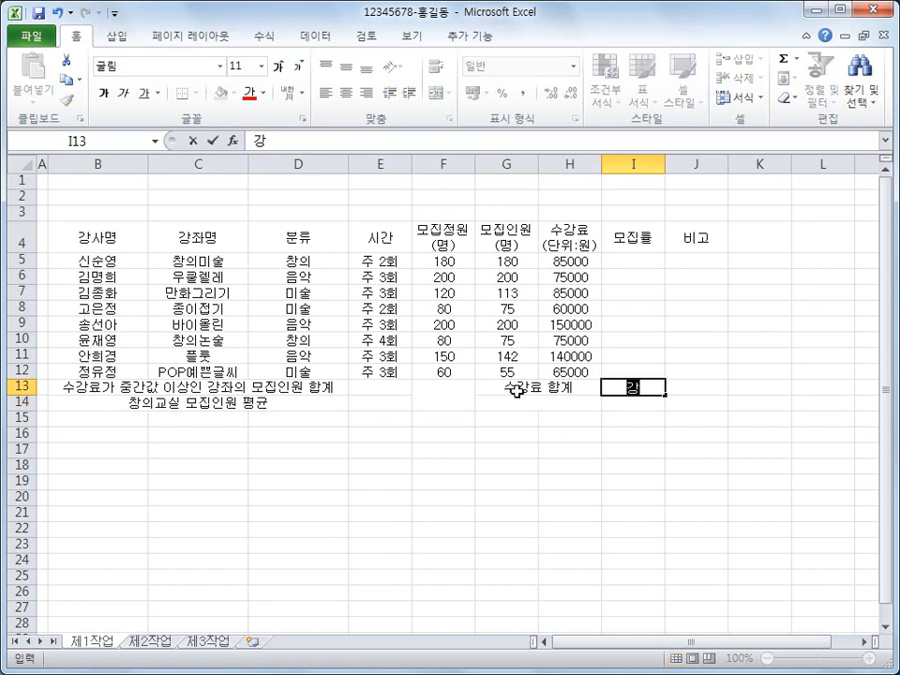
text(좌명)
key(Right)
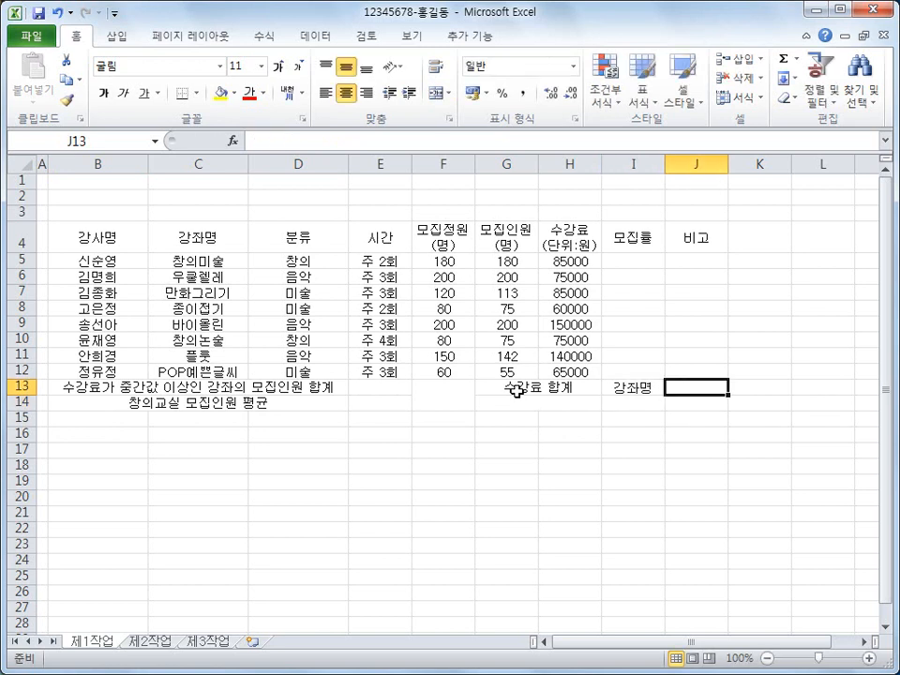
text(수강료)
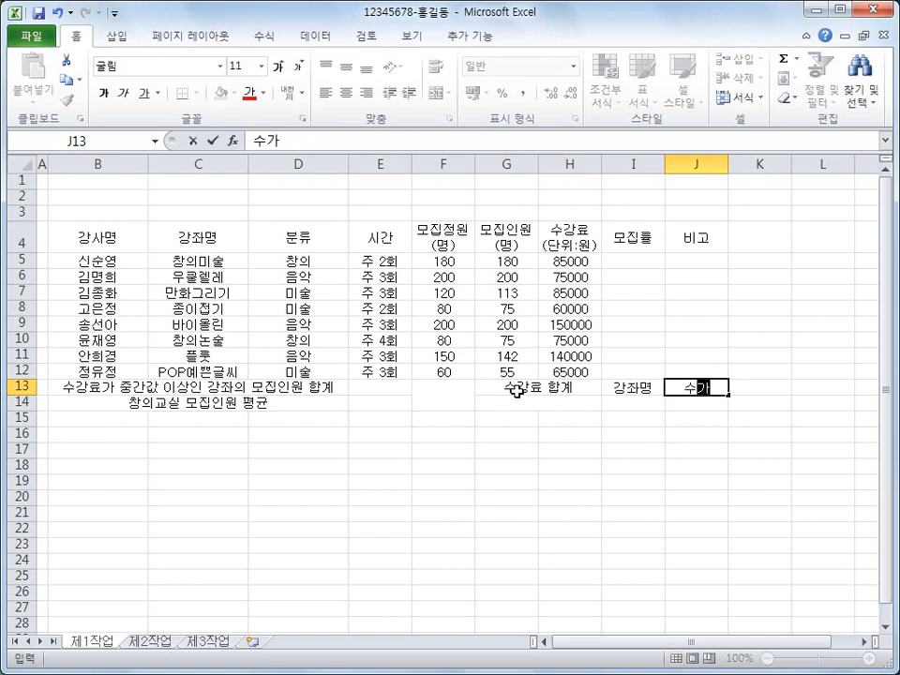
key(Return)
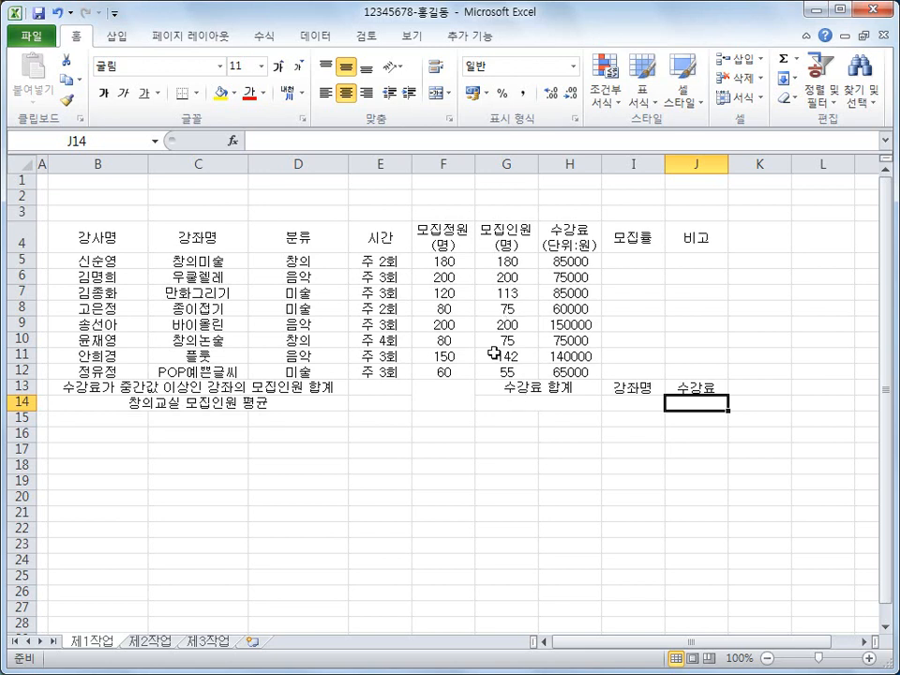
- Apply the comma style to the 모집정원 and 모집인원 figures in F5:G12 and clear their centered alignment
drag(438, 262, 482, 380)
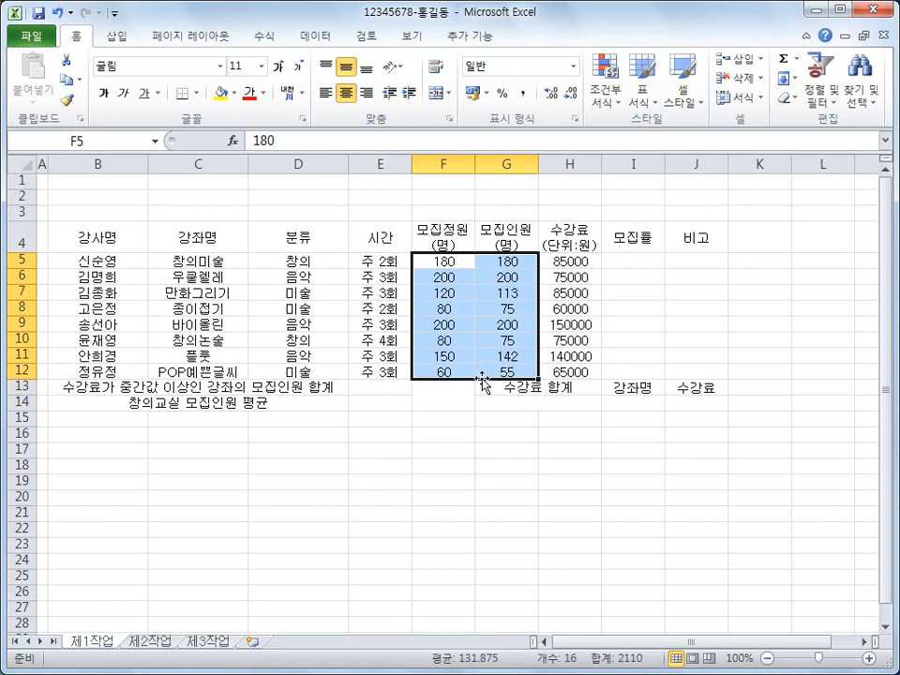
click(369, 94)
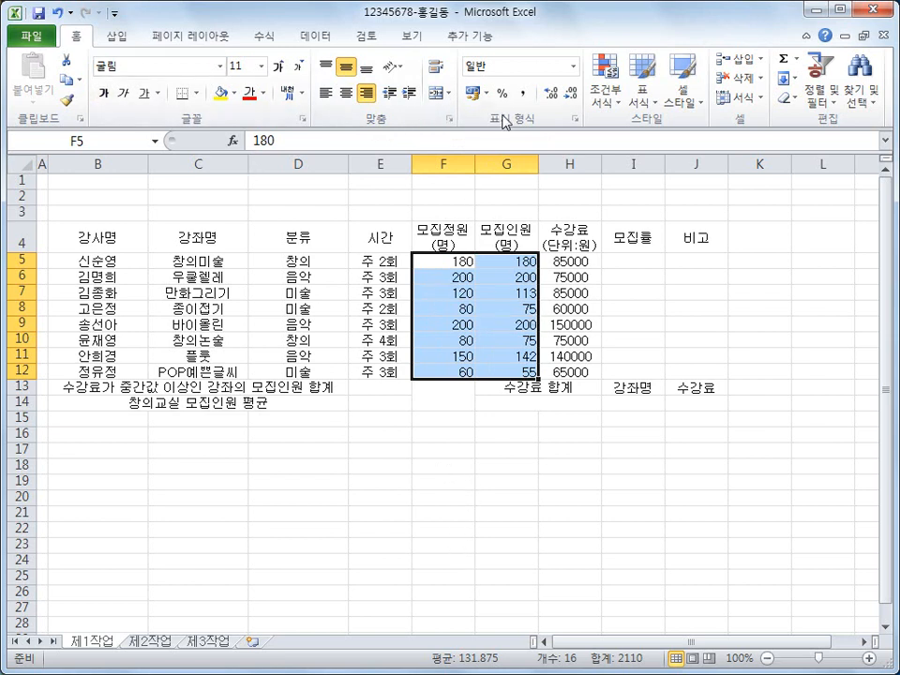
click(527, 97)
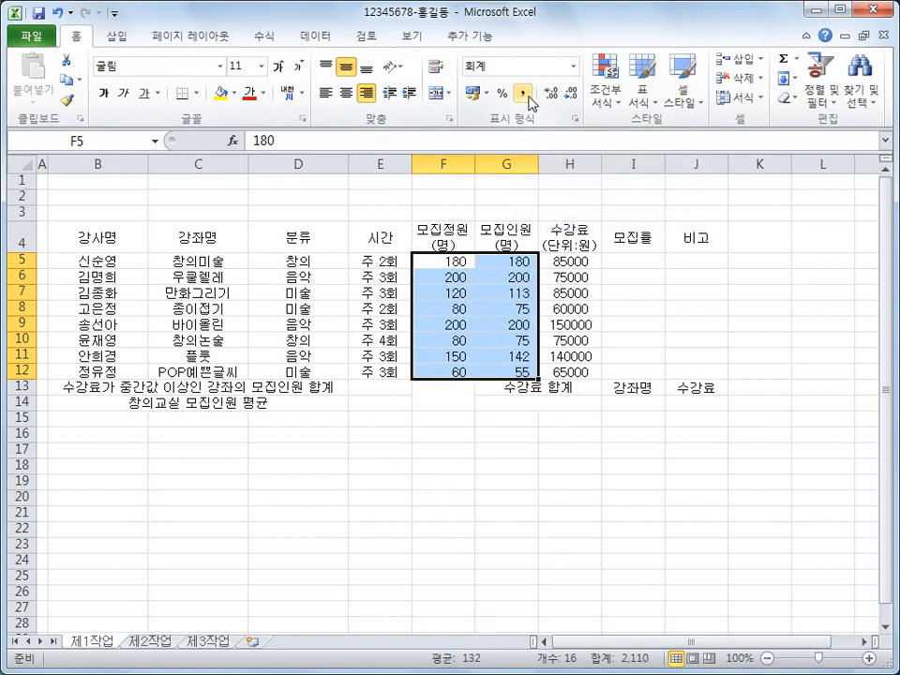
click(367, 96)
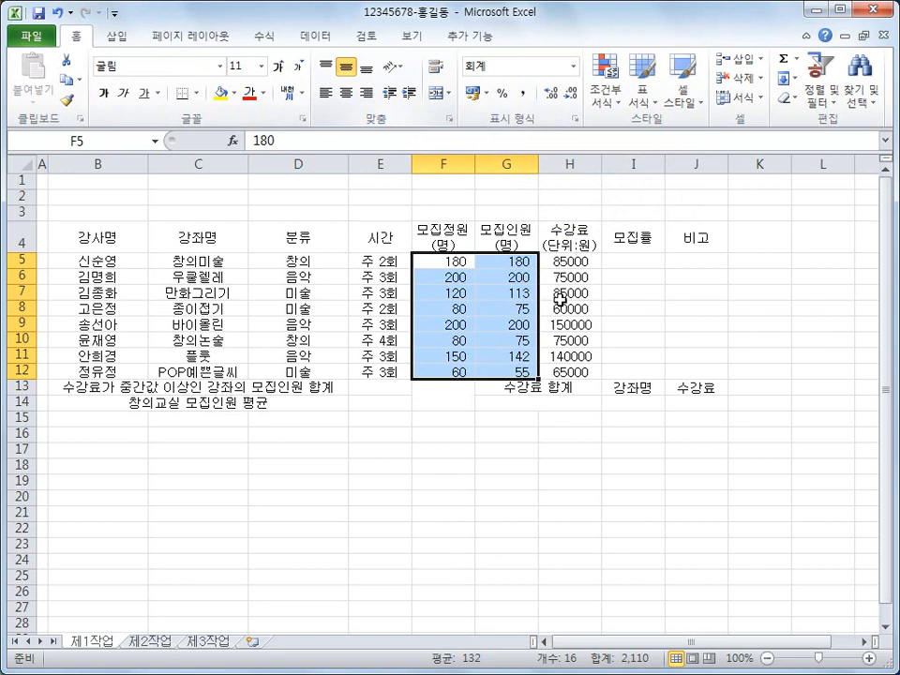
- Apply the 회계 number format with the won symbol to the 수강료 amounts in H5:H12
drag(568, 262, 566, 378)
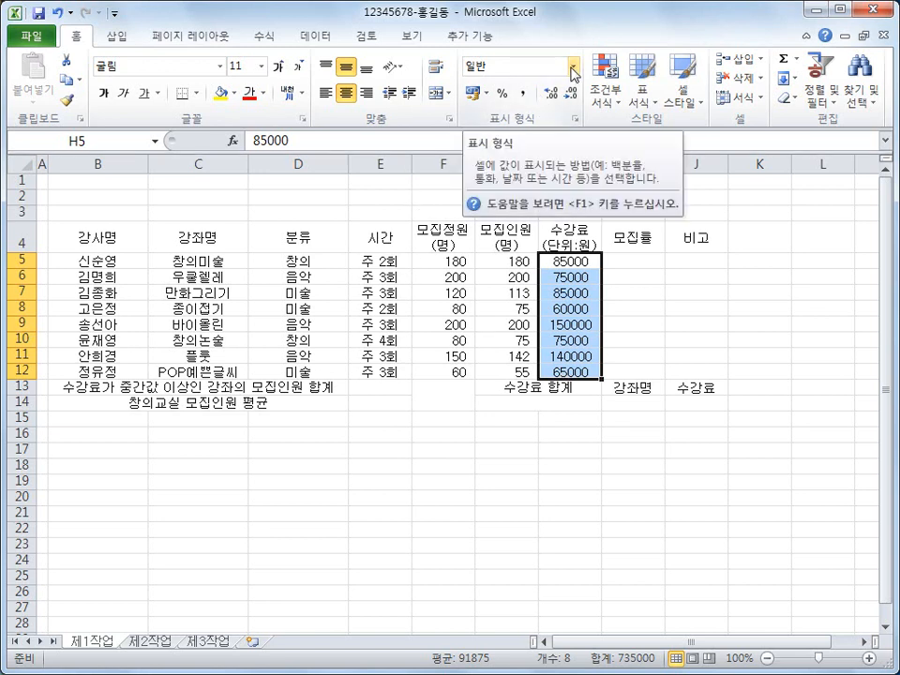
click(574, 69)
click(574, 69)
click(574, 70)
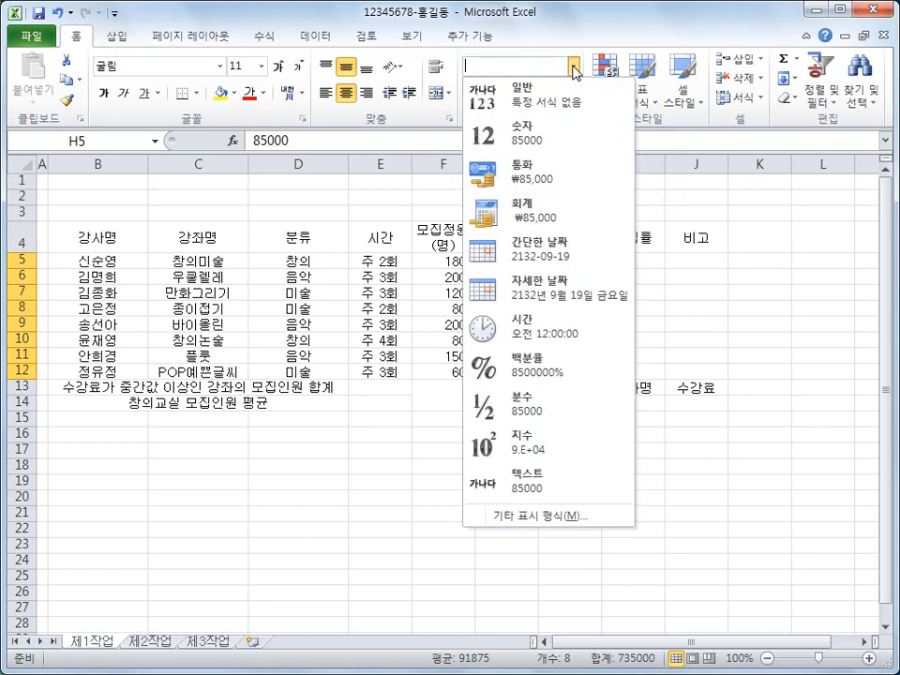
click(559, 232)
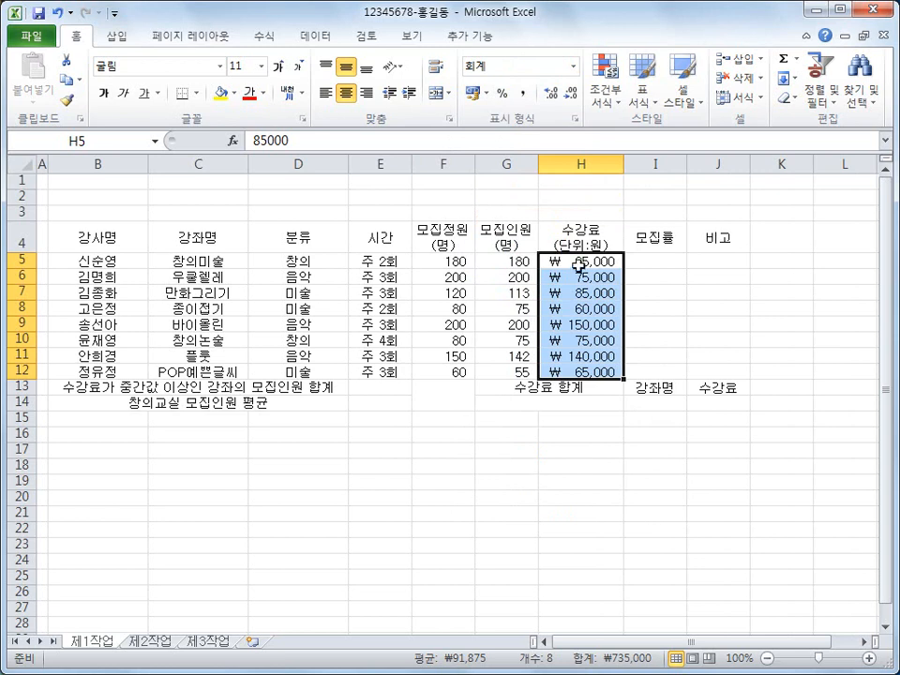
click(599, 571)
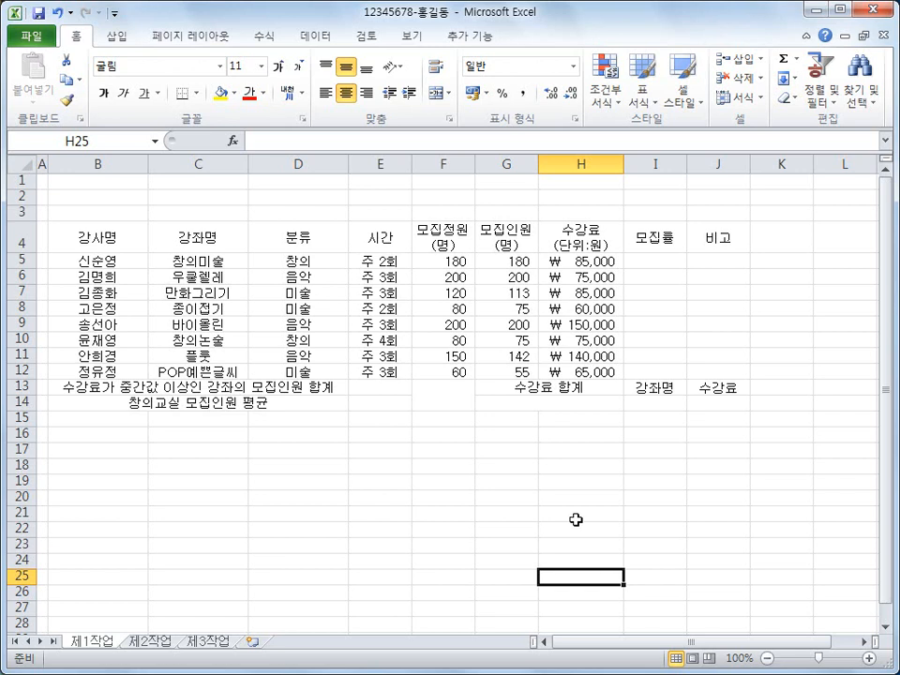
- Widen columns E to J to an equal width and narrow column E slightly
drag(377, 160, 621, 169)
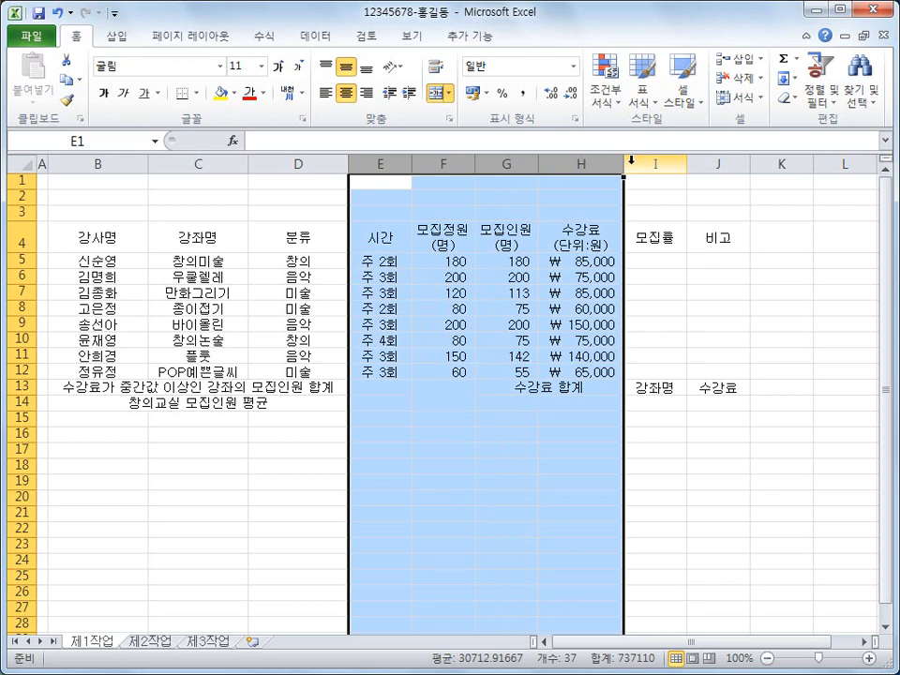
drag(399, 163, 776, 161)
click(667, 448)
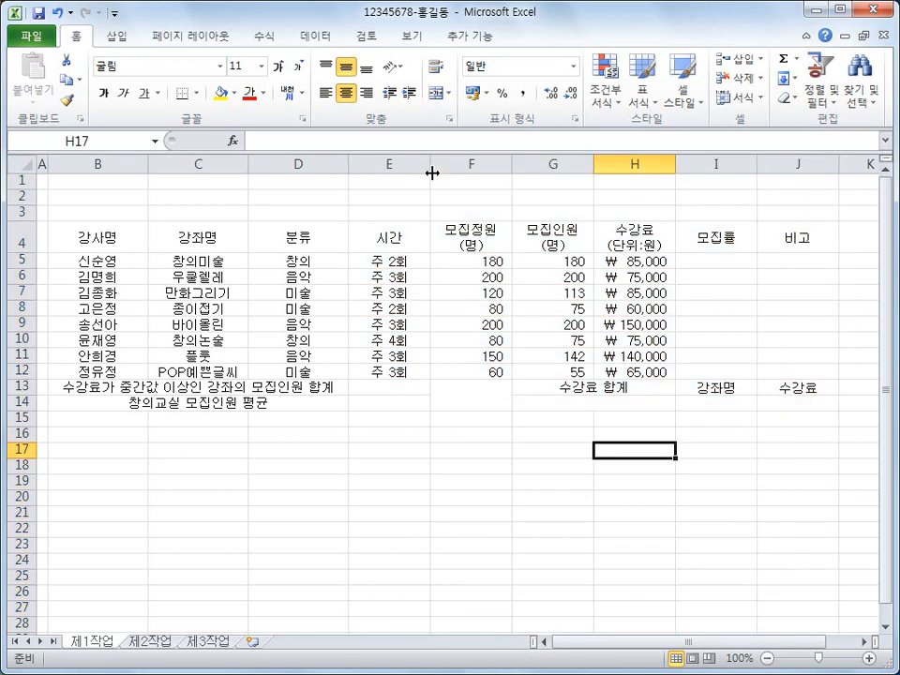
drag(428, 163, 417, 164)
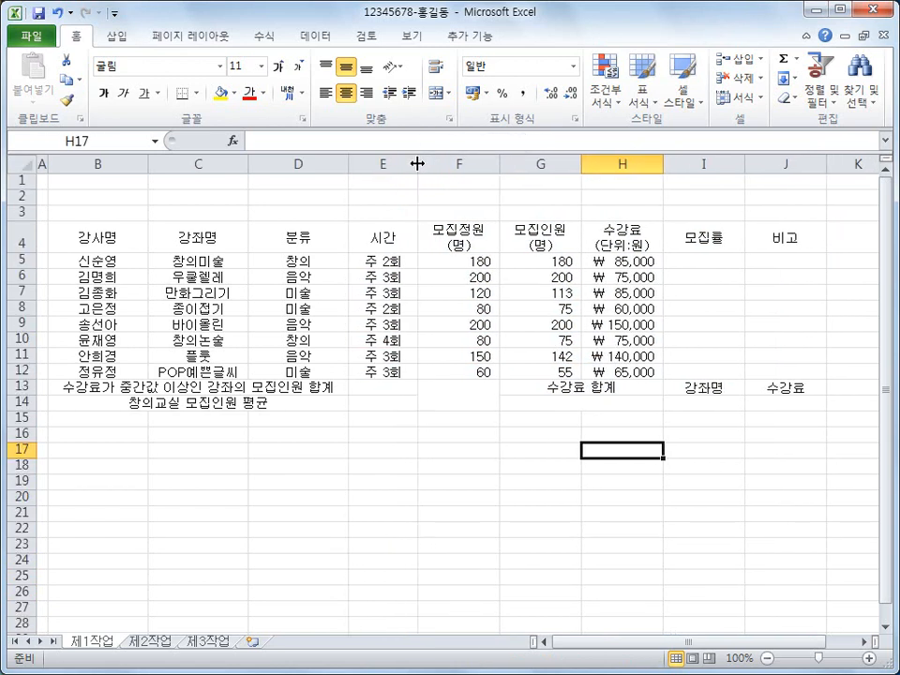